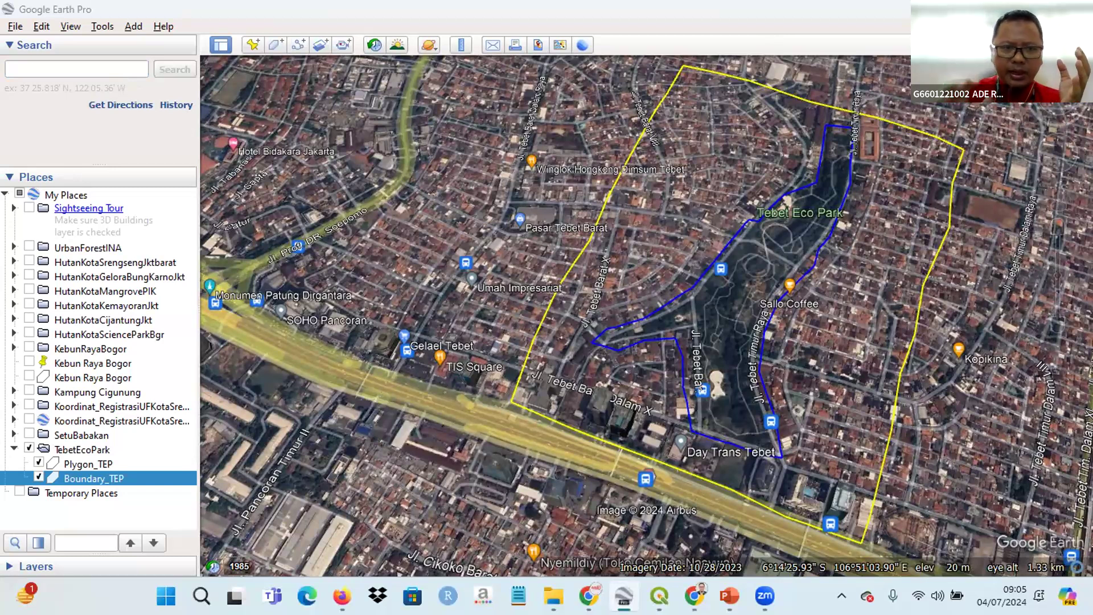
# - Open the properties of Plygon_TEP in the TebetEcoPark folder and move the editing window clear of the park outline
pyautogui.click(75, 63)
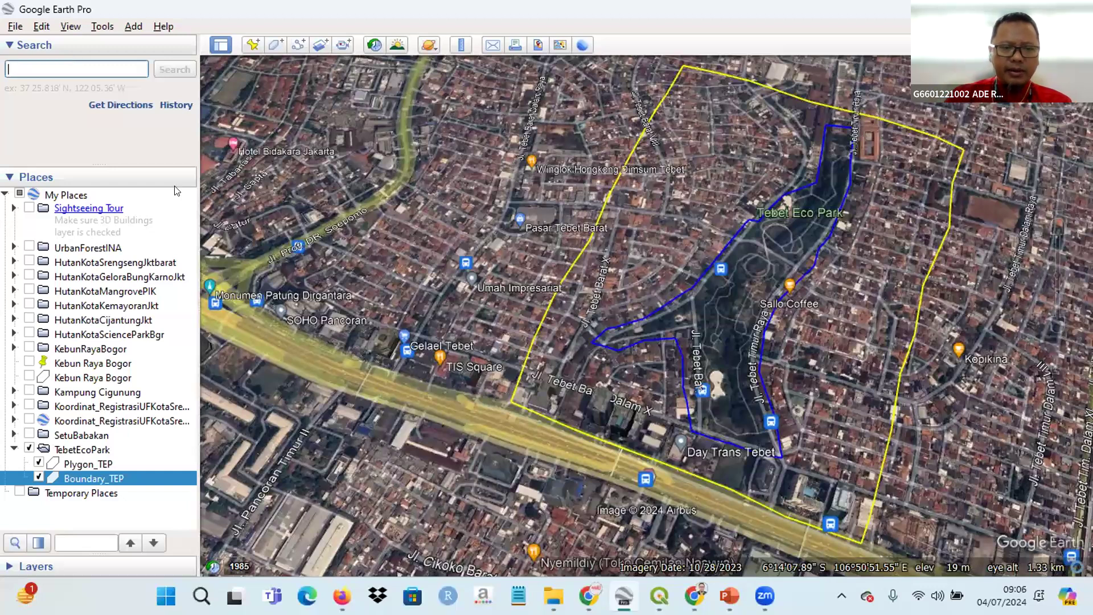
pyautogui.click(94, 451)
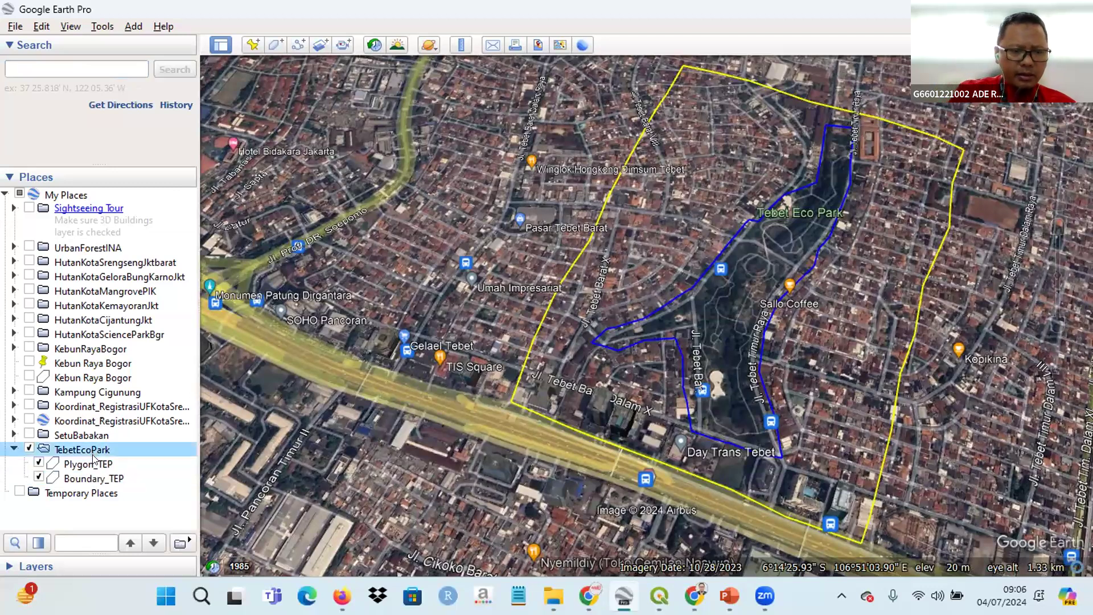
pyautogui.click(94, 465)
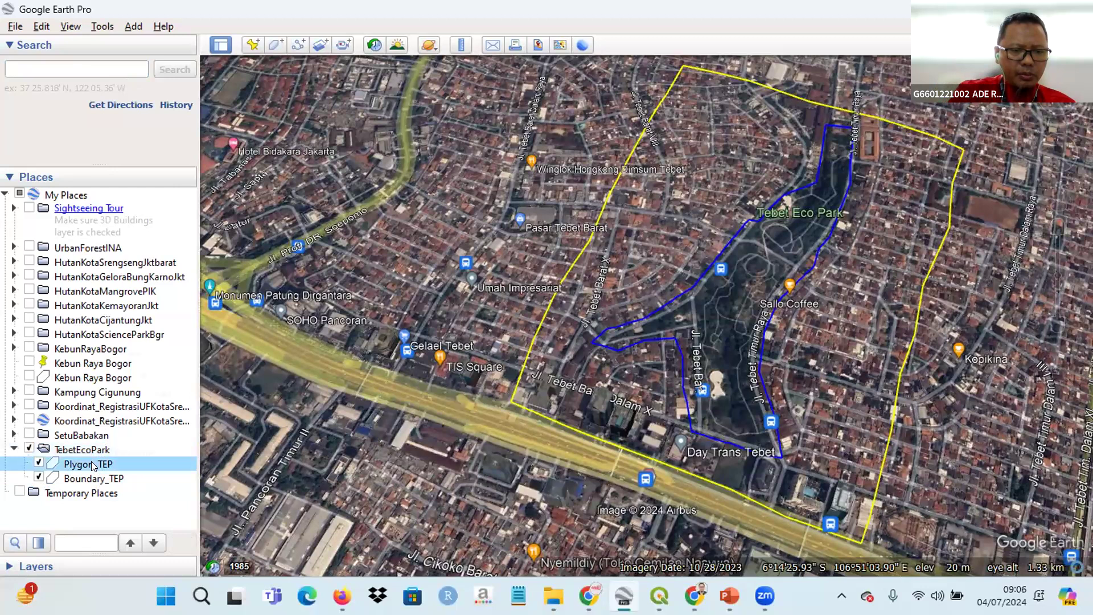
pyautogui.rightClick(94, 465)
pyautogui.click(139, 450)
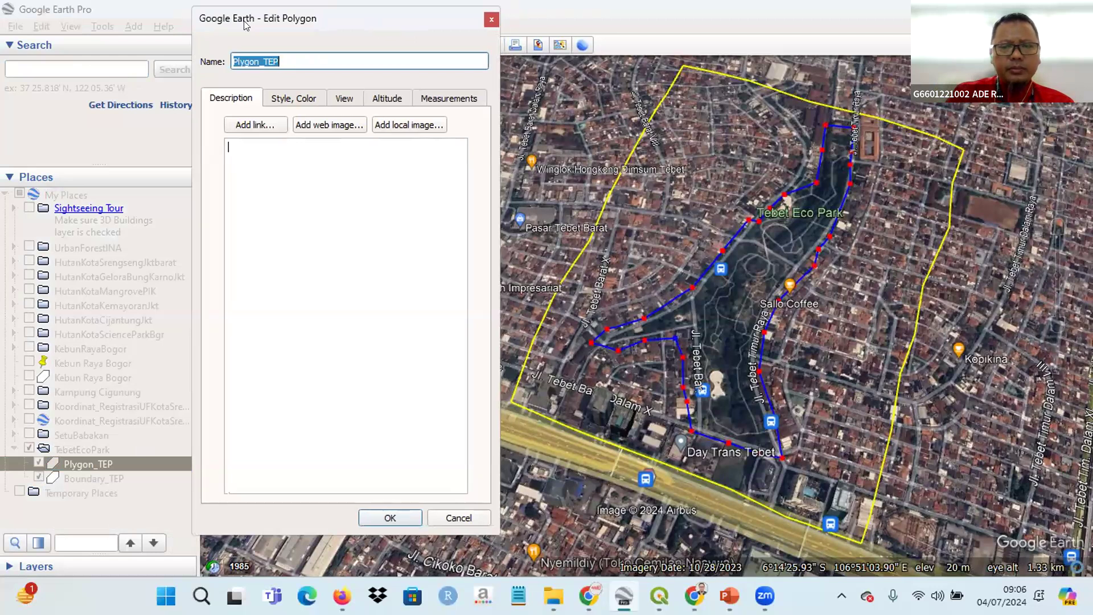
pyautogui.moveTo(373, 25); pyautogui.dragTo(265, 32)
pyautogui.scroll(1, 791, 284)
pyautogui.scroll(3, 792, 284)
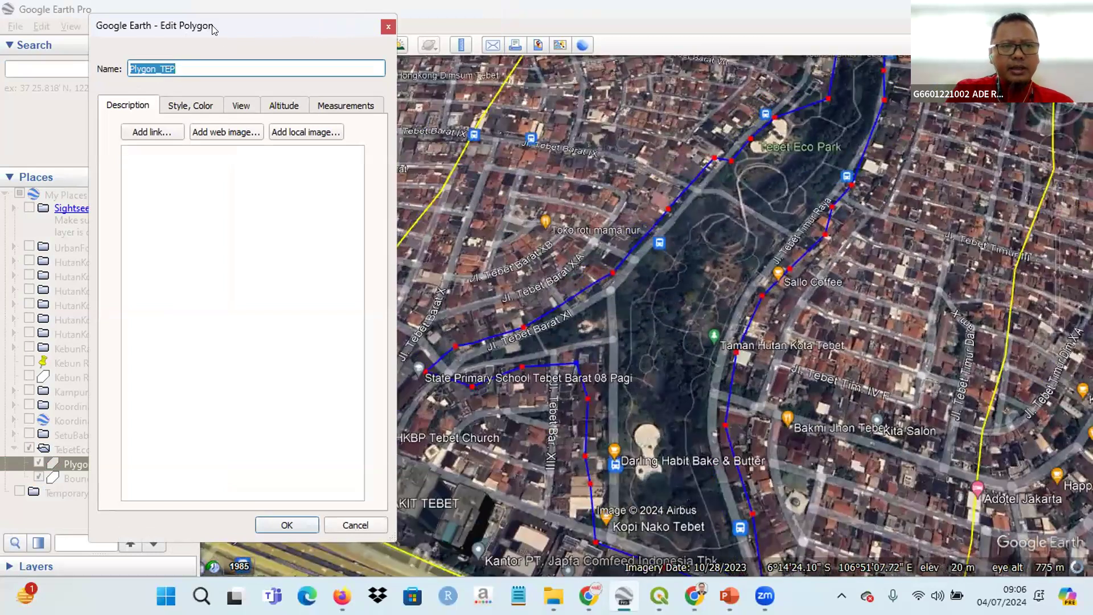
pyautogui.moveTo(194, 29); pyautogui.dragTo(106, 26)
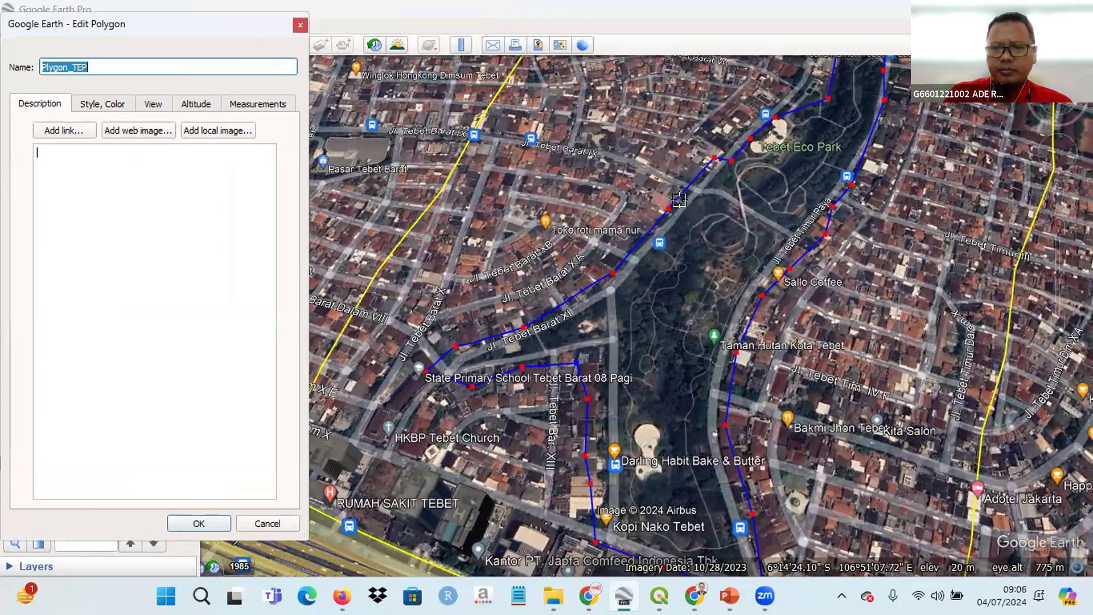
# - Examine the whole Plygon_TEP outline around Tebet Eco Park and the neighbourhood to its north
pyautogui.scroll(2, 808, 336)
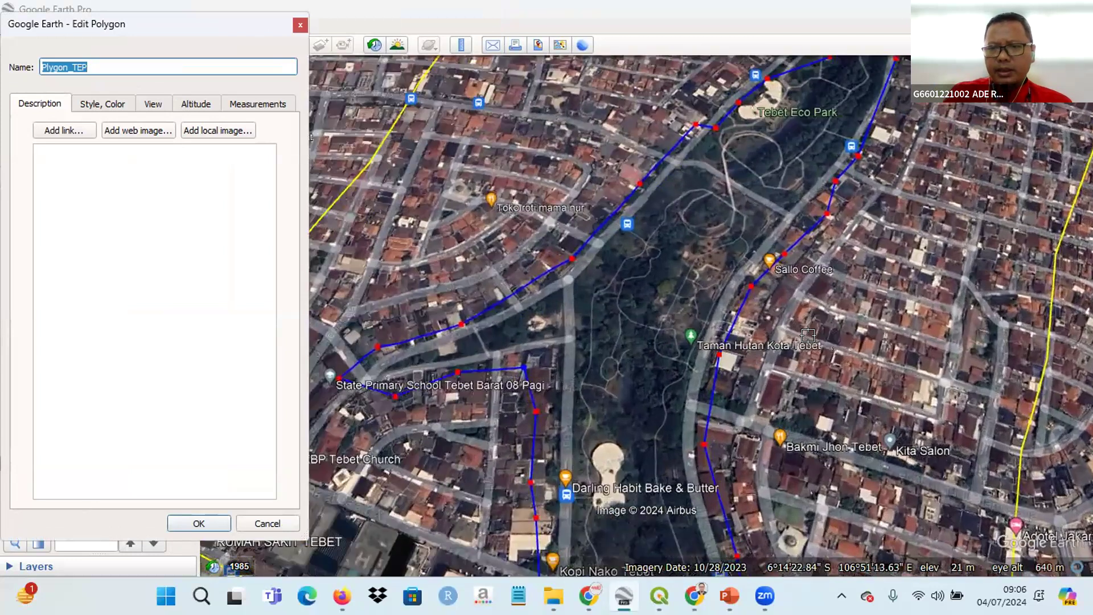
pyautogui.scroll(-2, 808, 336)
pyautogui.scroll(-2, 1070, 148)
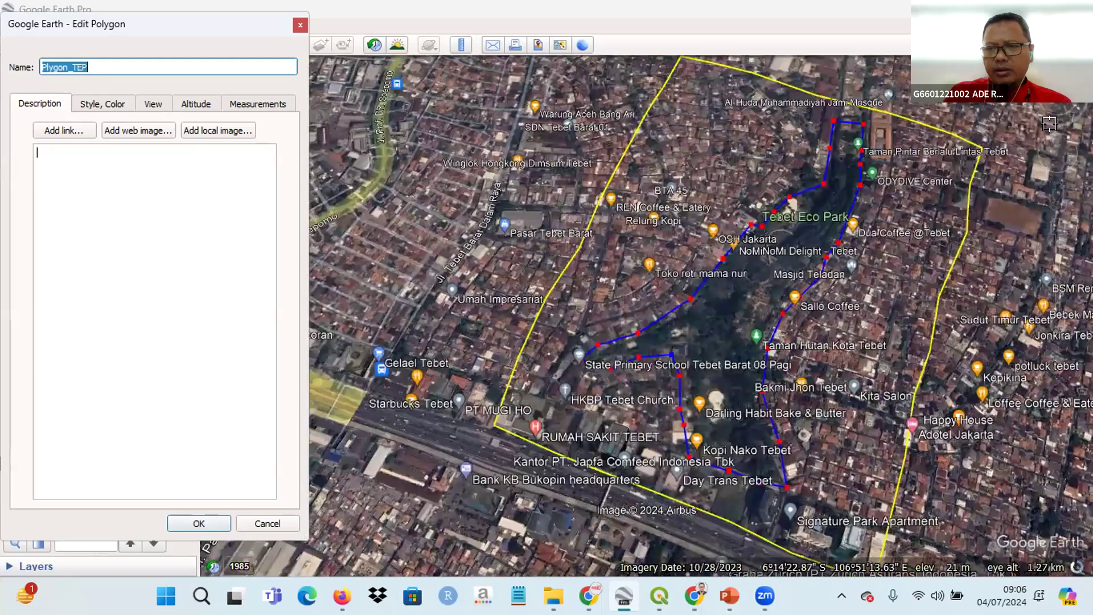
pyautogui.click(1053, 136)
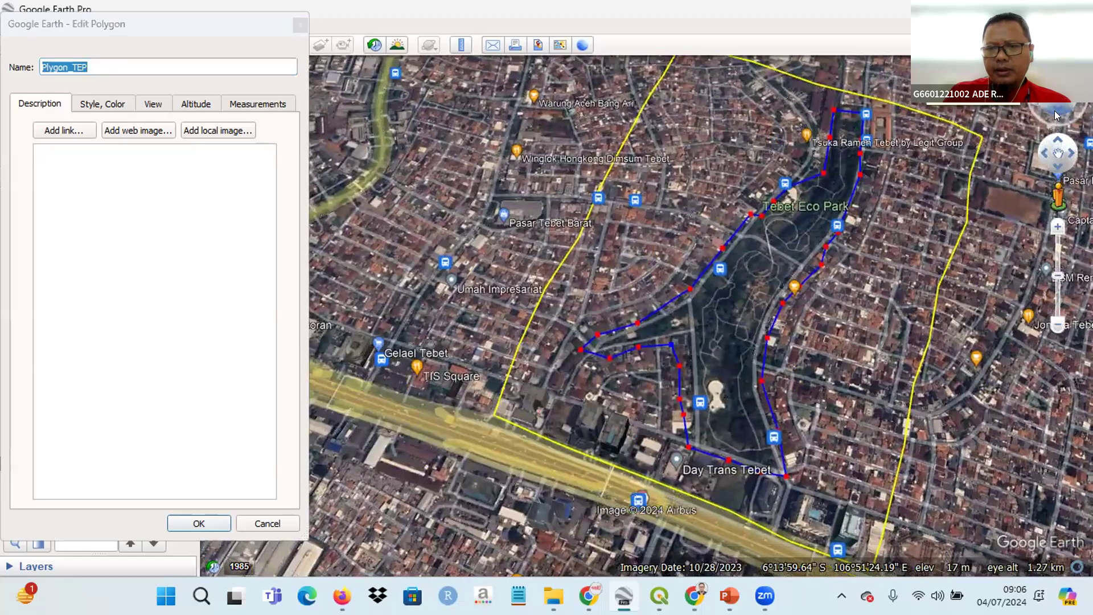
pyautogui.click(1056, 139)
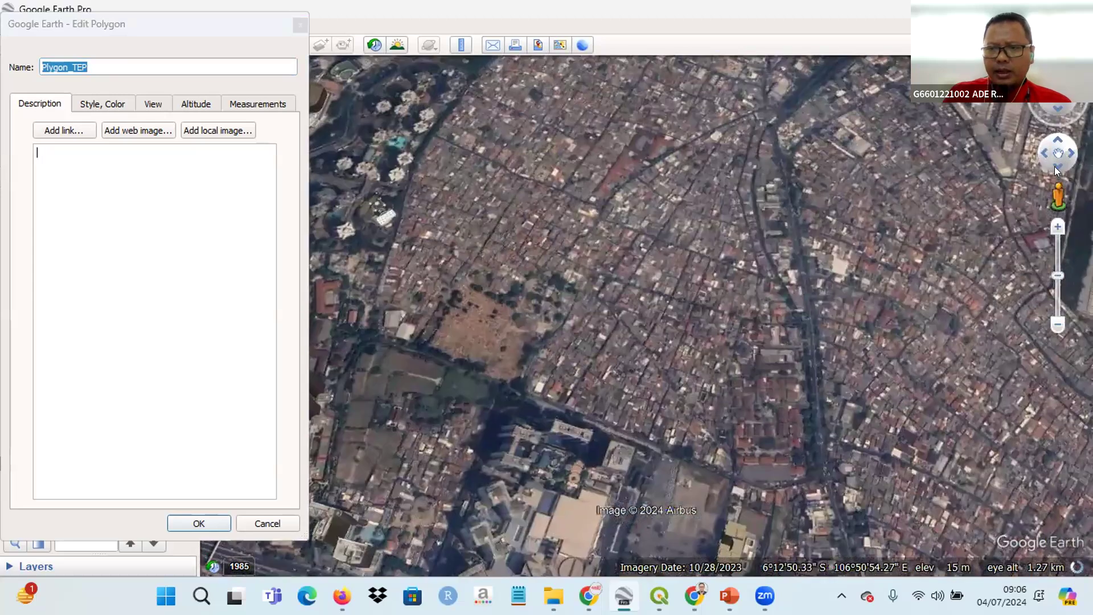
pyautogui.click(1055, 167)
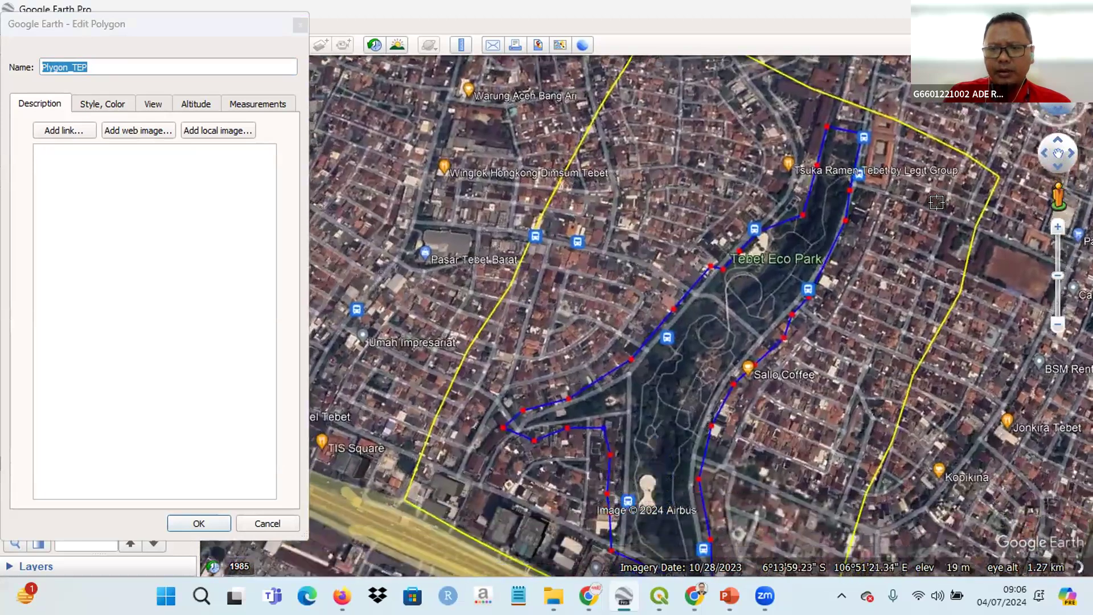
pyautogui.scroll(3, 938, 204)
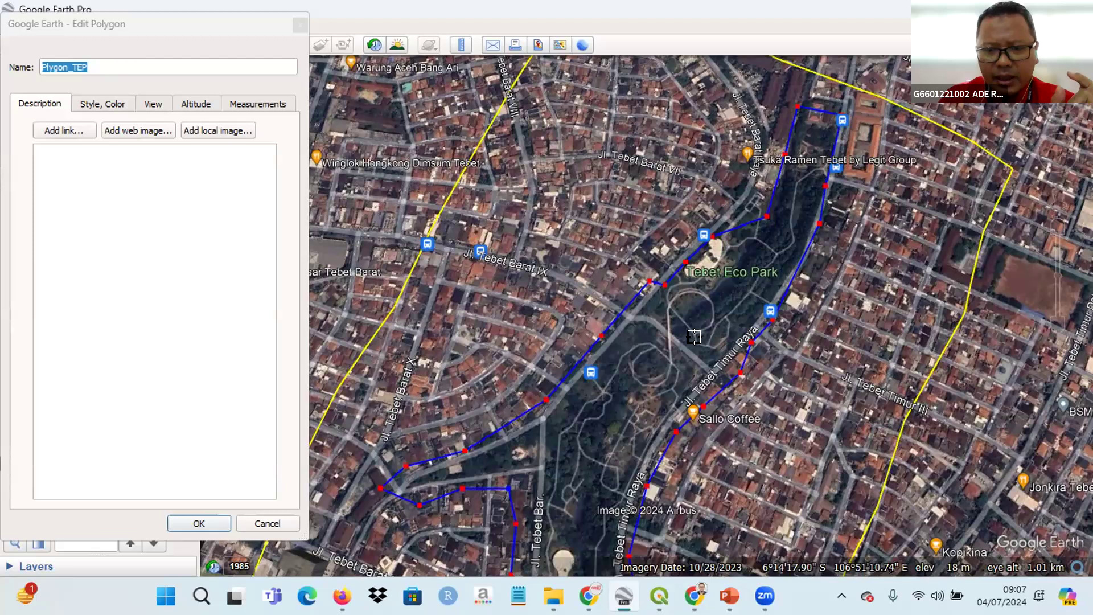
# - Inspect the centre of Tebet Eco Park up close around the Infinity Link Bridge and Jl. Tebet Barat IX
pyautogui.scroll(1, 694, 337)
pyautogui.scroll(3, 694, 337)
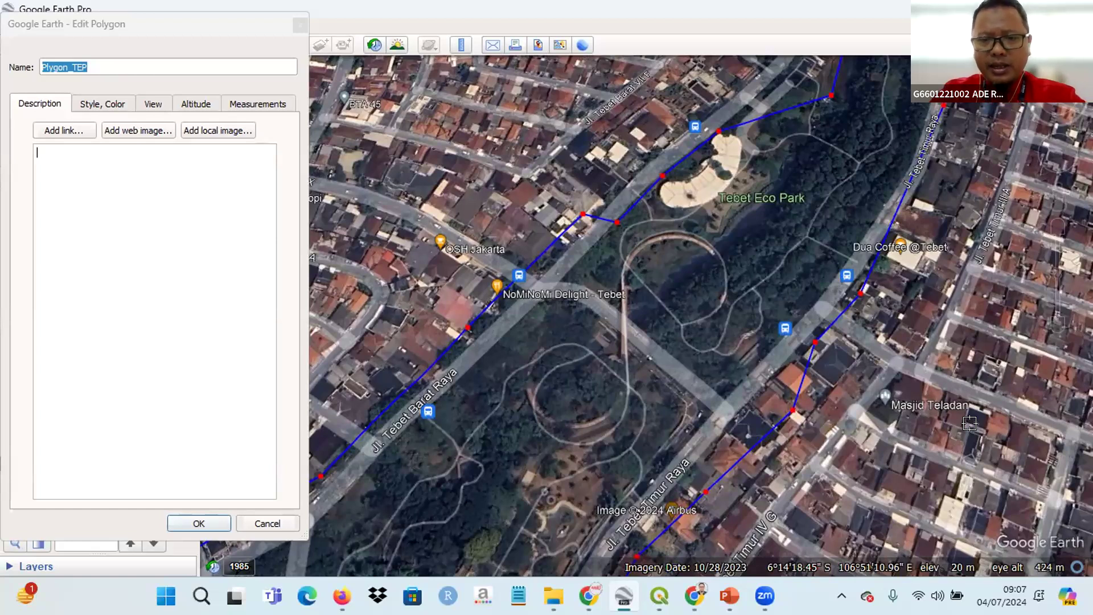
pyautogui.scroll(2, 598, 365)
pyautogui.scroll(2, 597, 365)
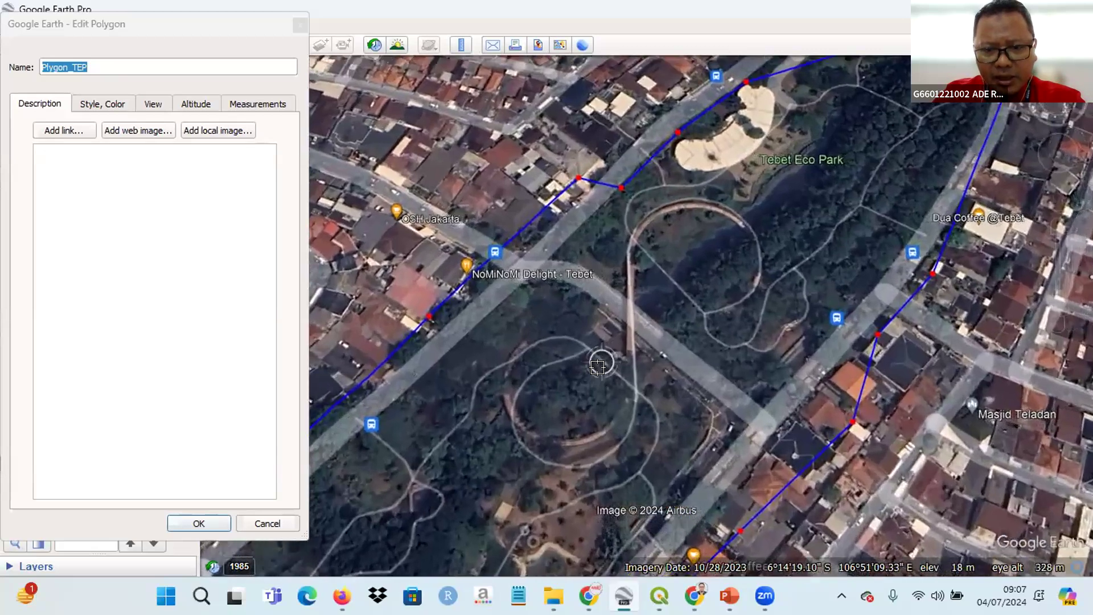
pyautogui.scroll(3, 597, 365)
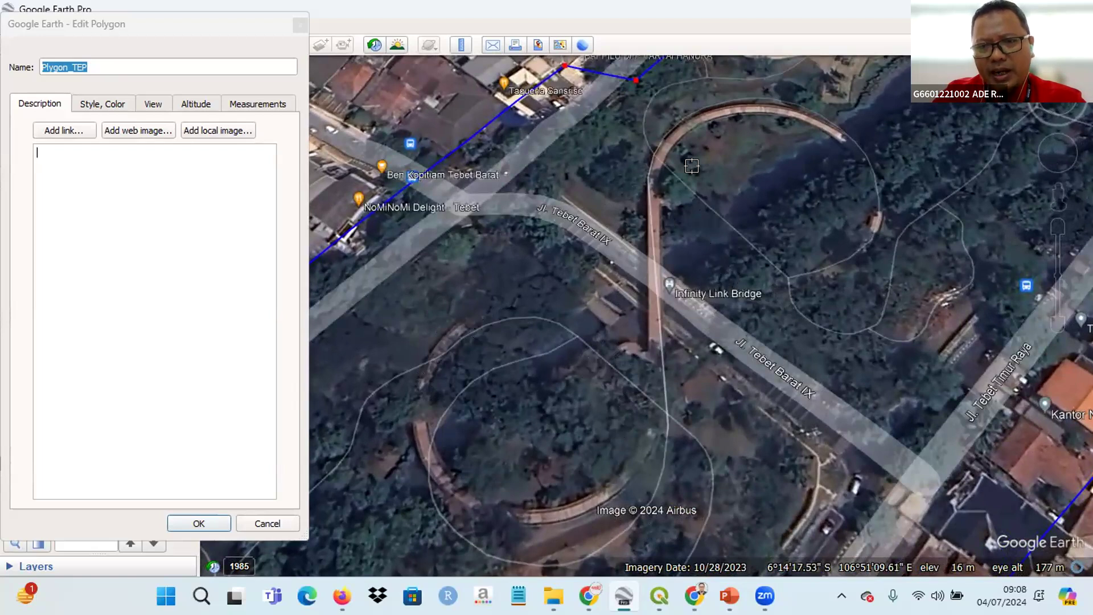
pyautogui.scroll(-2, 844, 180)
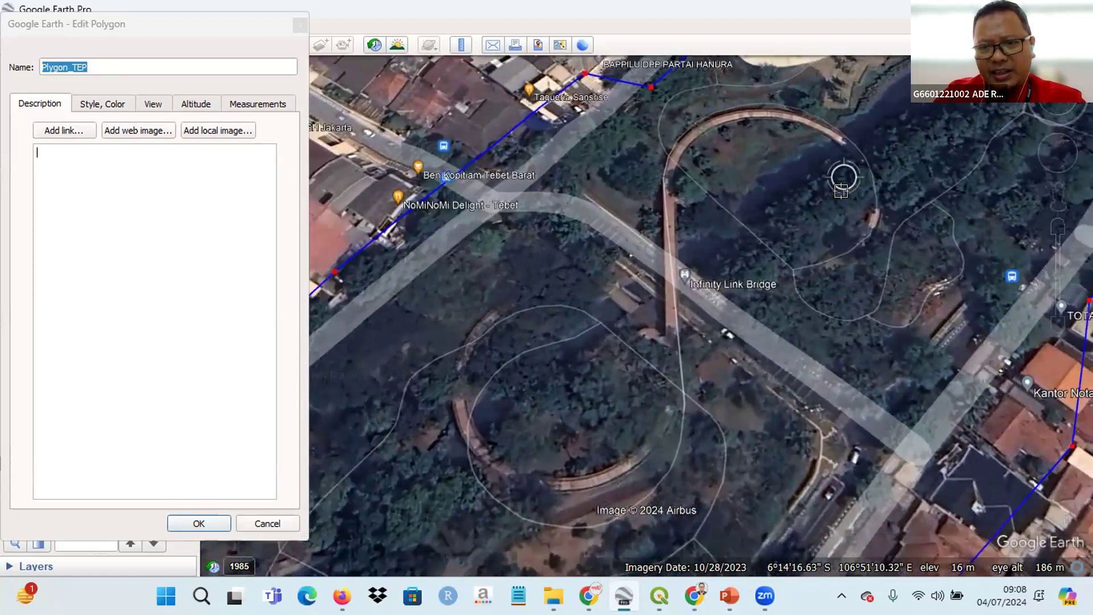
pyautogui.scroll(-3, 841, 180)
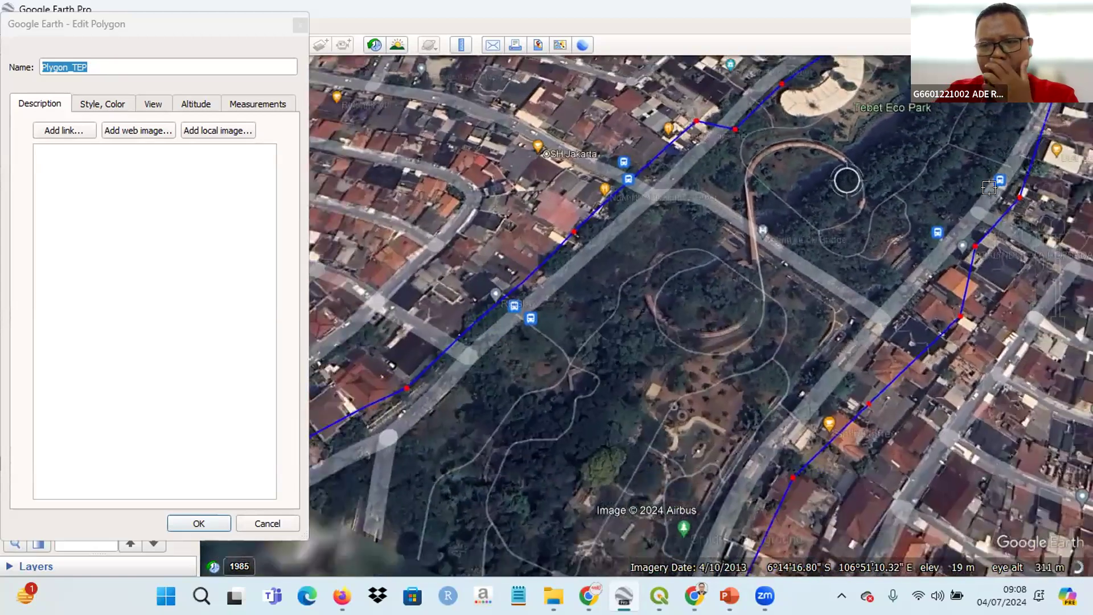
pyautogui.scroll(-4, 847, 176)
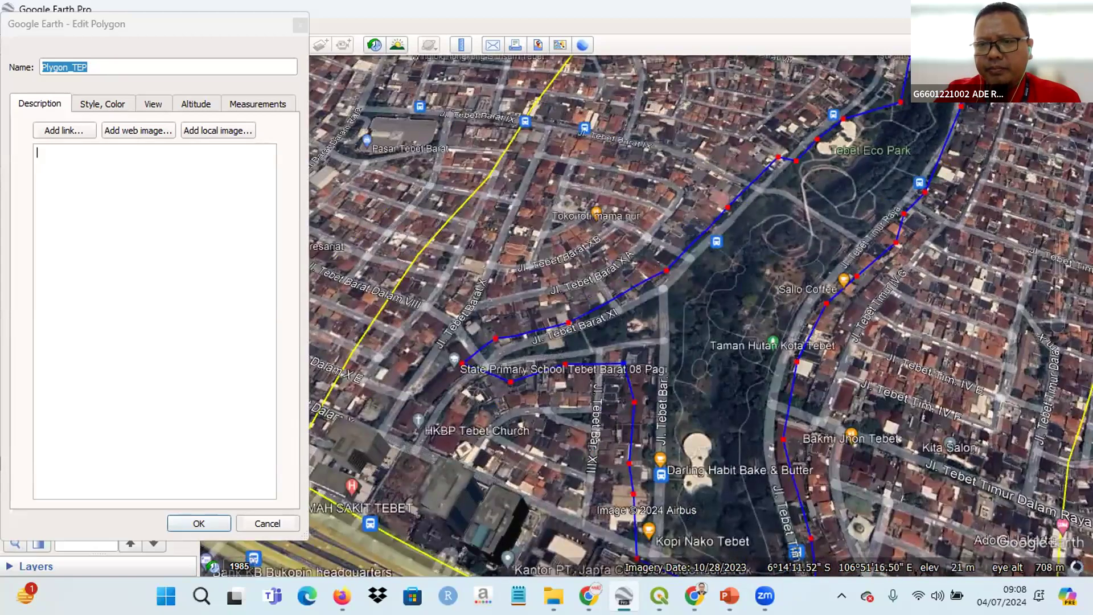
# - Compare the northern and southern ends of the park outline with the surrounding yellow boundary, and close the Plygon_TEP properties
pyautogui.click(1072, 95)
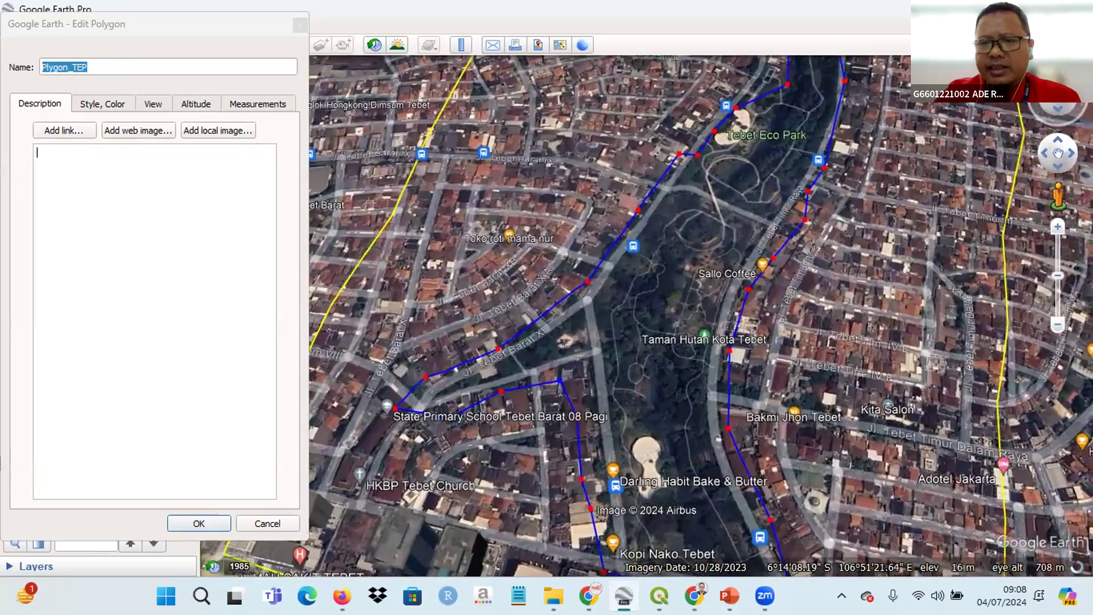
pyautogui.click(1058, 140)
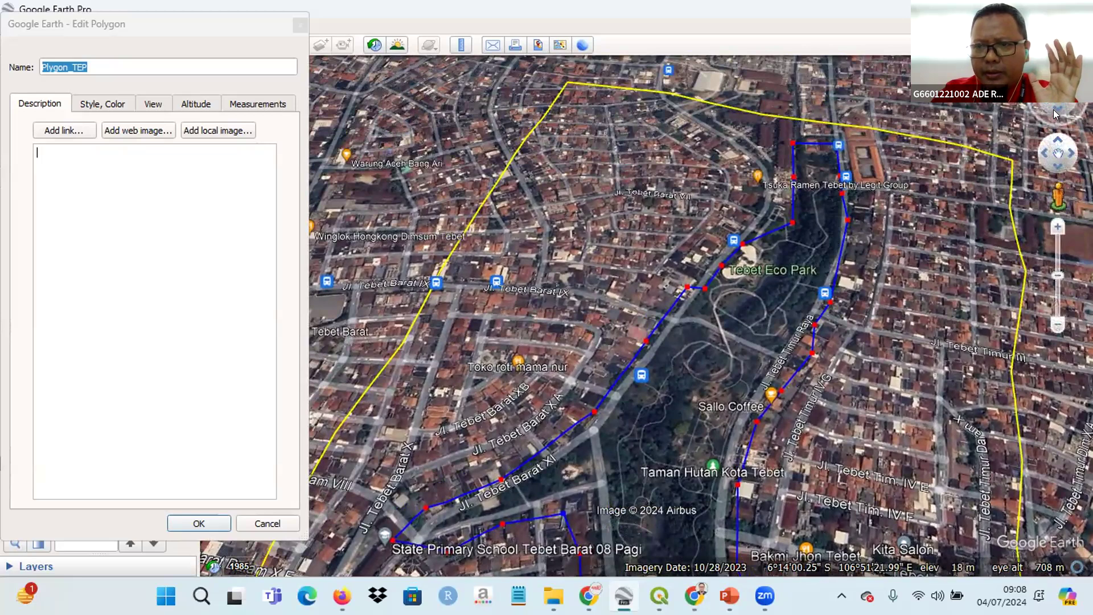
pyautogui.click(1053, 109)
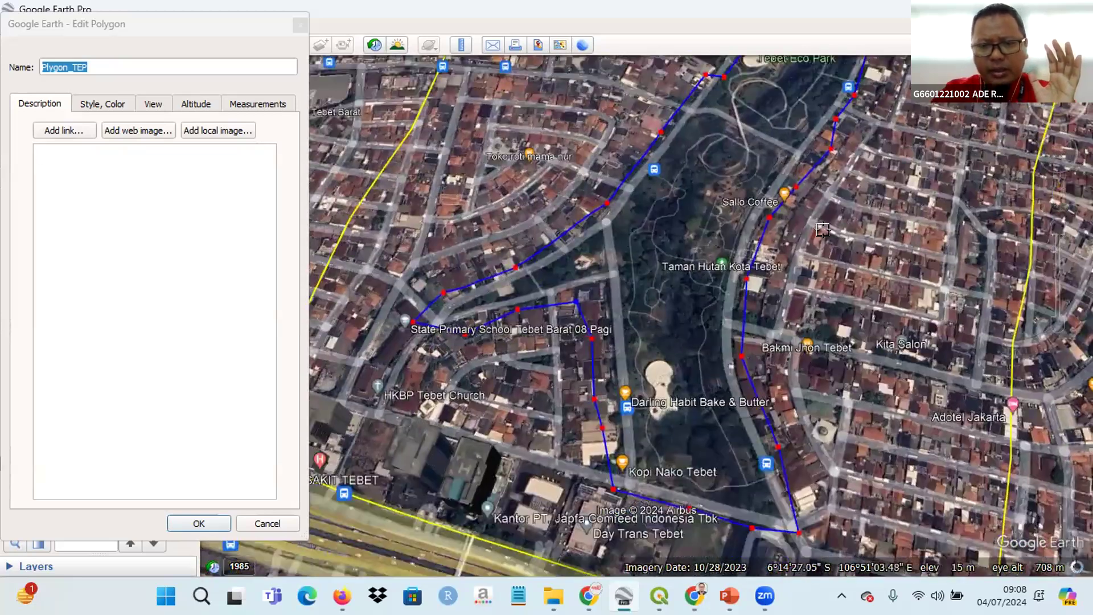
pyautogui.scroll(3, 988, 157)
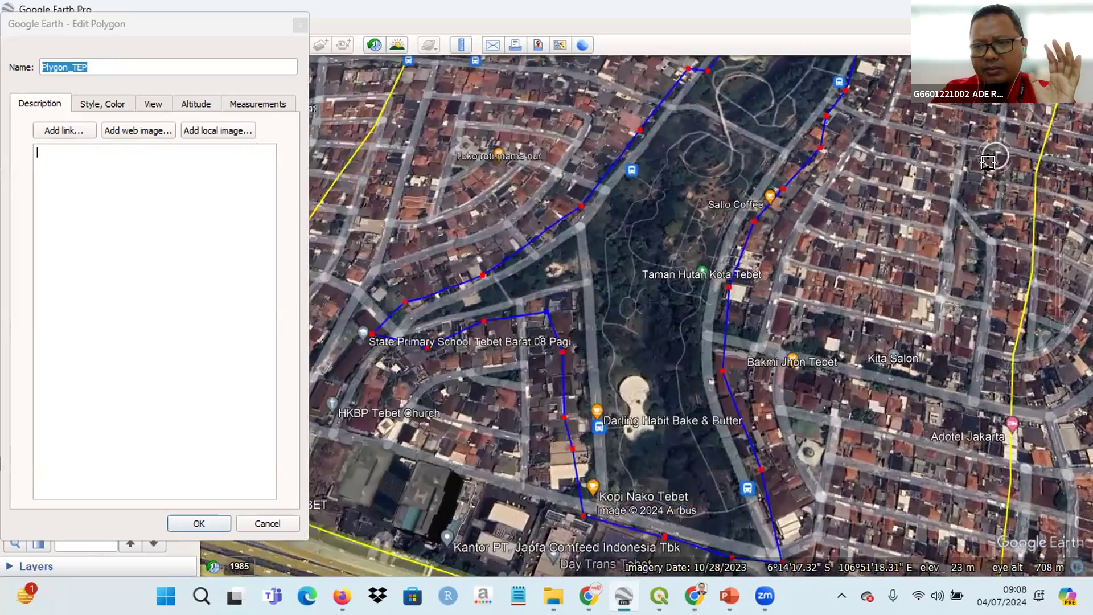
pyautogui.scroll(-3, 995, 157)
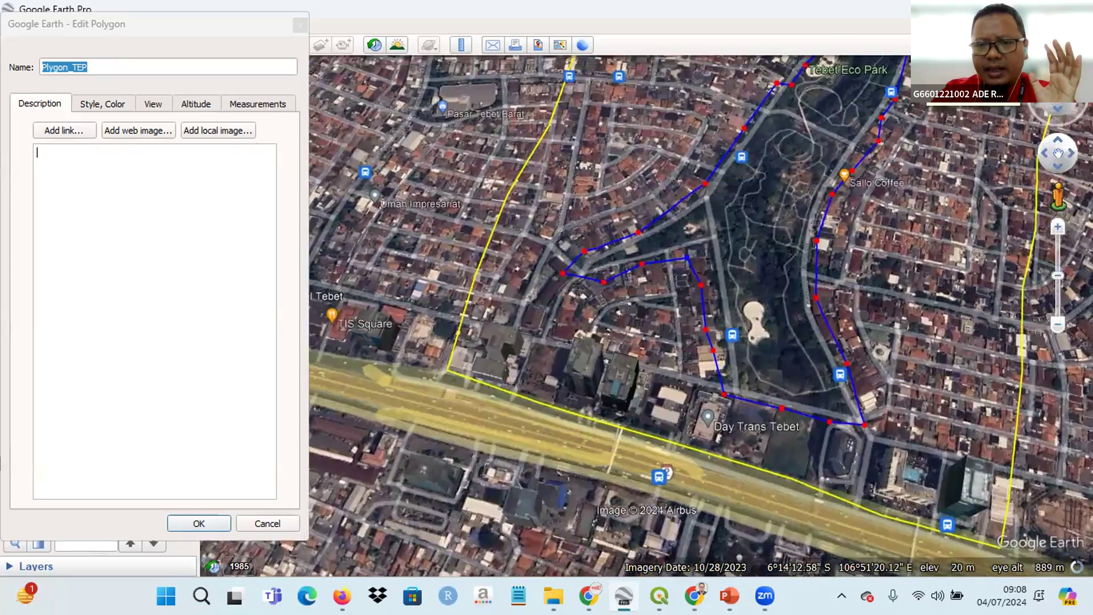
pyautogui.click(1059, 141)
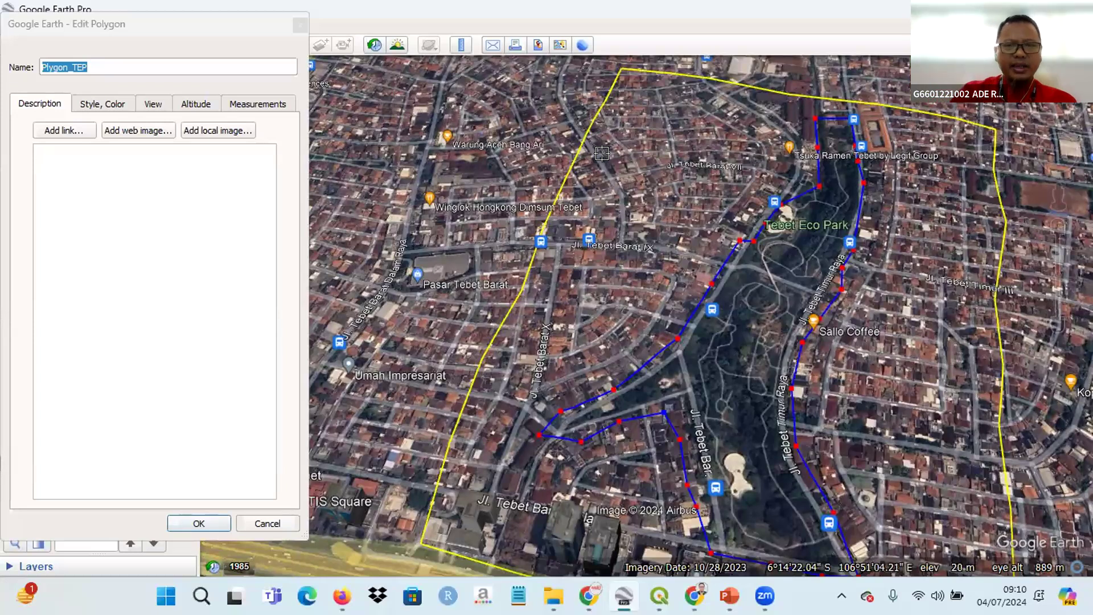
pyautogui.scroll(-2, 616, 156)
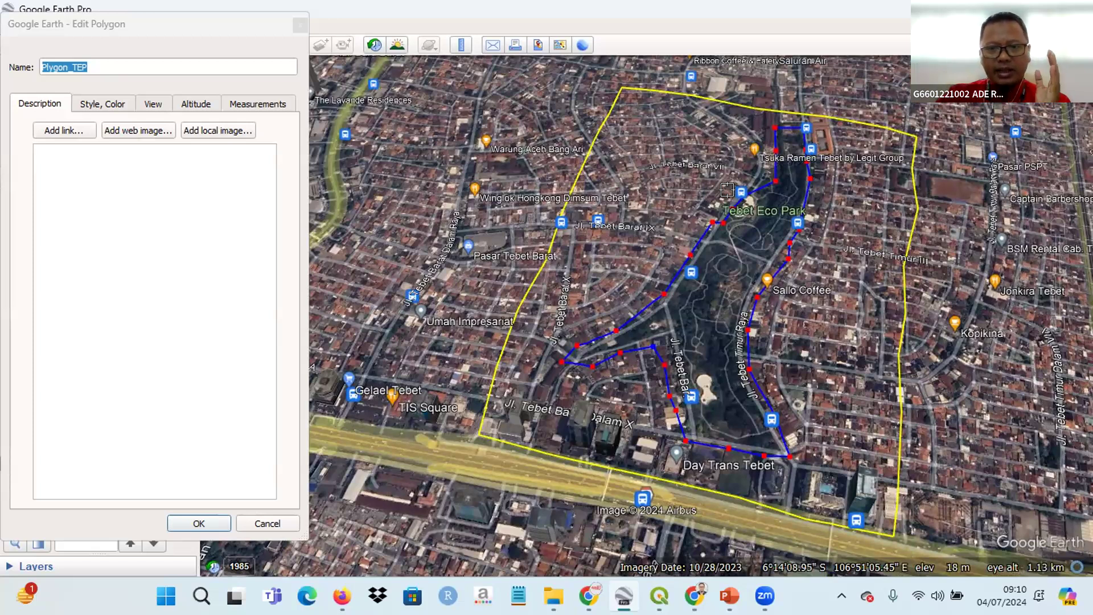
pyautogui.click(724, 223)
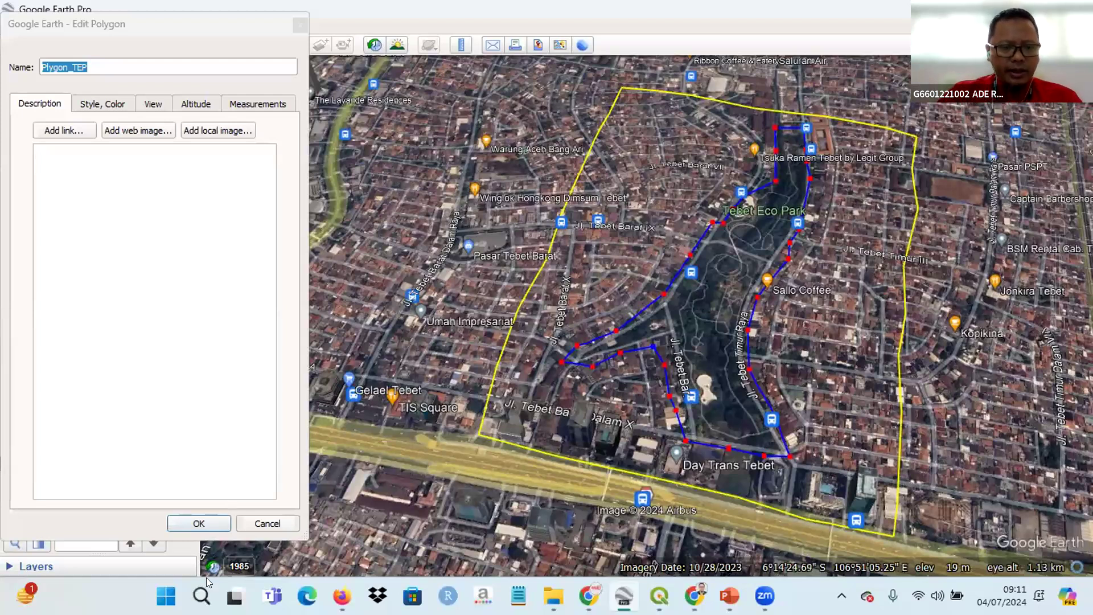
pyautogui.click(206, 523)
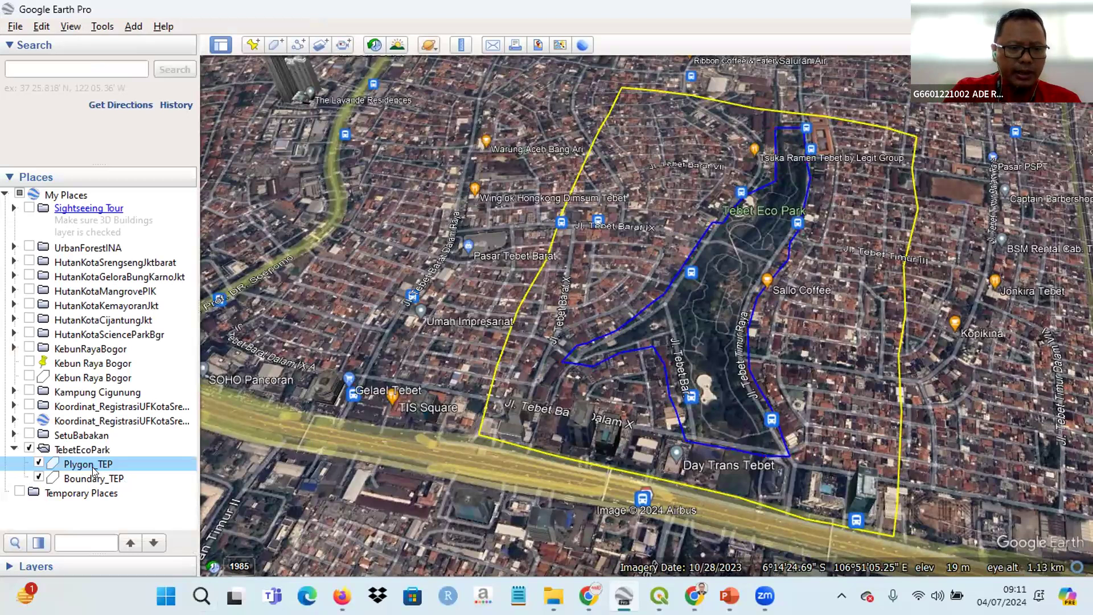
# - Open the measurements of the Boundary_TEP polygon
pyautogui.click(97, 481)
pyautogui.rightClick(98, 482)
pyautogui.click(130, 472)
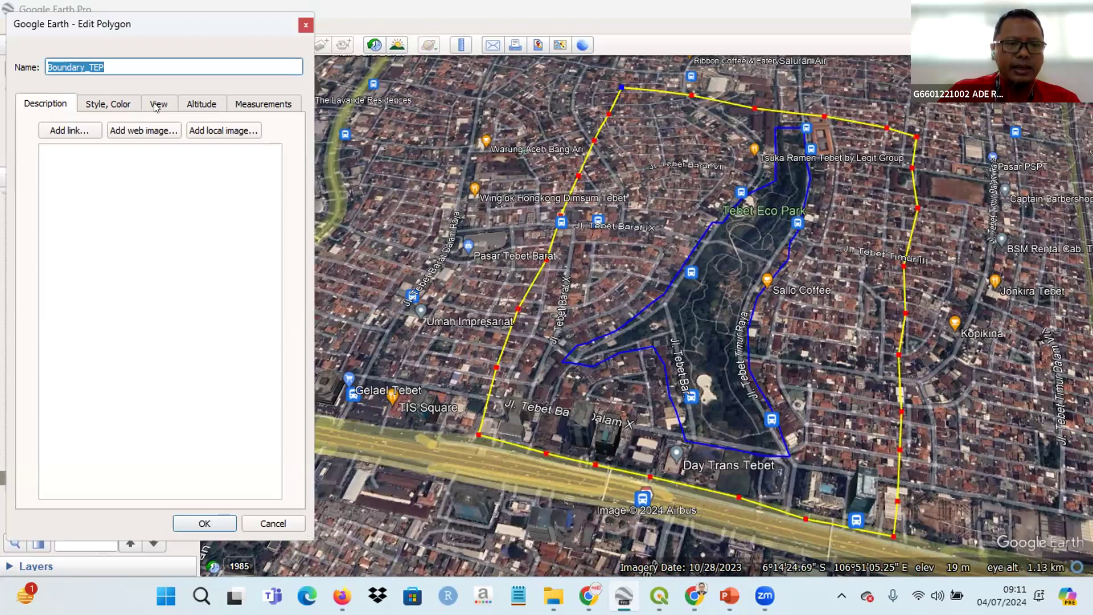
pyautogui.click(274, 107)
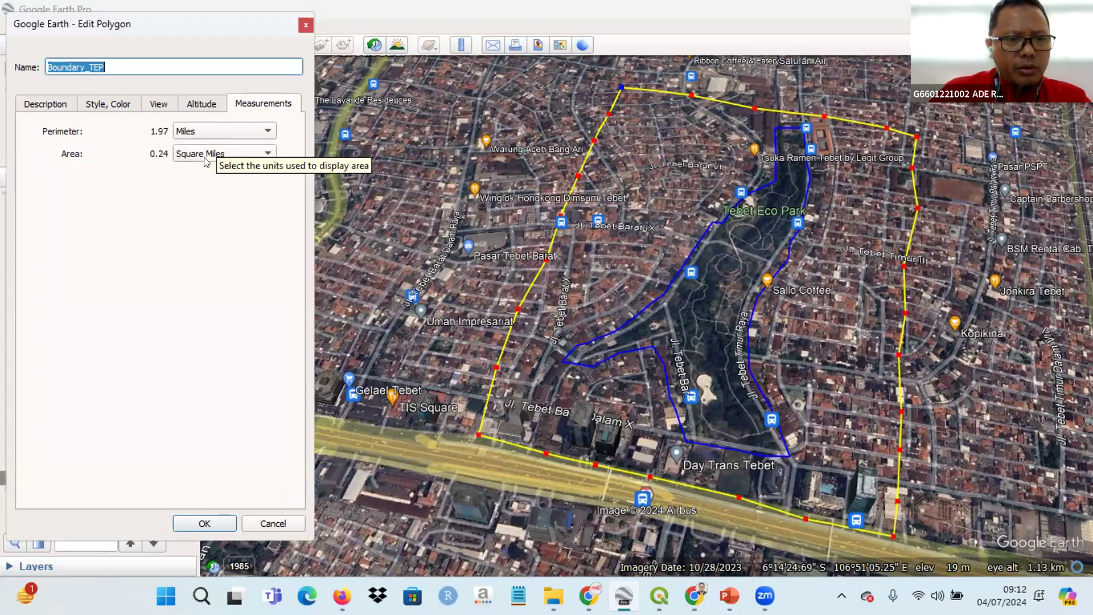
# - Display the perimeter of Boundary_TEP in meters and its area in hectares, and accept the polygon settings
pyautogui.click(265, 128)
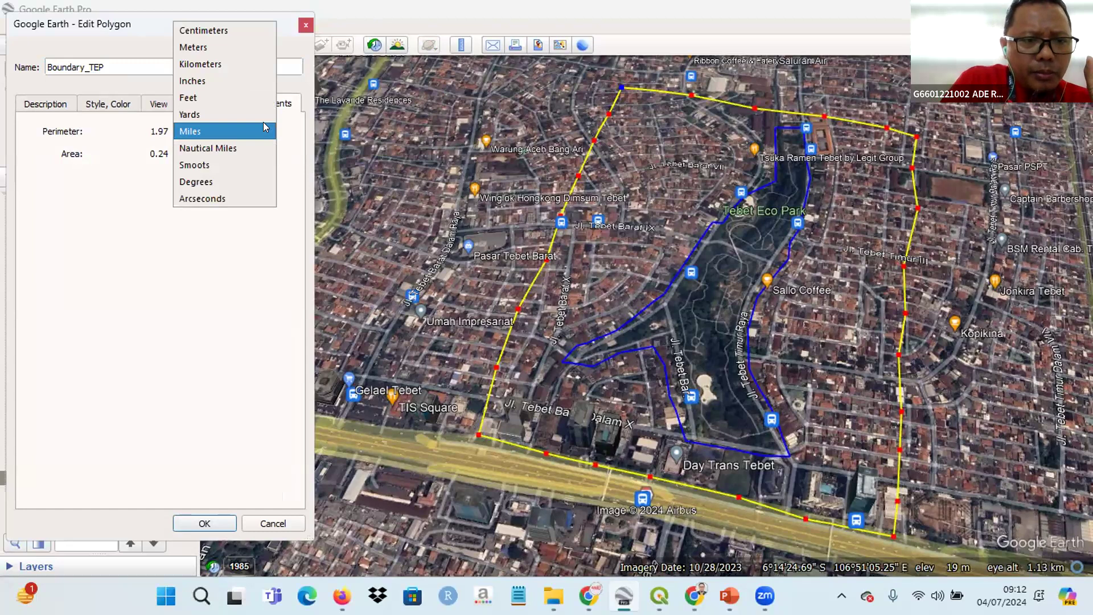
pyautogui.click(210, 52)
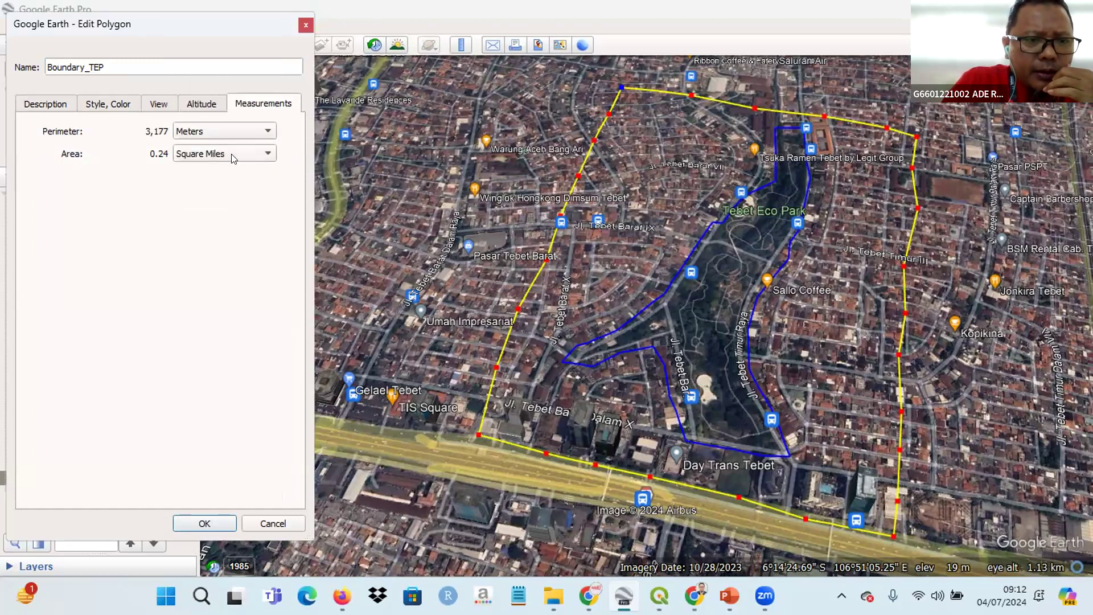
pyautogui.click(232, 154)
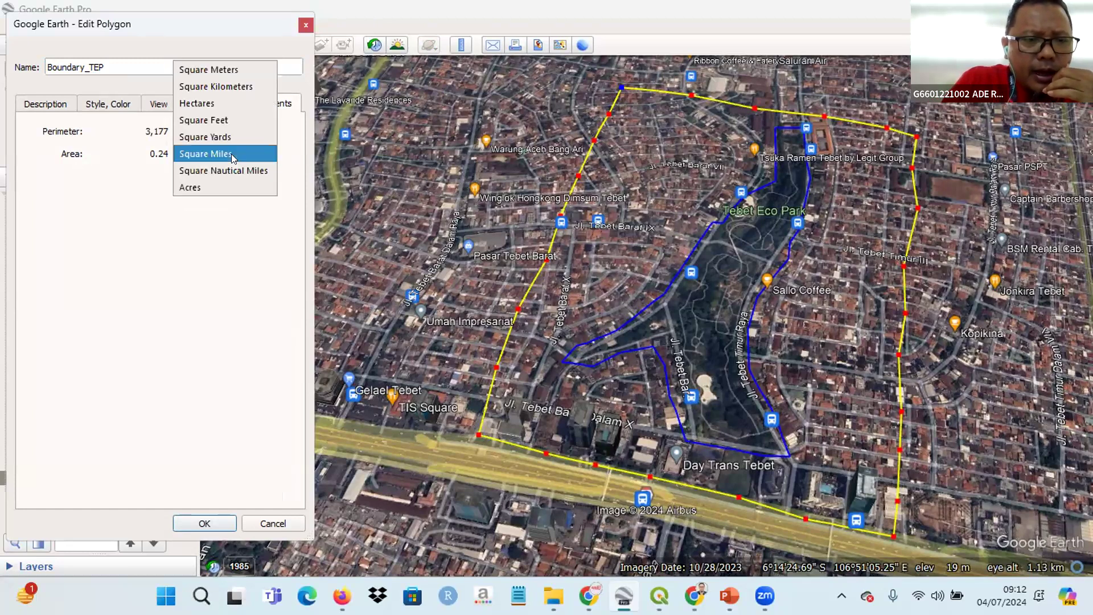
pyautogui.click(218, 103)
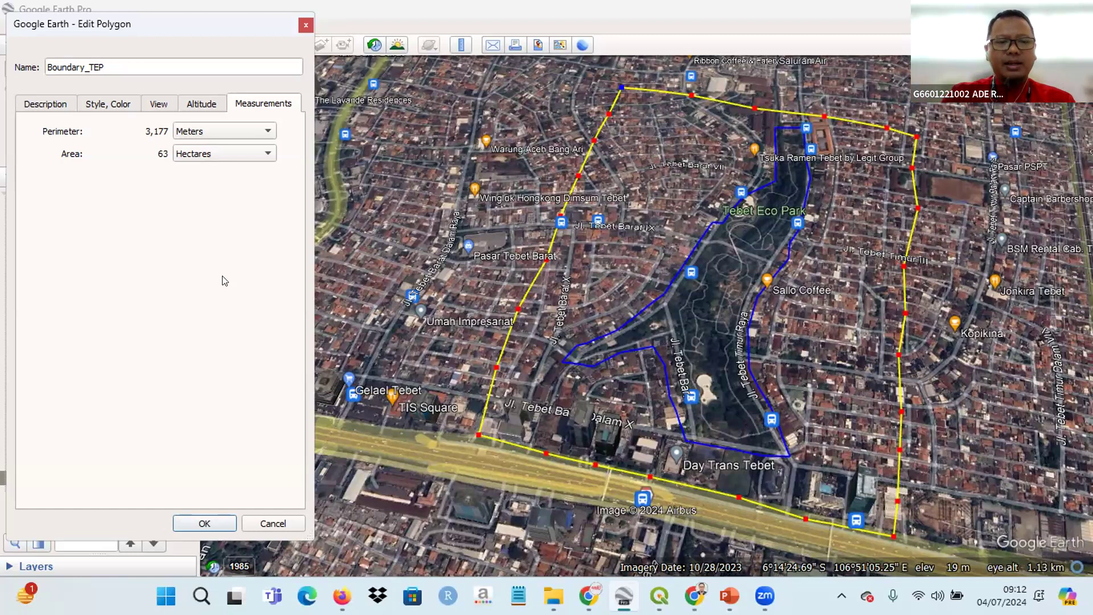
pyautogui.click(201, 523)
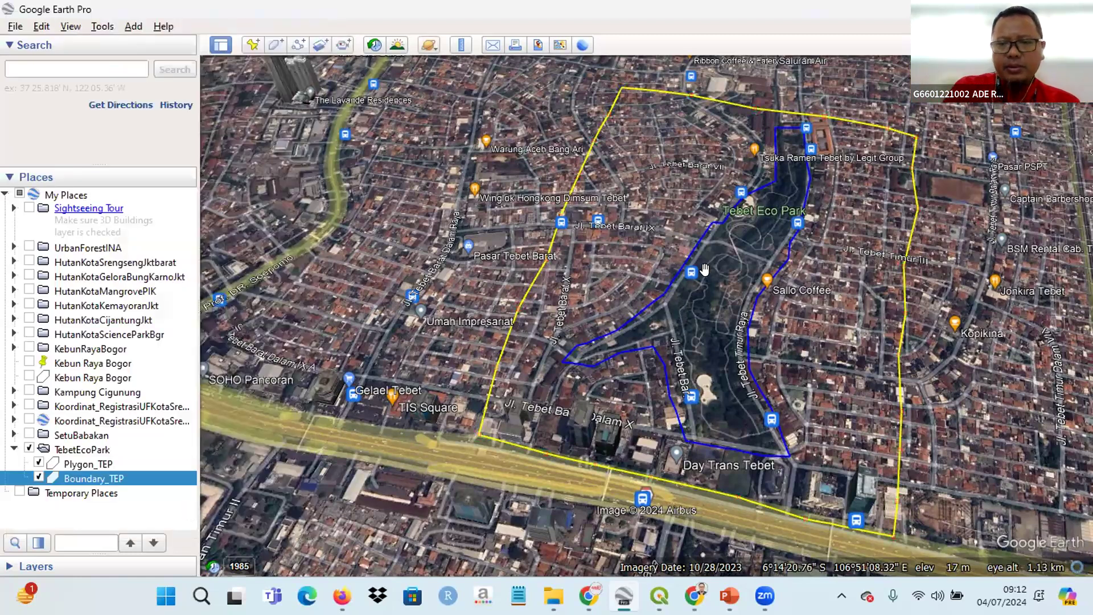
pyautogui.scroll(1, 705, 283)
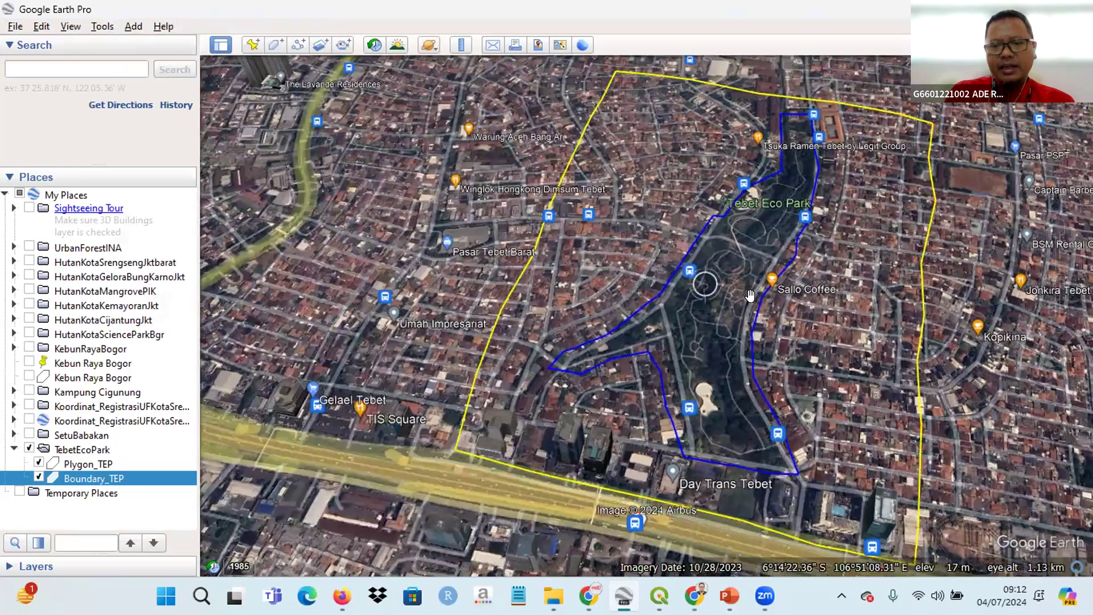
# - Compare the blue Tebet Eco Park outline with the surrounding yellow boundary, both close up and in overview
pyautogui.scroll(2, 736, 293)
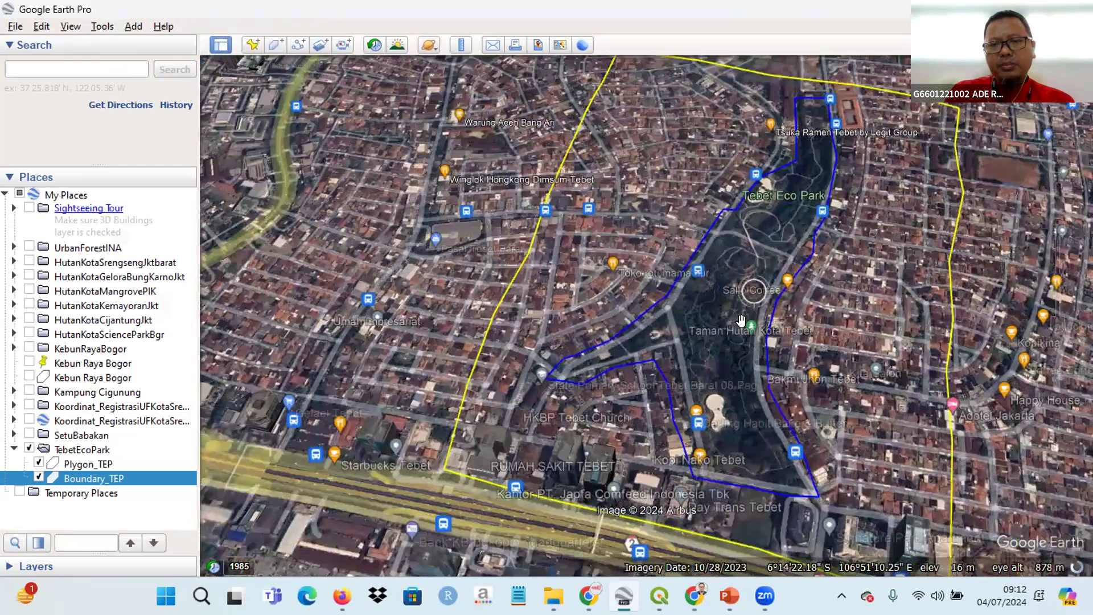
pyautogui.scroll(-2, 740, 321)
pyautogui.scroll(1, 740, 321)
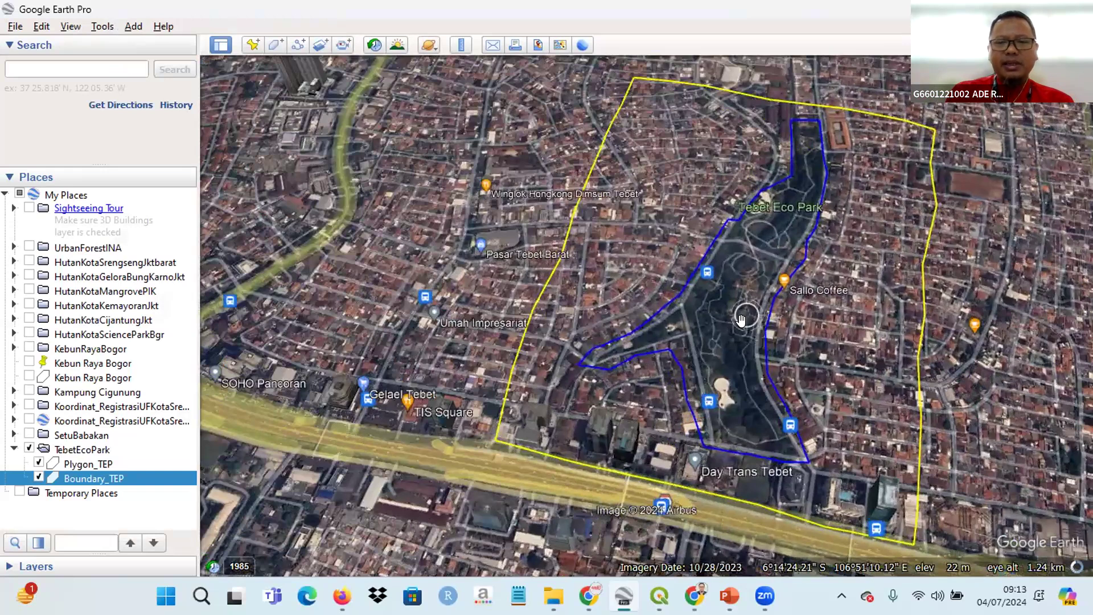
pyautogui.scroll(2, 741, 321)
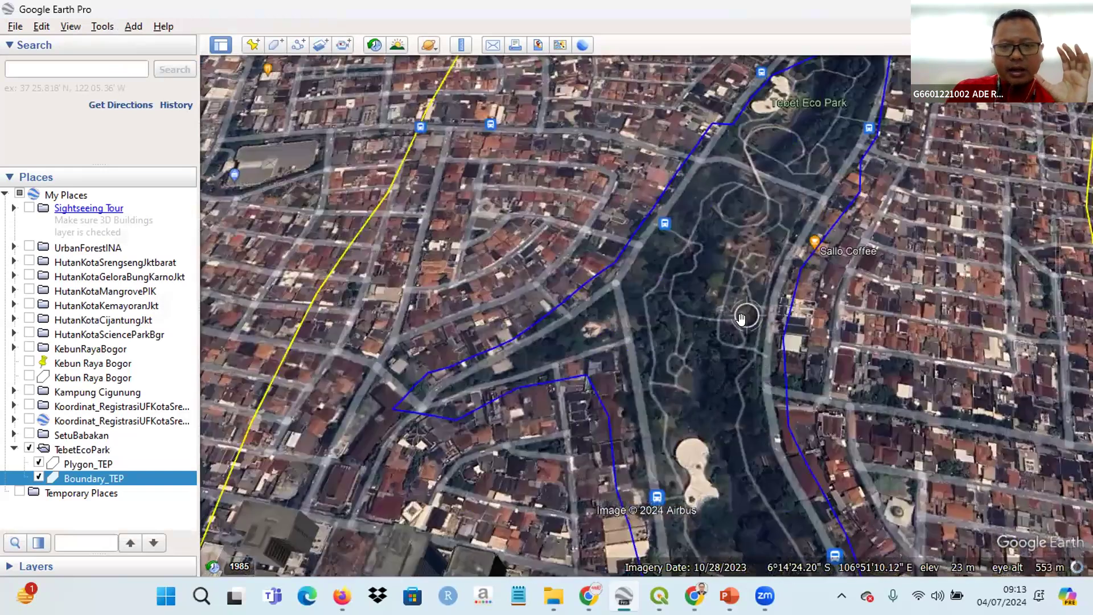
pyautogui.scroll(-2, 741, 318)
pyautogui.scroll(-1, 781, 319)
pyautogui.scroll(1, 803, 224)
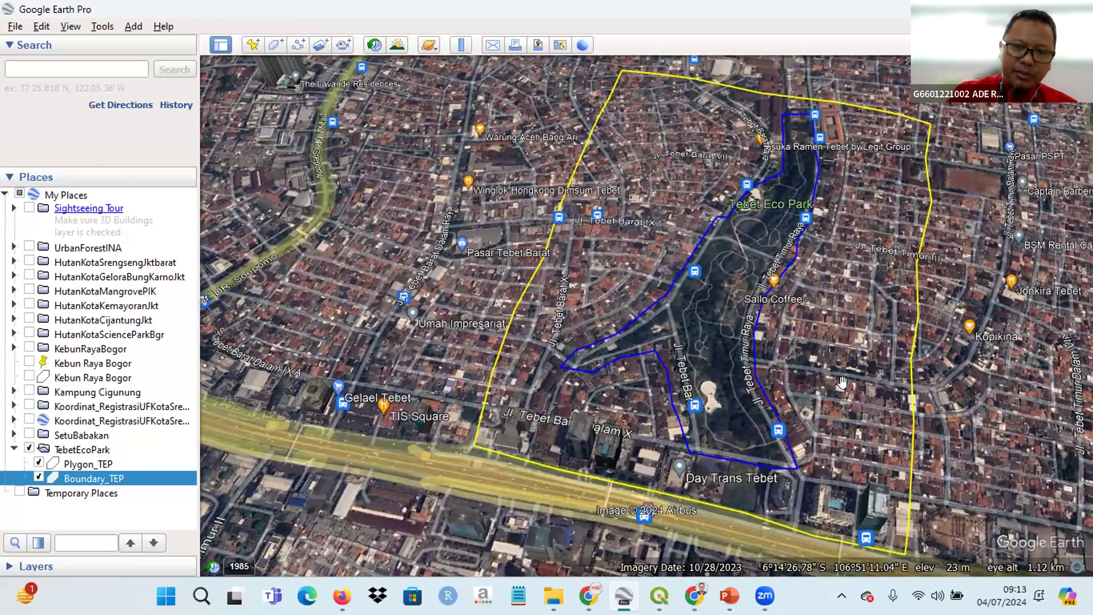
pyautogui.doubleClick(704, 300)
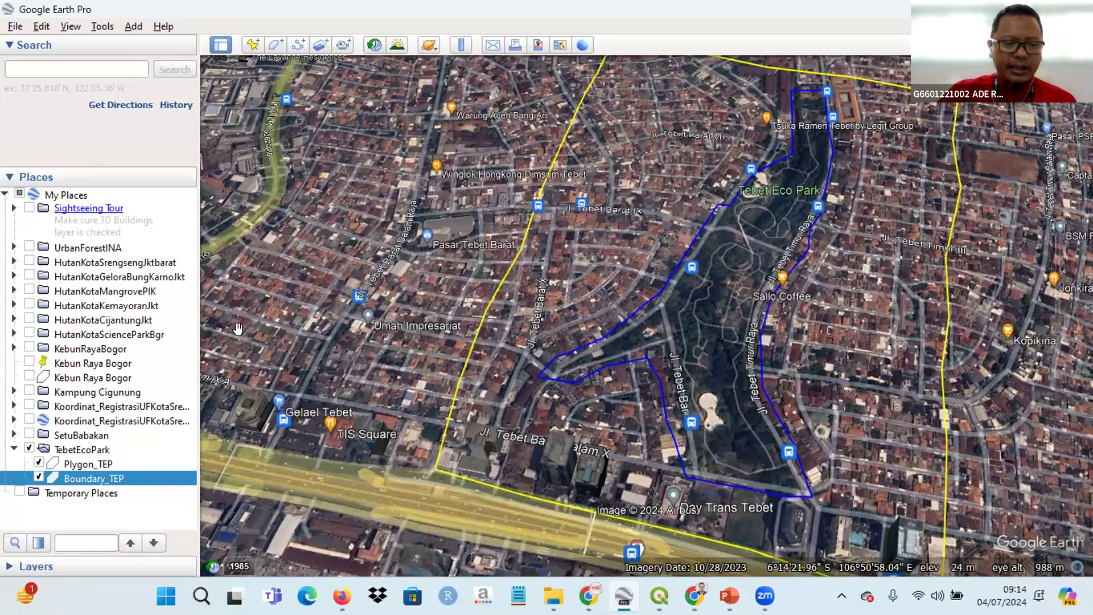
# - Select Plygon_TEP and inspect the park's interior up close, from the Children Playground to the Infinity Link Bridge
pyautogui.click(91, 465)
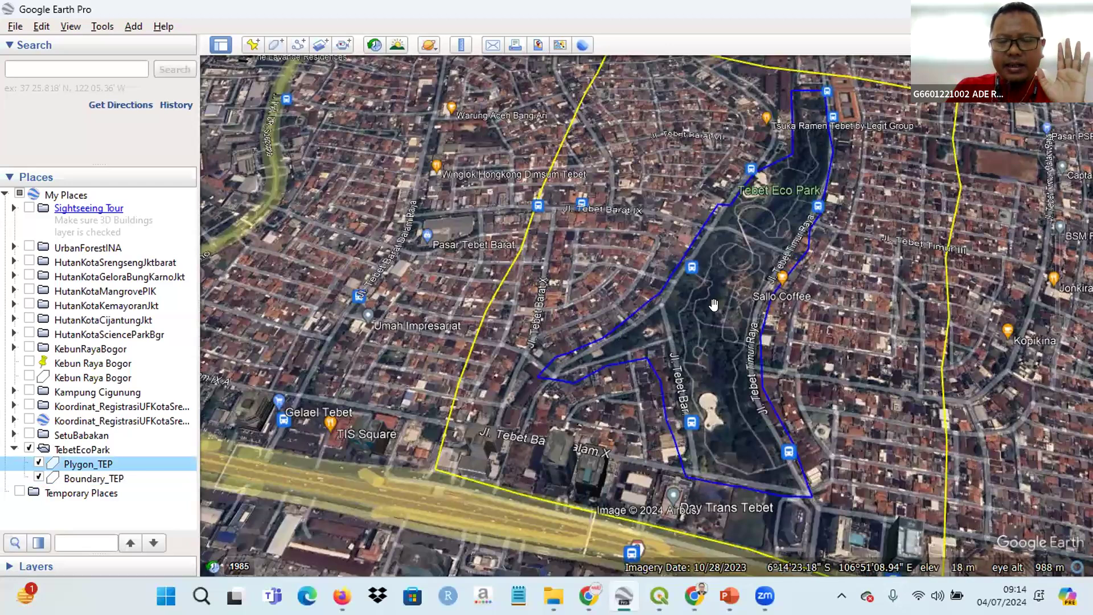
pyautogui.scroll(5, 714, 304)
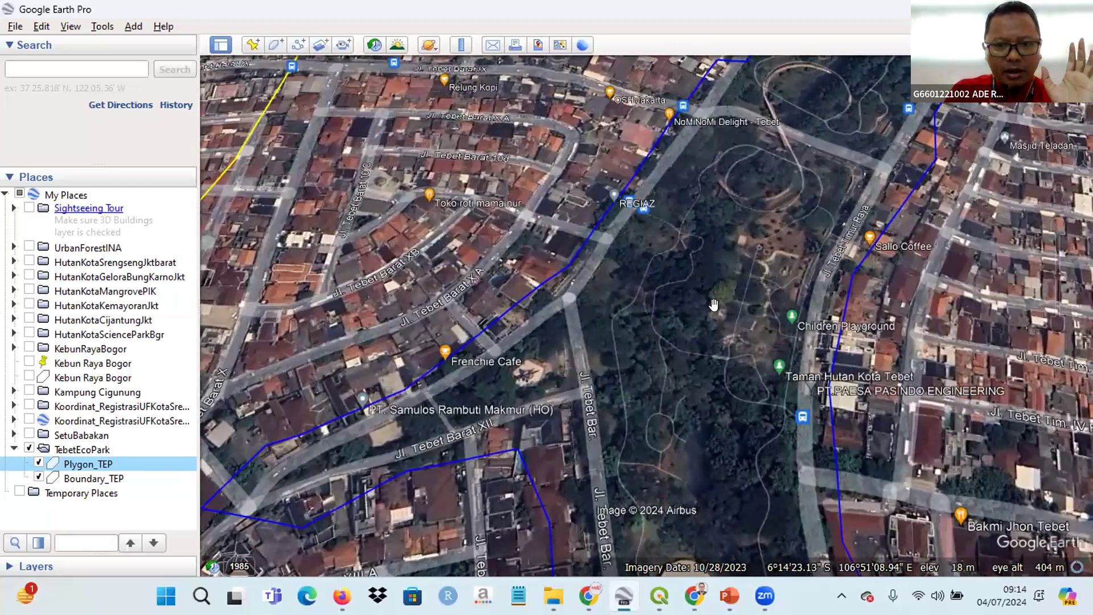
pyautogui.scroll(-2, 714, 305)
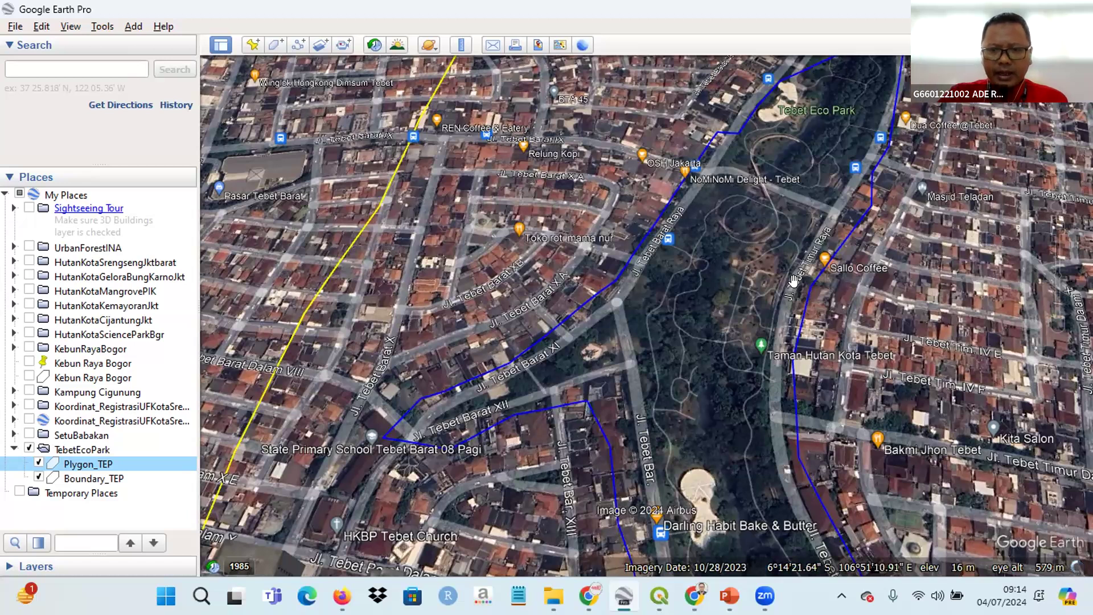
pyautogui.scroll(1, 793, 280)
pyautogui.scroll(2, 794, 279)
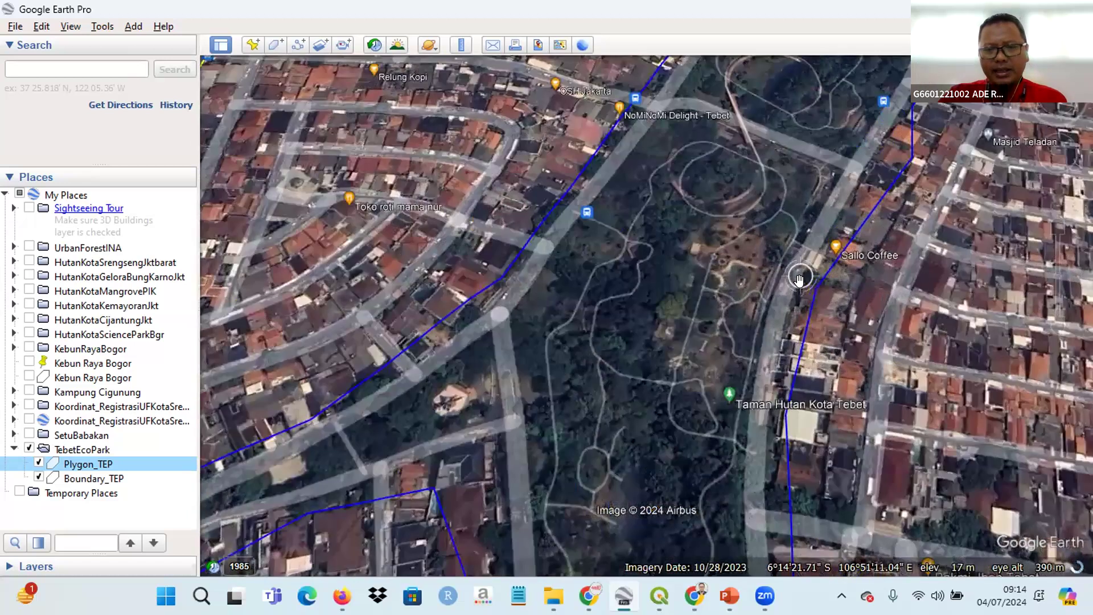
pyautogui.scroll(2, 800, 279)
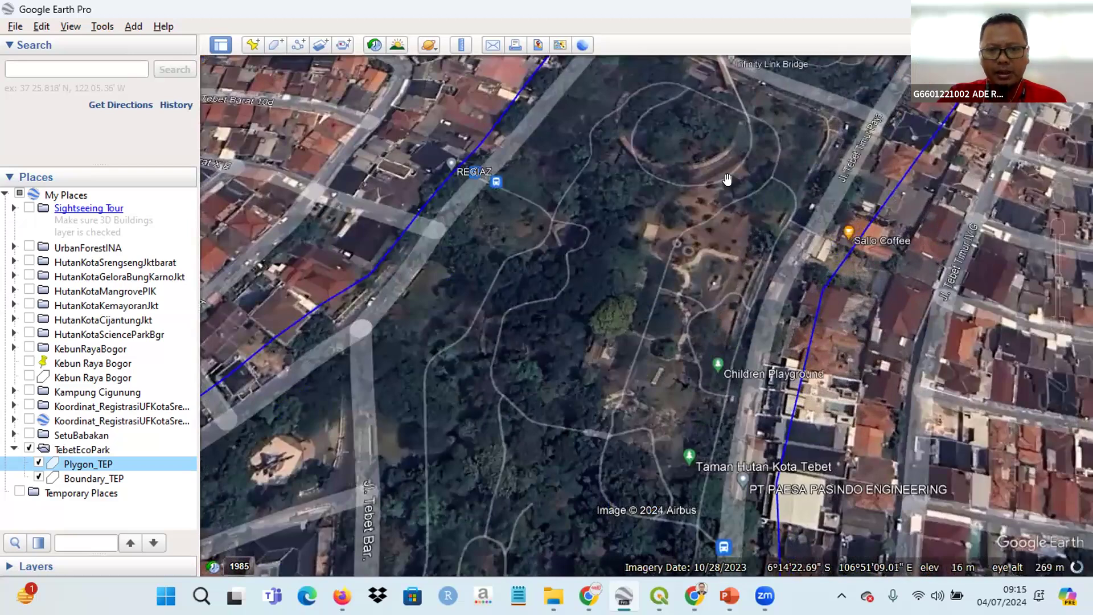
pyautogui.scroll(1, 727, 179)
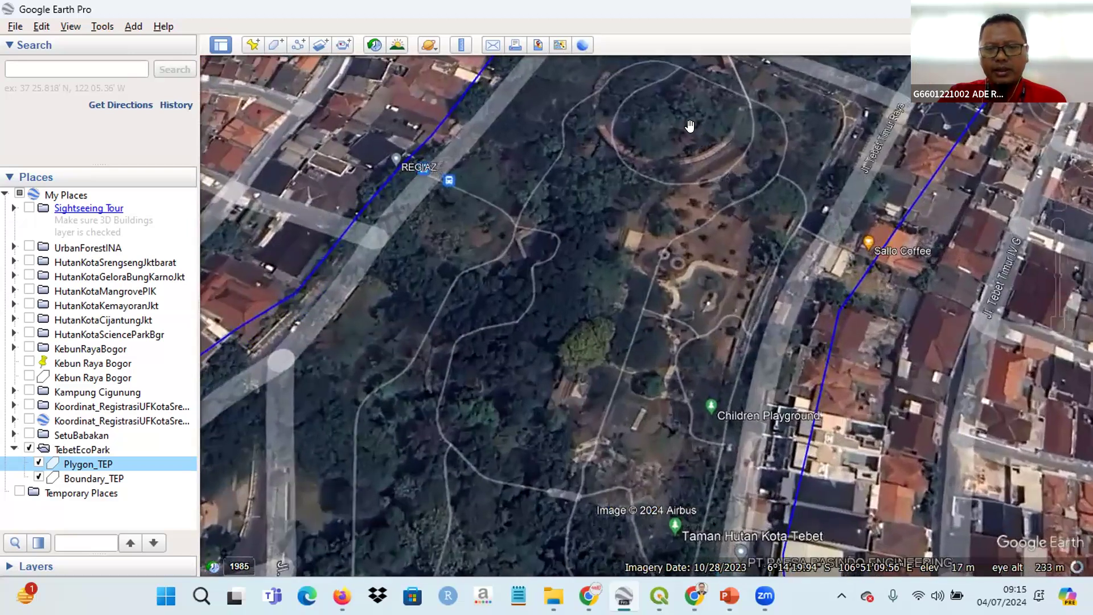
pyautogui.moveTo(690, 126); pyautogui.dragTo(717, 307)
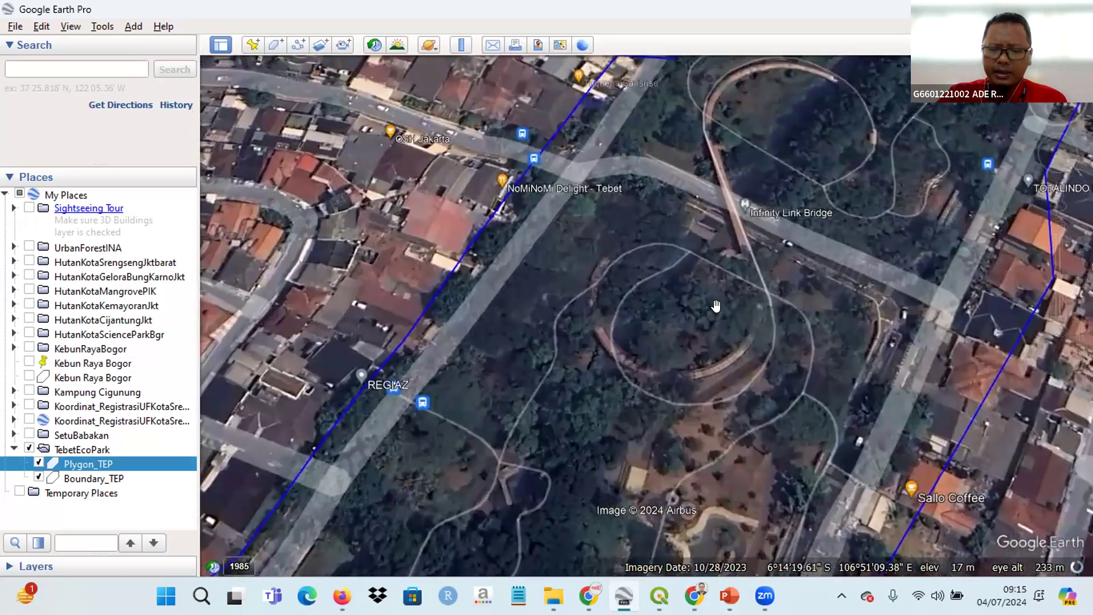
pyautogui.scroll(2, 716, 306)
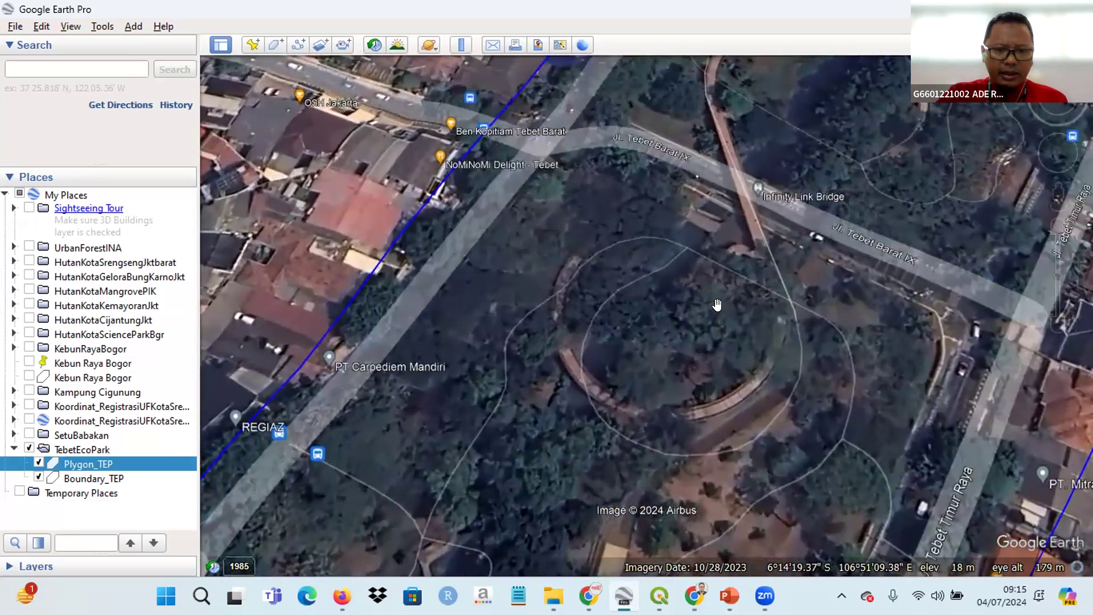
pyautogui.scroll(1, 738, 288)
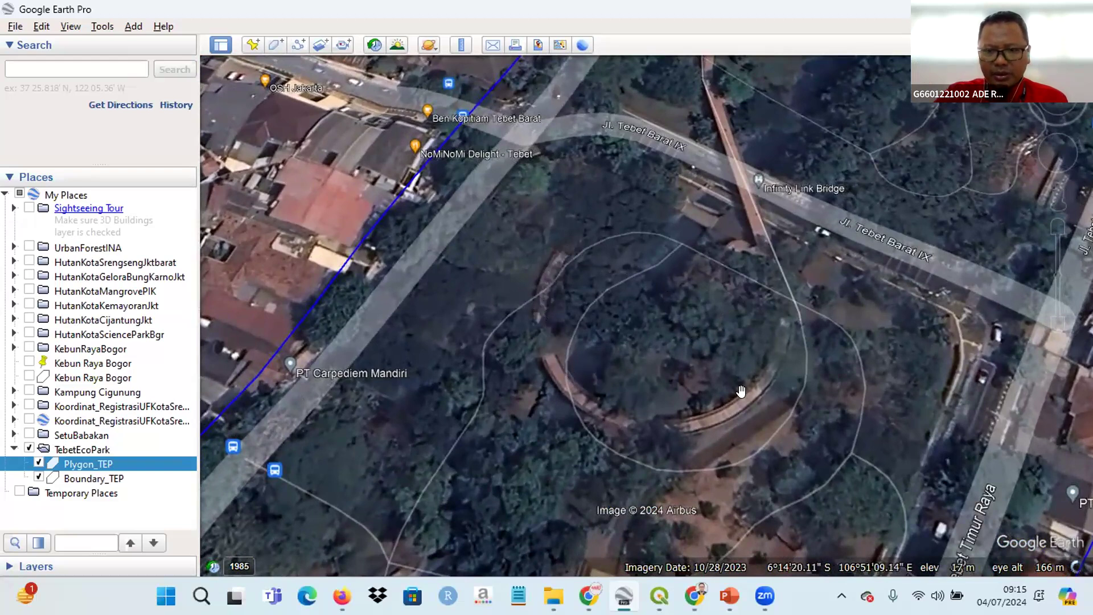
pyautogui.scroll(1, 770, 290)
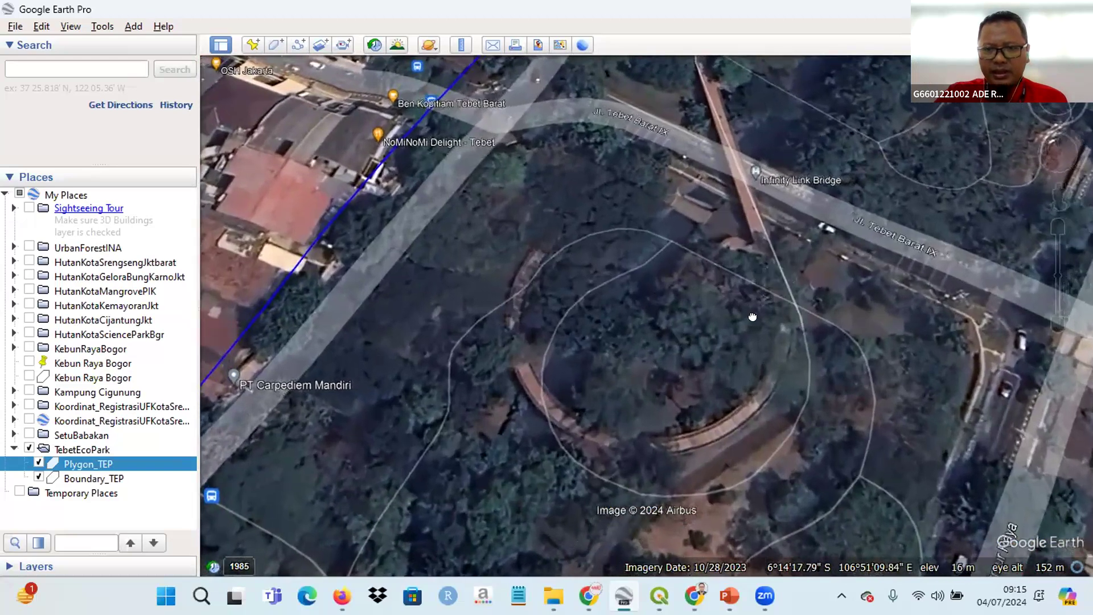
# - Examine the Infinity Link Bridge from street level on the road beneath it, and return to an aerial view of the park
pyautogui.scroll(3, 752, 317)
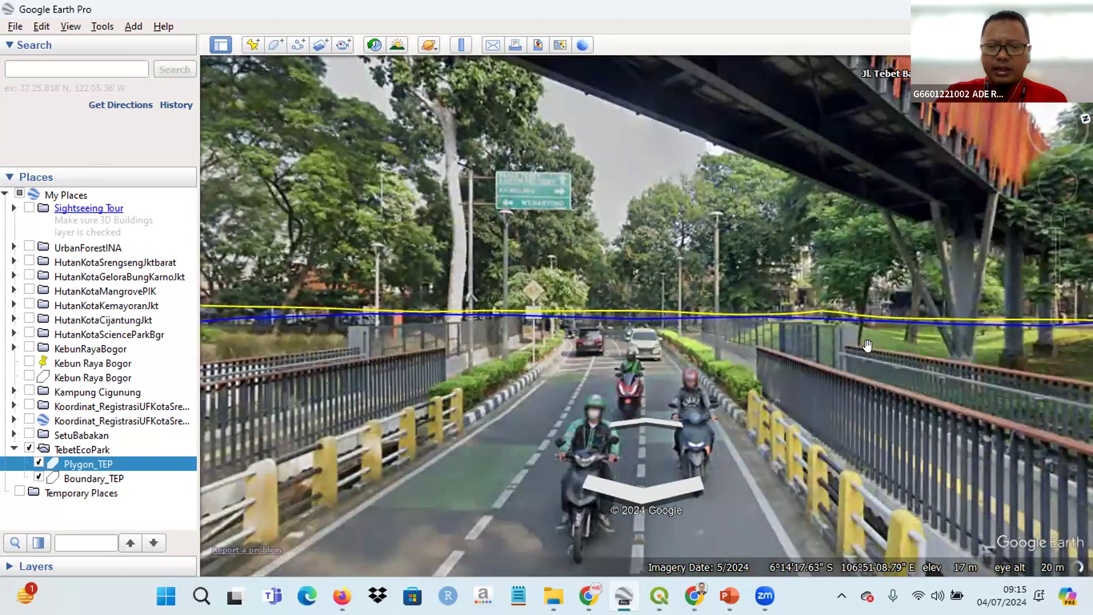
pyautogui.scroll(-2, 867, 345)
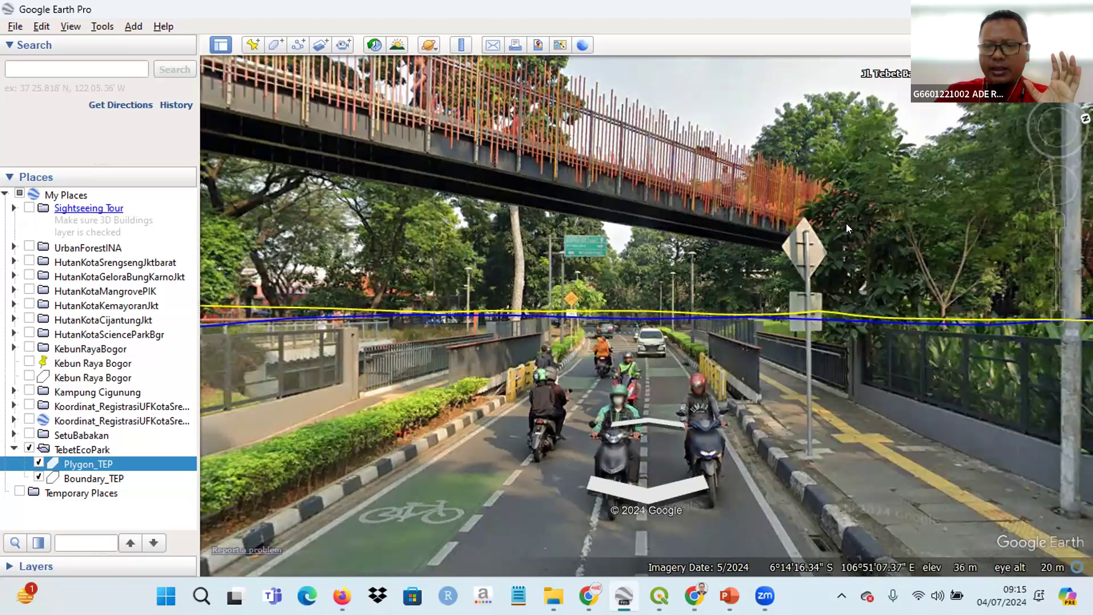
pyautogui.scroll(-2, 846, 224)
pyautogui.scroll(2, 843, 220)
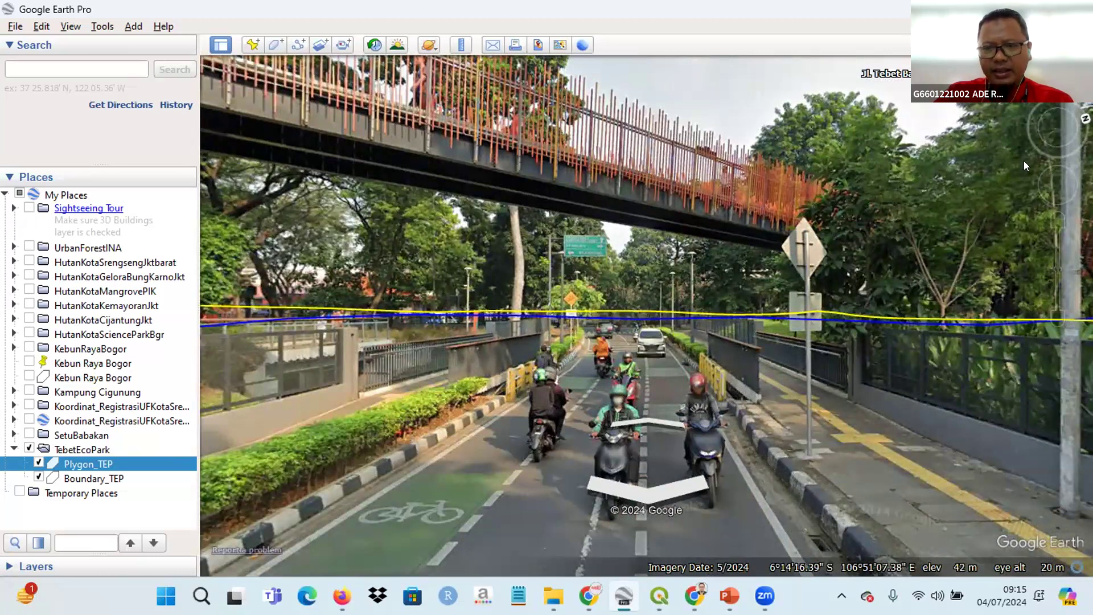
pyautogui.click(1046, 68)
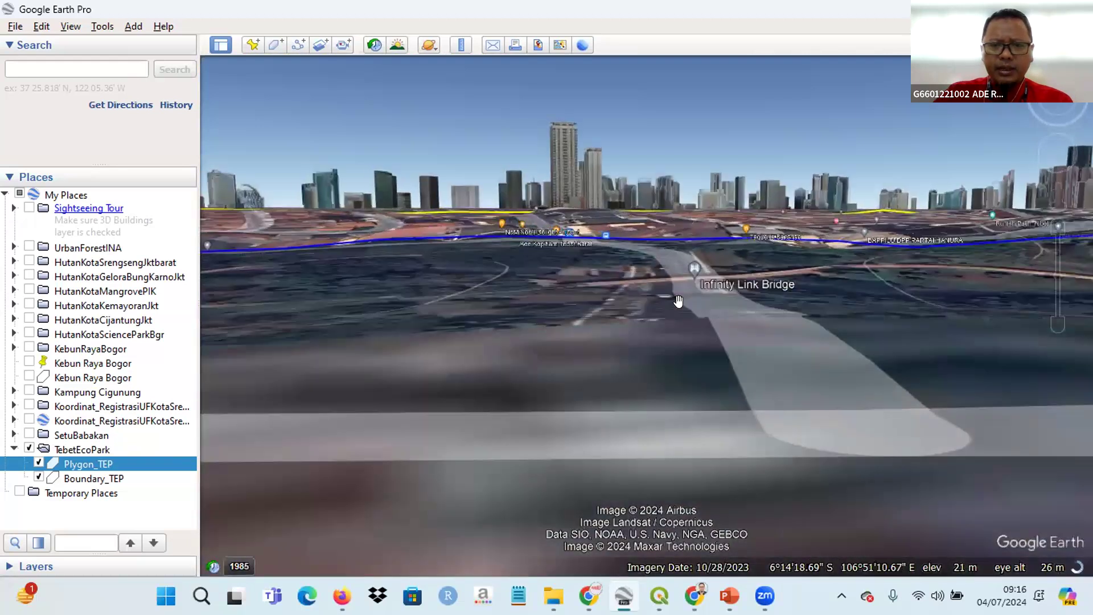
pyautogui.scroll(-6, 679, 301)
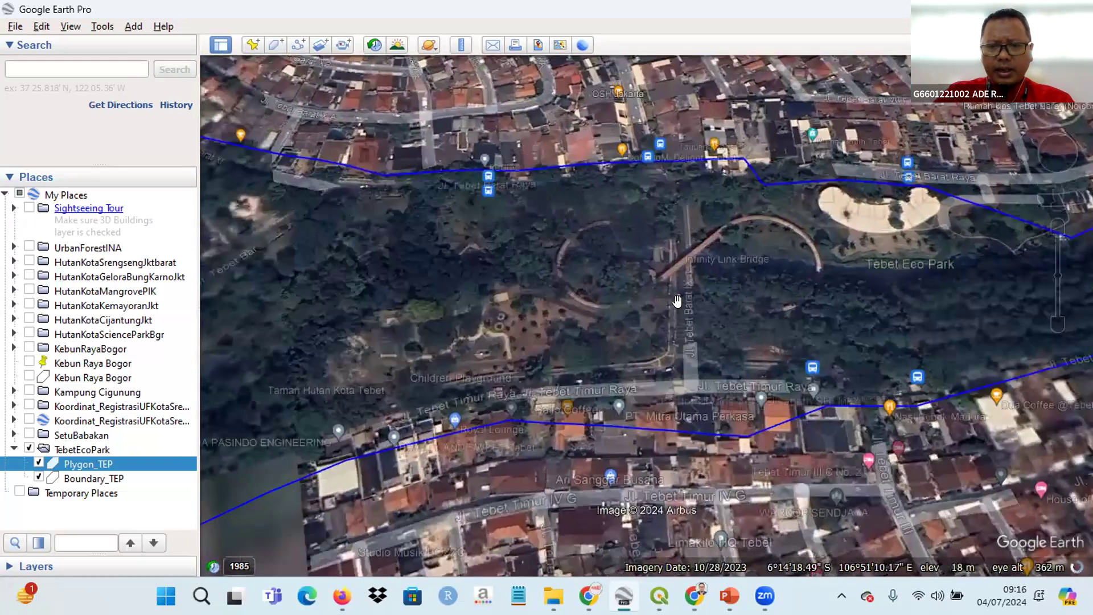
pyautogui.scroll(-3, 677, 302)
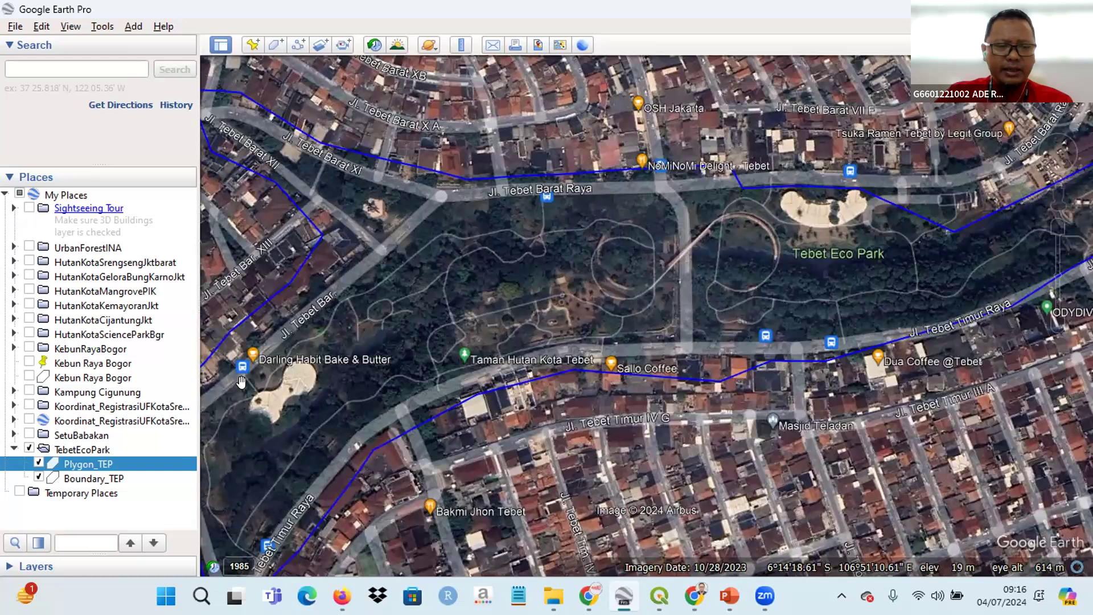
# - Start saving Plygon_TEP as a KMZ file and open the TebetECoPark folder inside DATA-URBANFOREST-KML_to_SHP
pyautogui.rightClick(86, 466)
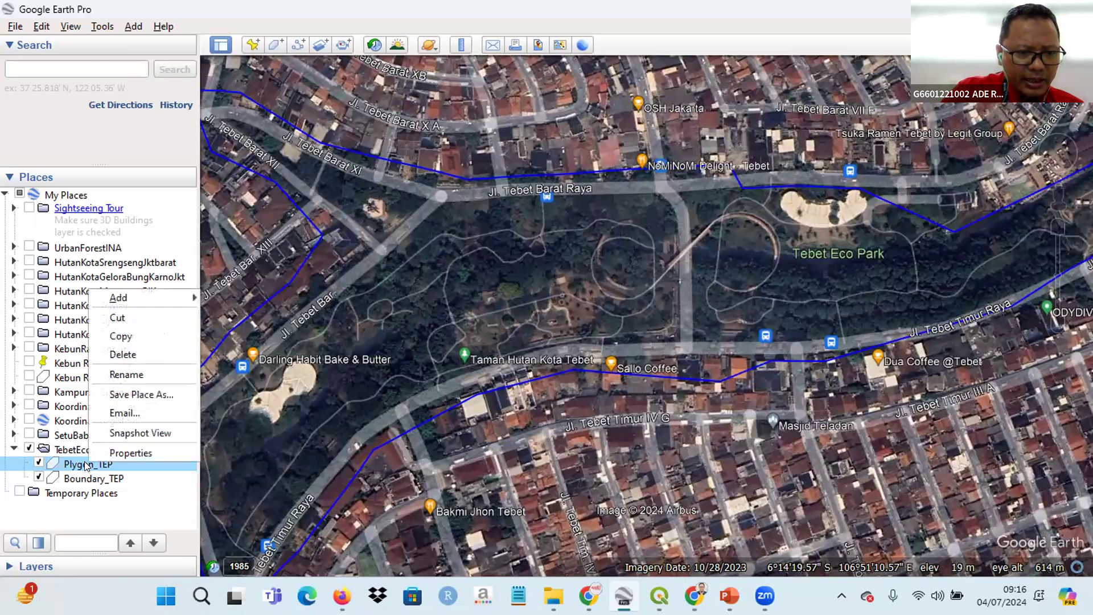
pyautogui.click(147, 396)
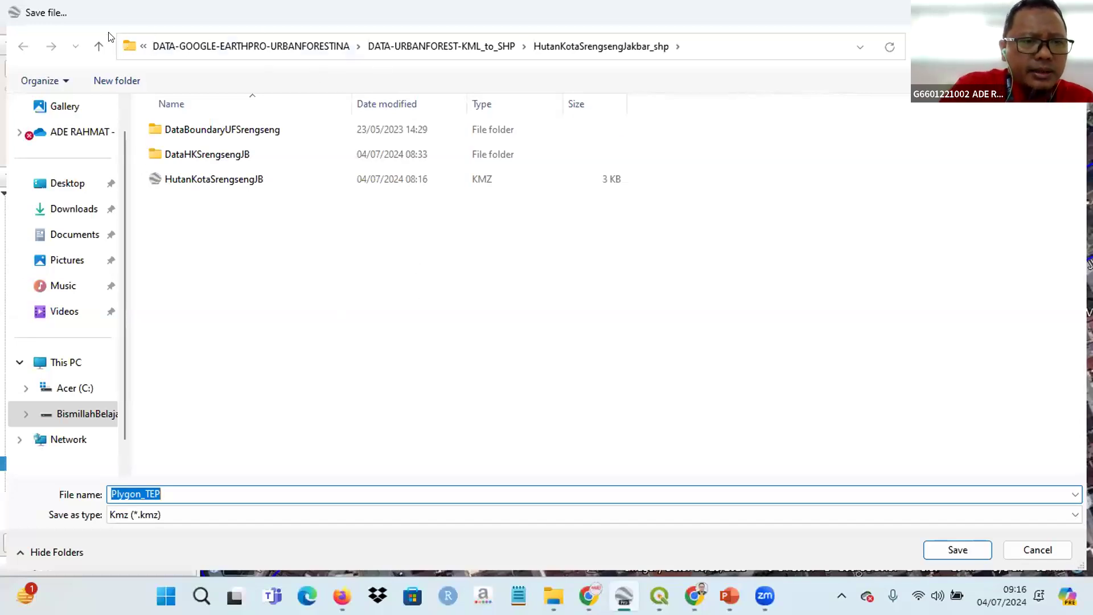
pyautogui.click(91, 49)
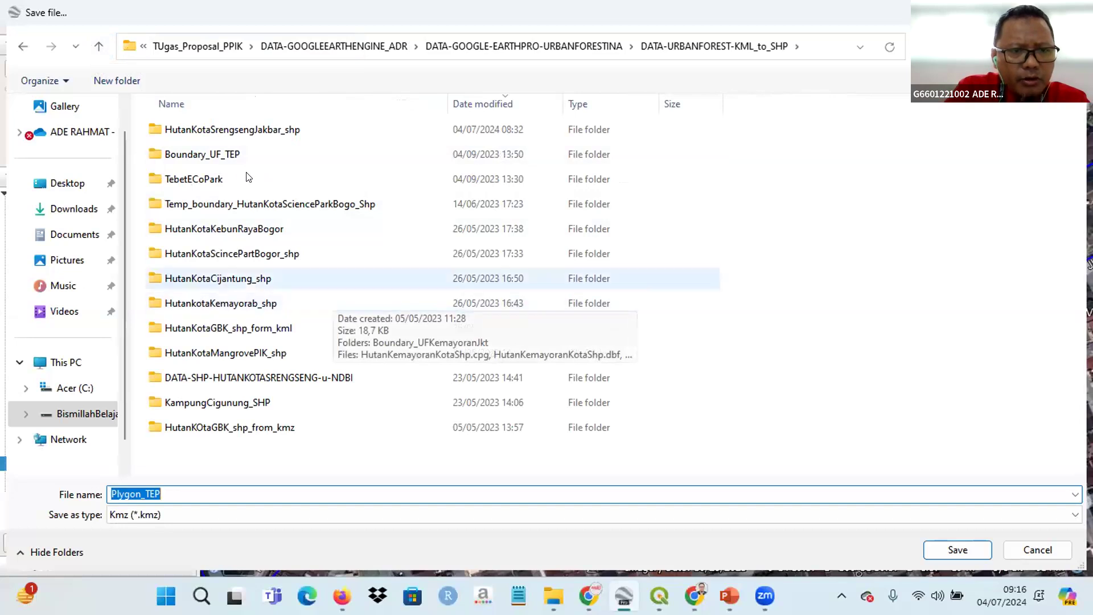
pyautogui.doubleClick(211, 178)
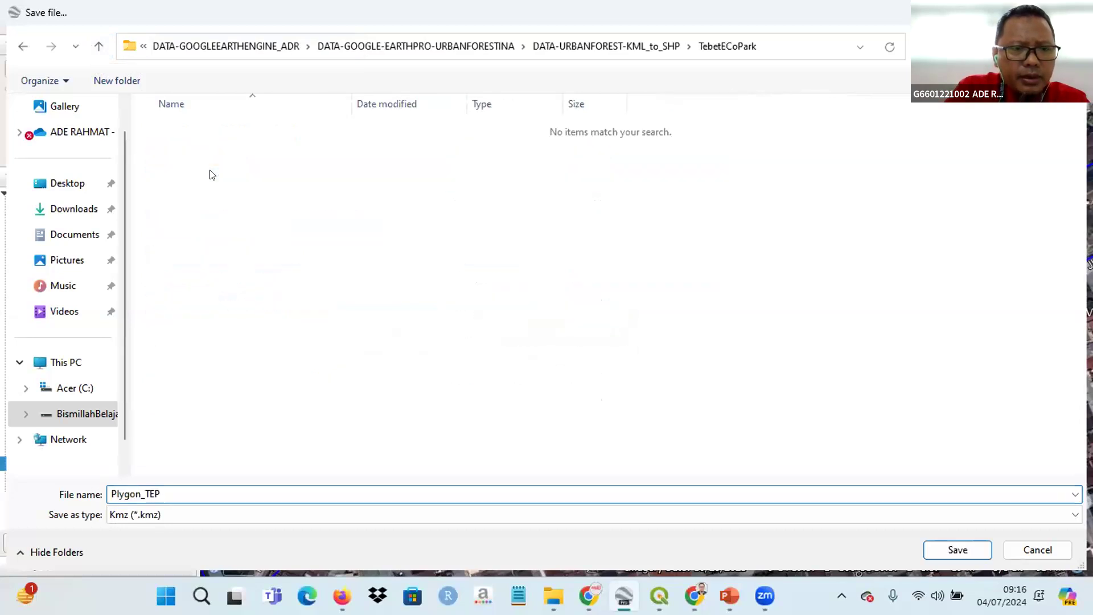
# - Create a folder named New_TebetEcoPark inside TebetECoPark and open it as the save location
pyautogui.click(128, 83)
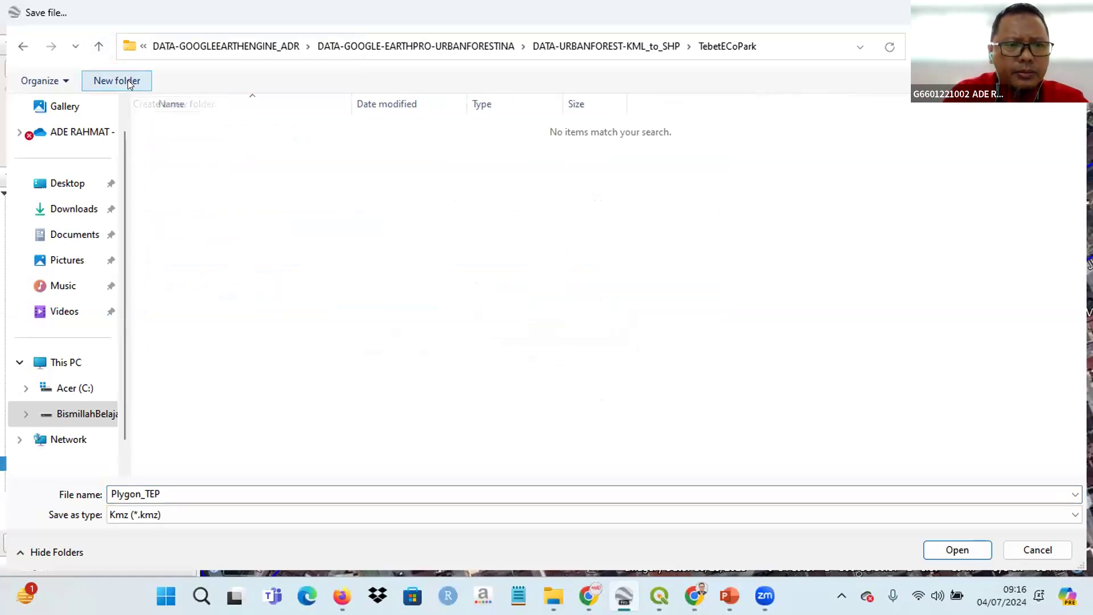
pyautogui.write('nEW')
pyautogui.press('BackSpace')
pyautogui.press('BackSpace')
pyautogui.press('BackSpace')
pyautogui.write('Ne')
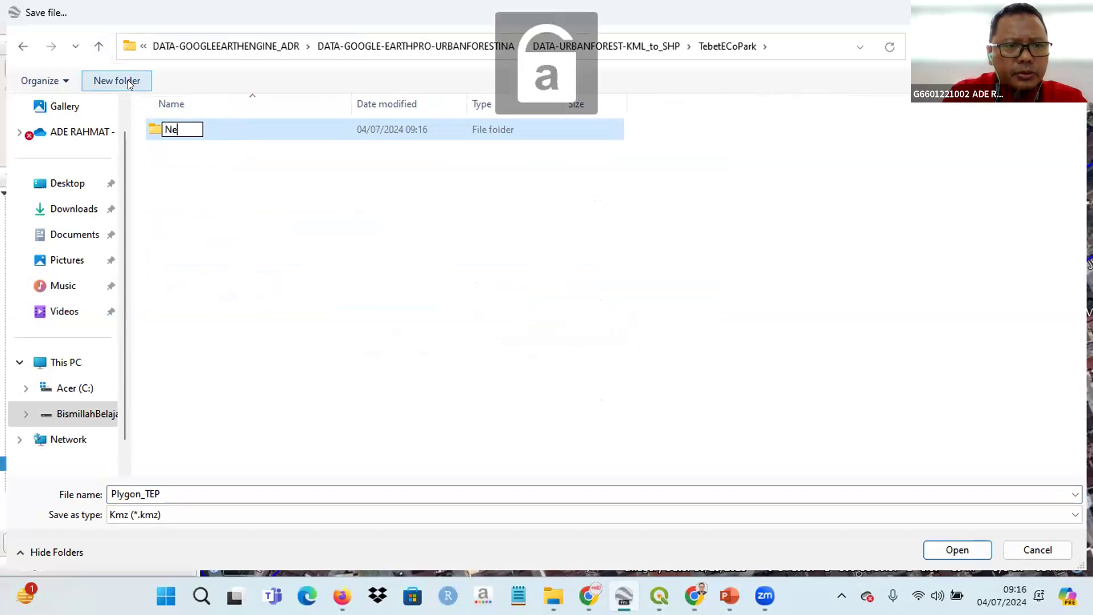
pyautogui.write('w_')
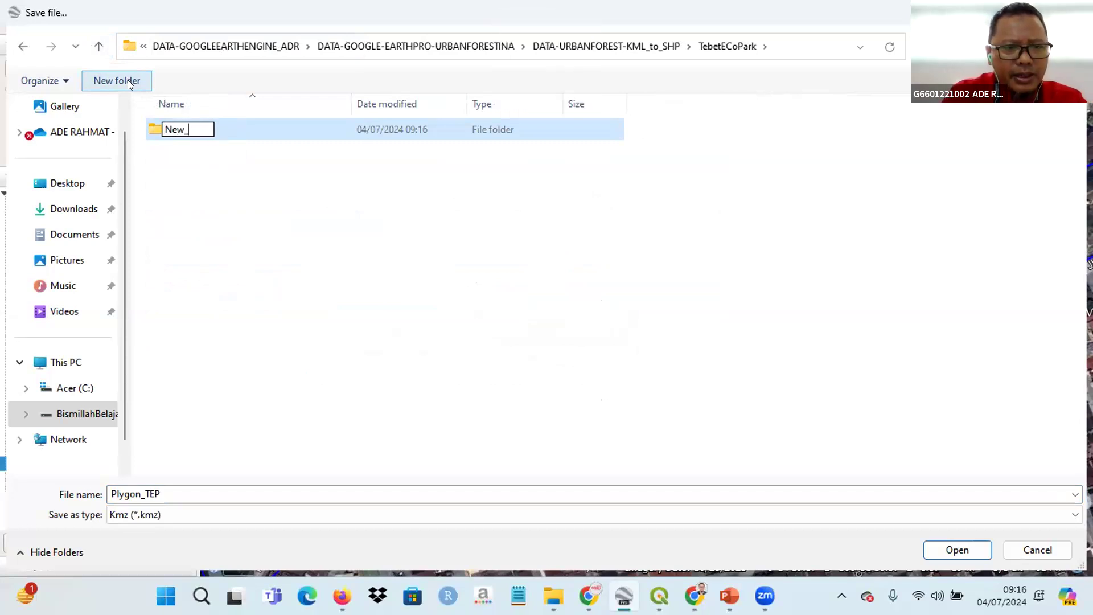
pyautogui.write('Tebet')
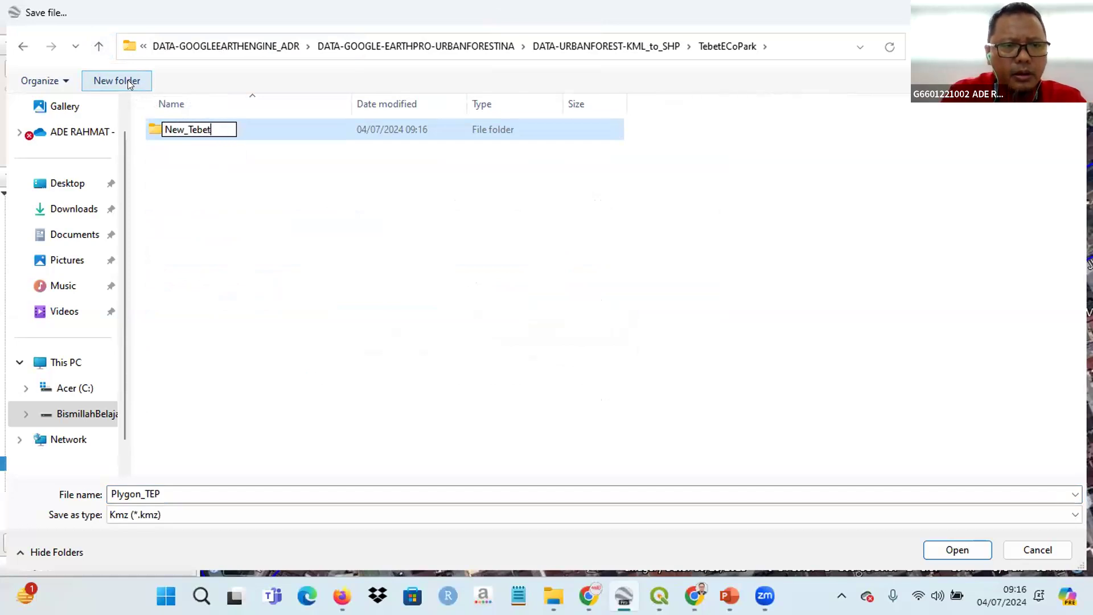
pyautogui.write('EcoPar')
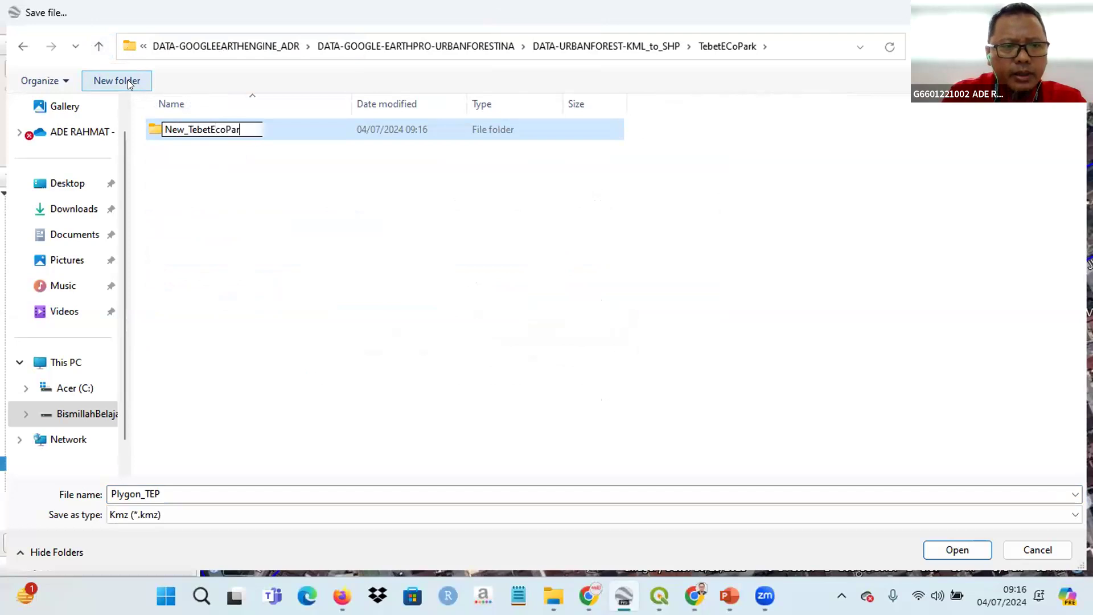
pyautogui.write('k')
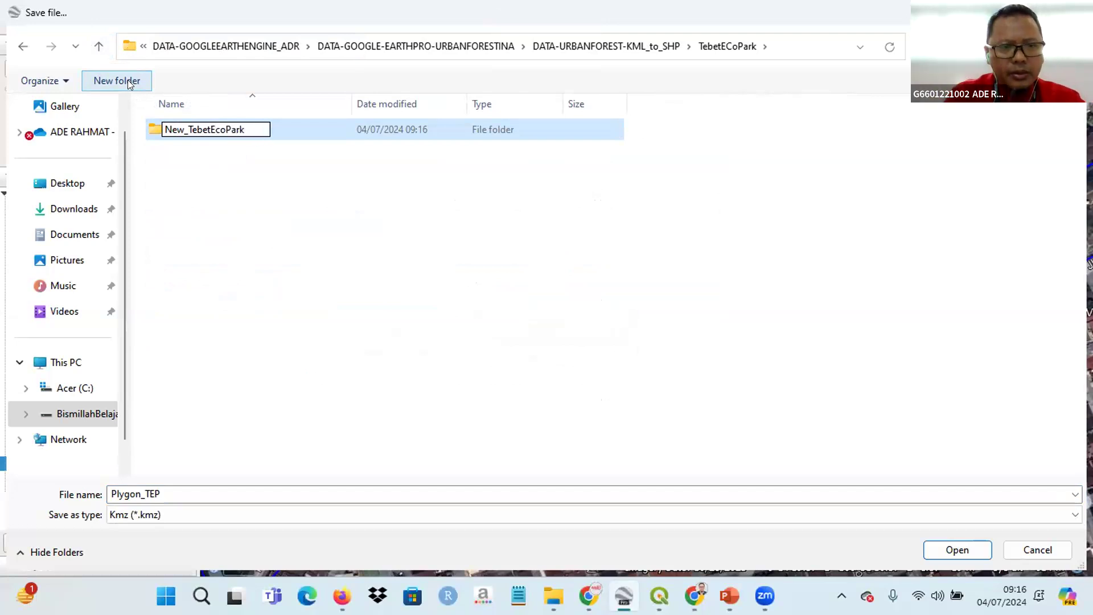
pyautogui.press('Return')
pyautogui.press('Return')
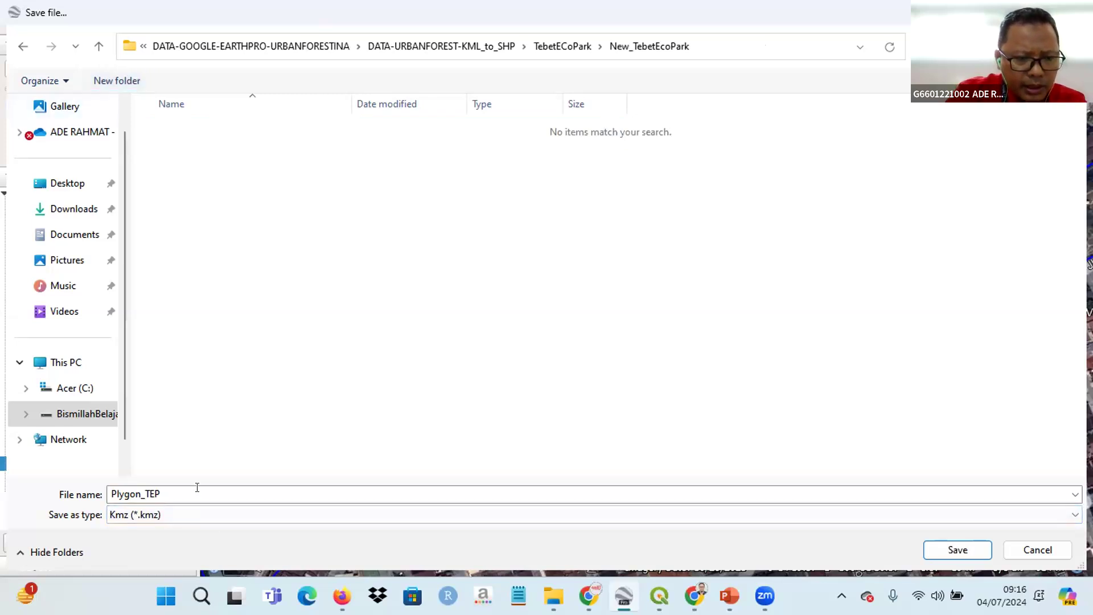
# - Name the export file Polygon_TEPcon and save it as a KMZ in the New_TebetEcoPark folder
pyautogui.click(197, 487)
pyautogui.click(197, 487)
pyautogui.press('Left')
pyautogui.press('Left')
pyautogui.press('Left')
pyautogui.press('Home')
pyautogui.write('o')
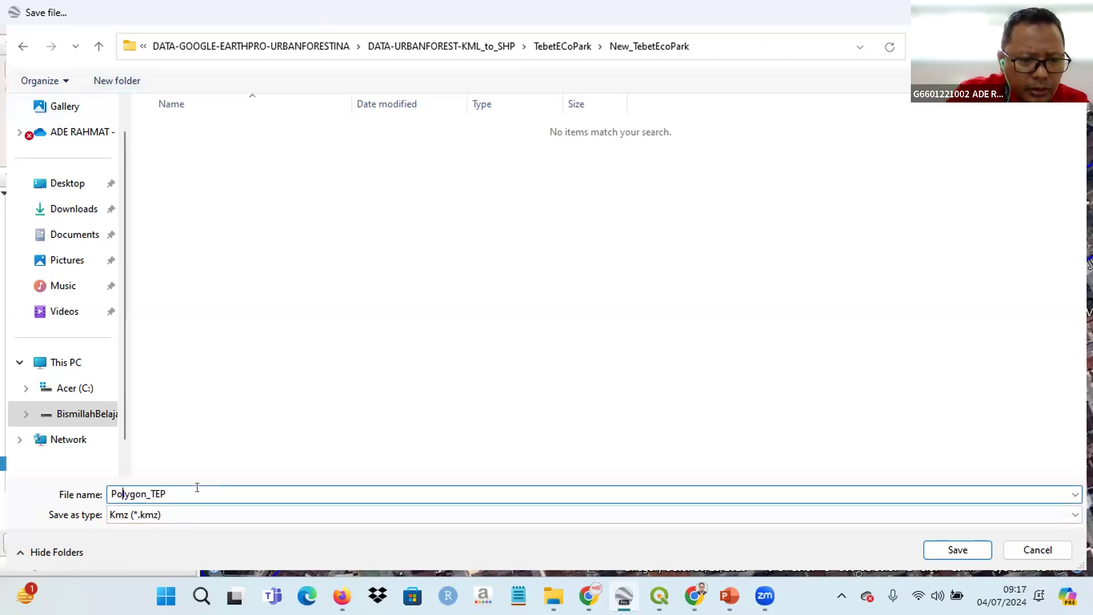
pyautogui.press('Right')
pyautogui.press('Right')
pyautogui.press('Right')
pyautogui.press('Right')
pyautogui.press('Right')
pyautogui.press('Right')
pyautogui.press('Right')
pyautogui.press('Right')
pyautogui.press('Right')
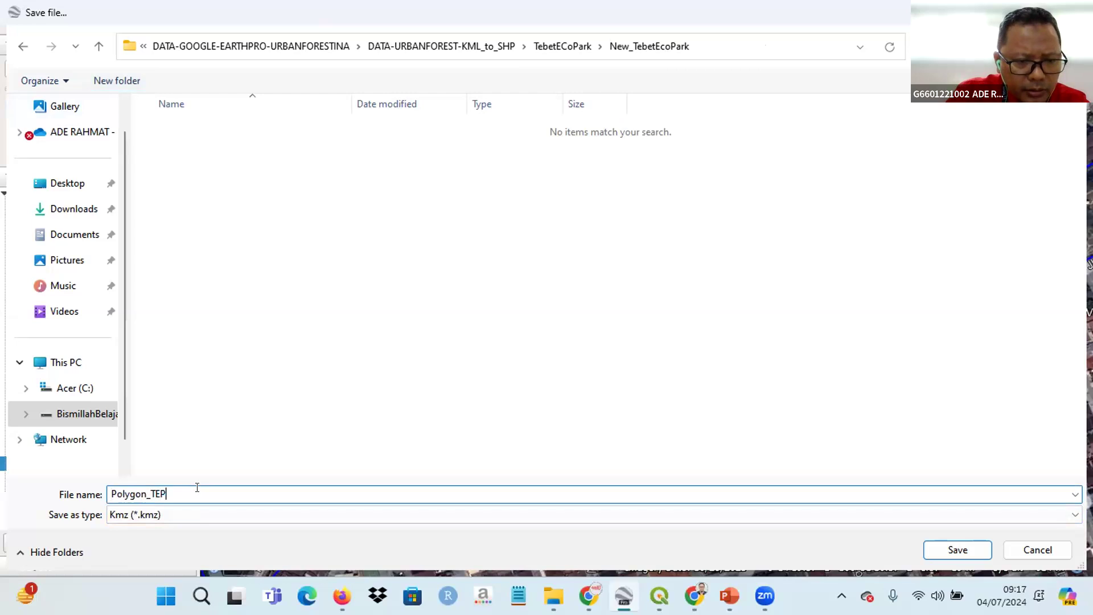
pyautogui.write('con')
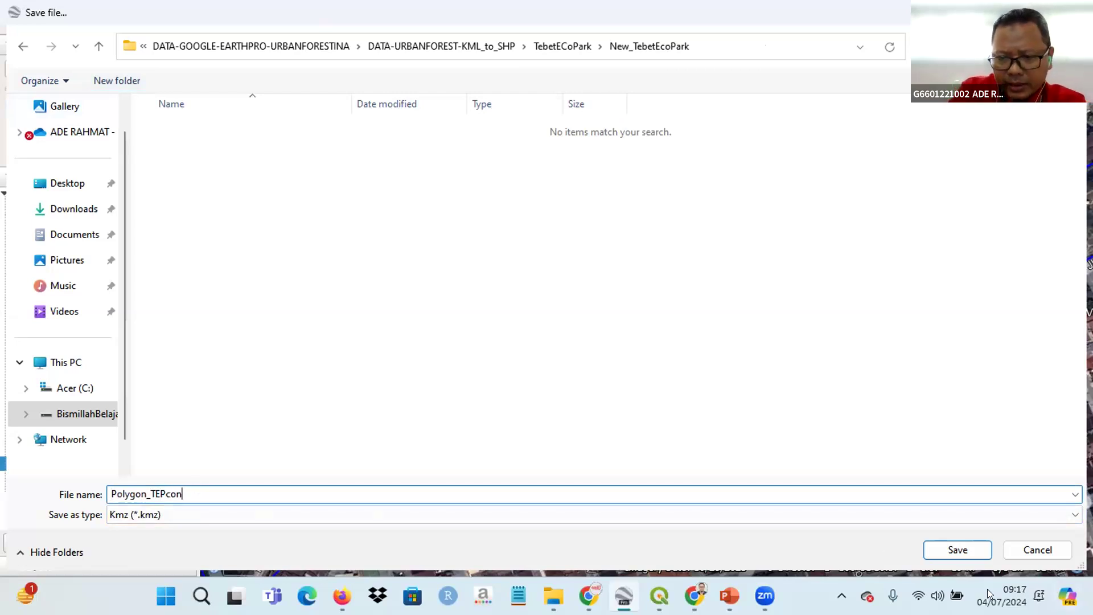
pyautogui.click(958, 549)
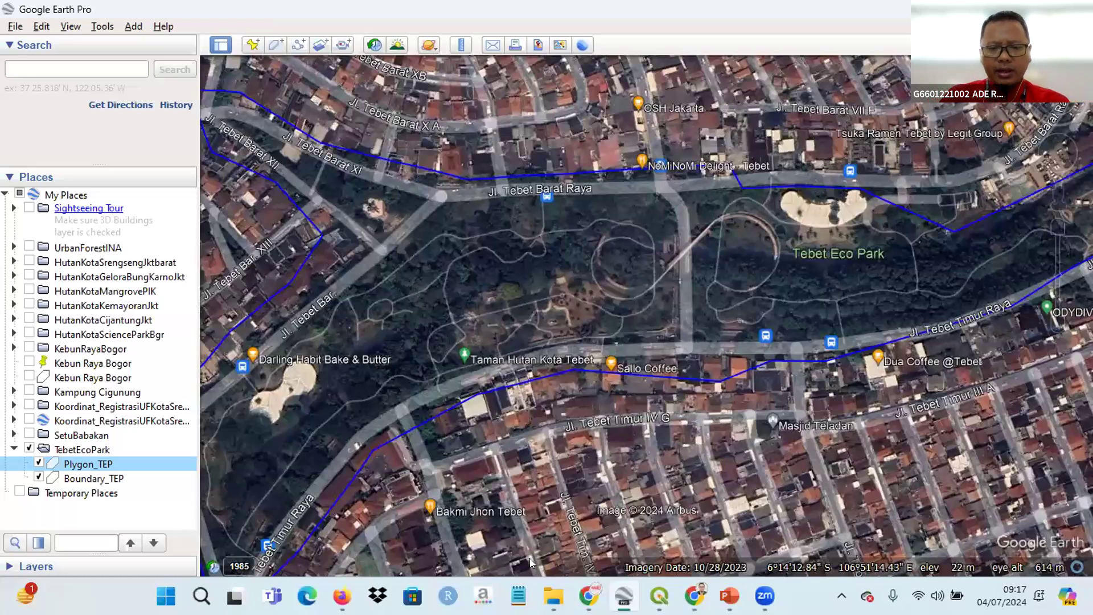
# - Switch to File Explorer and locate the saved Polygon_TEPcon file inside TebetECoPark's New_TebetEcoPark folder
pyautogui.moveTo(553, 595)
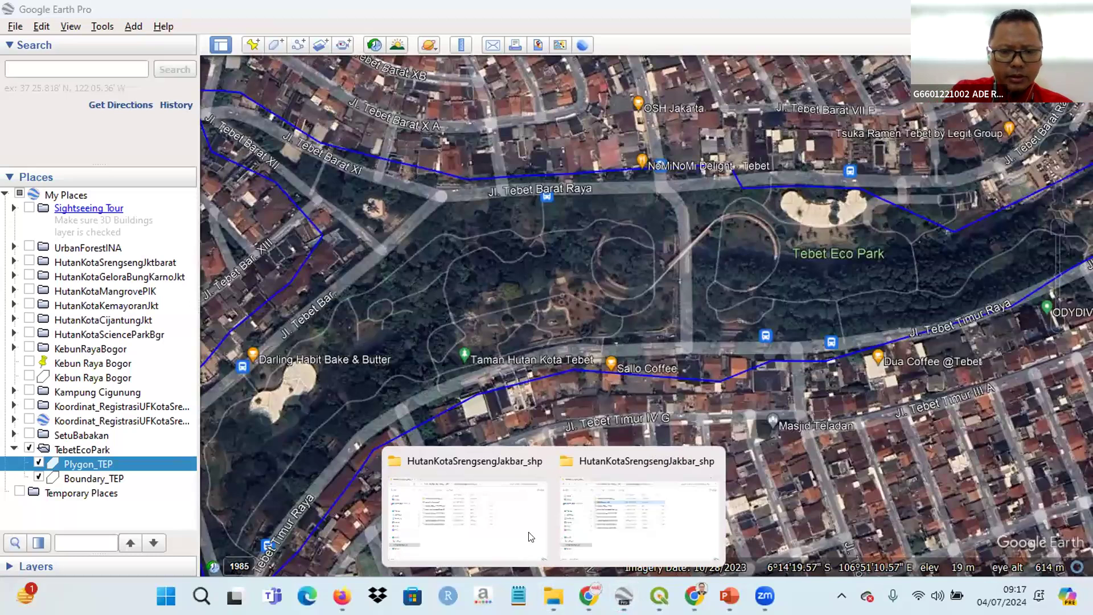
pyautogui.click(493, 520)
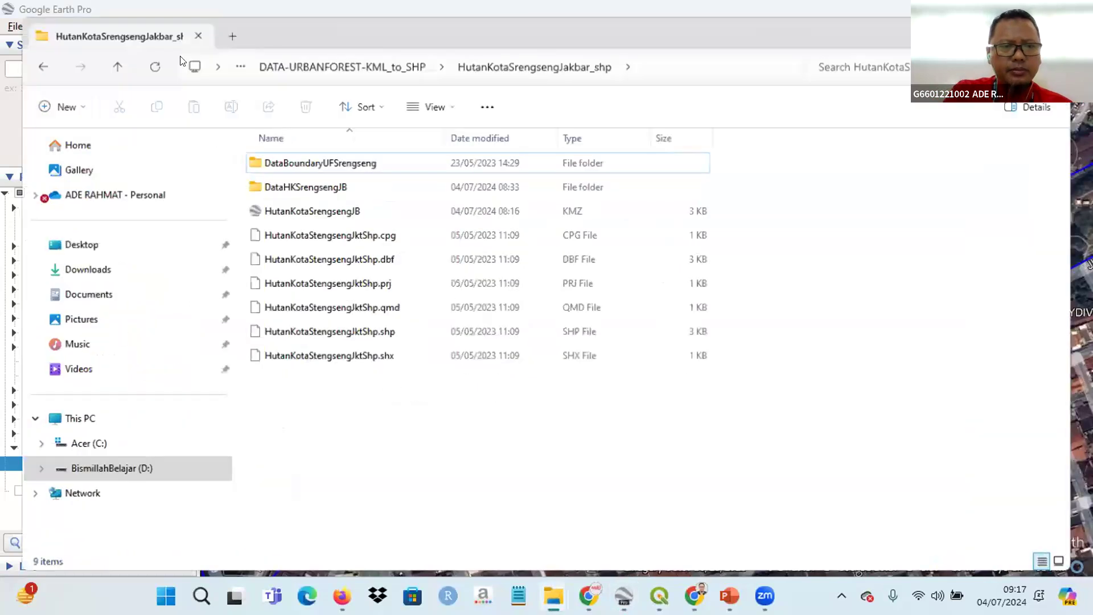
pyautogui.click(101, 53)
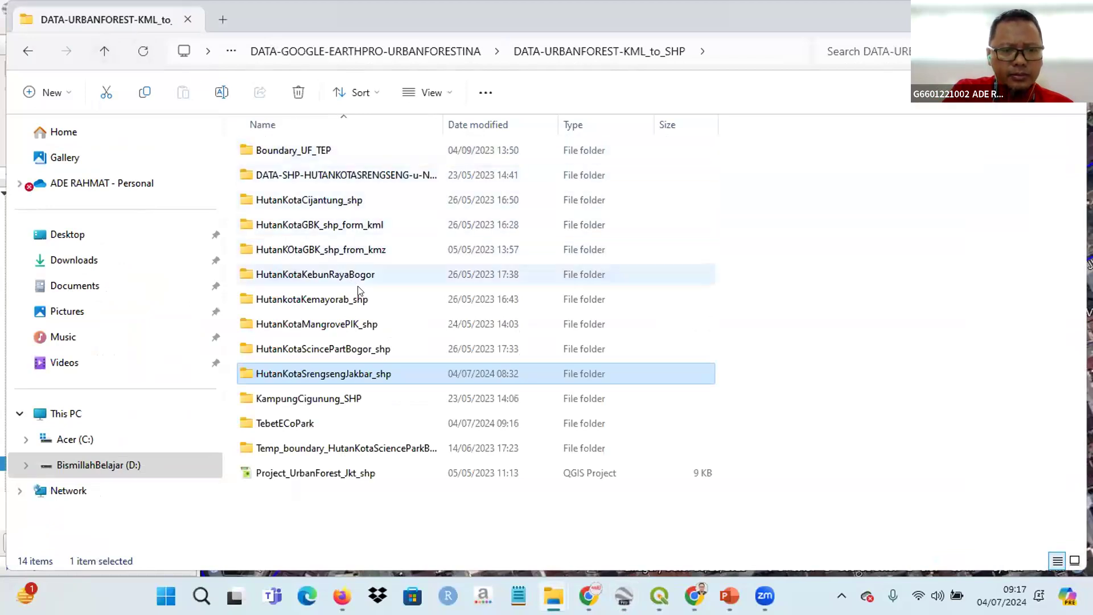
pyautogui.doubleClick(311, 420)
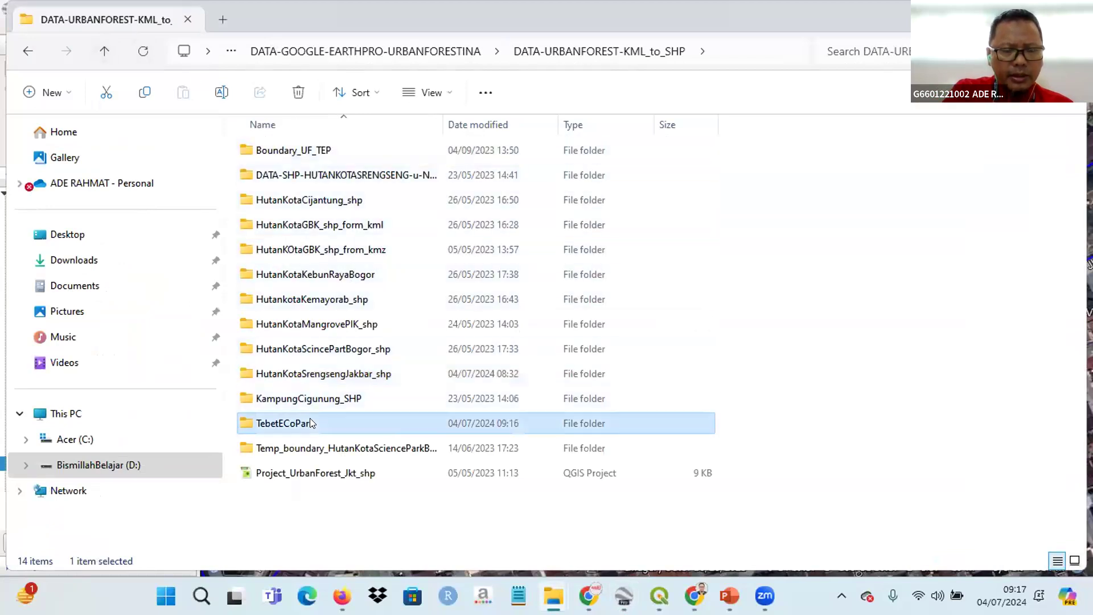
pyautogui.doubleClick(308, 151)
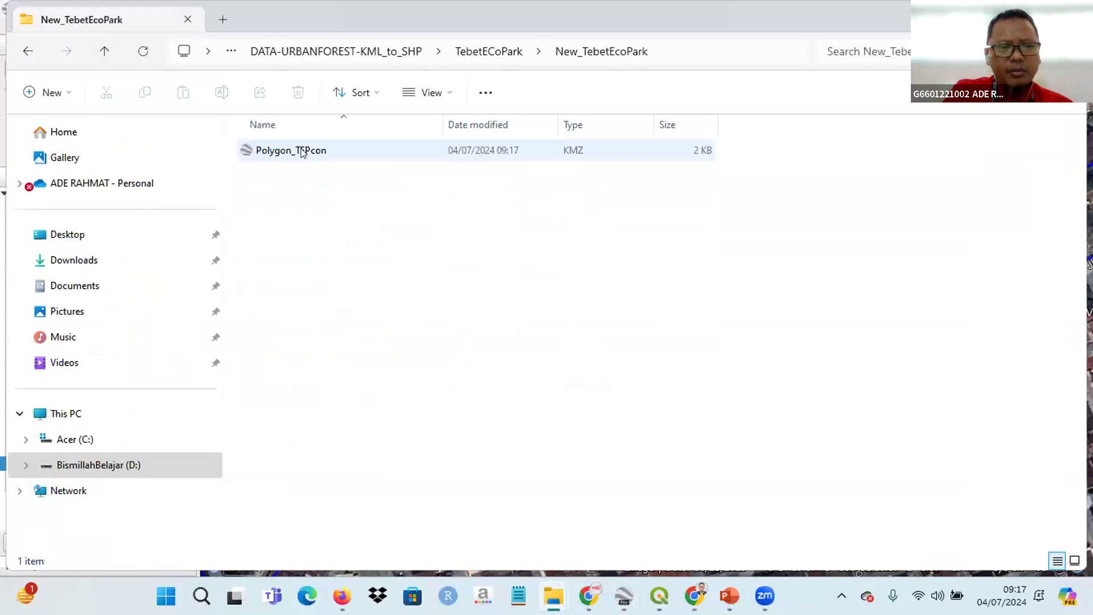
pyautogui.click(302, 153)
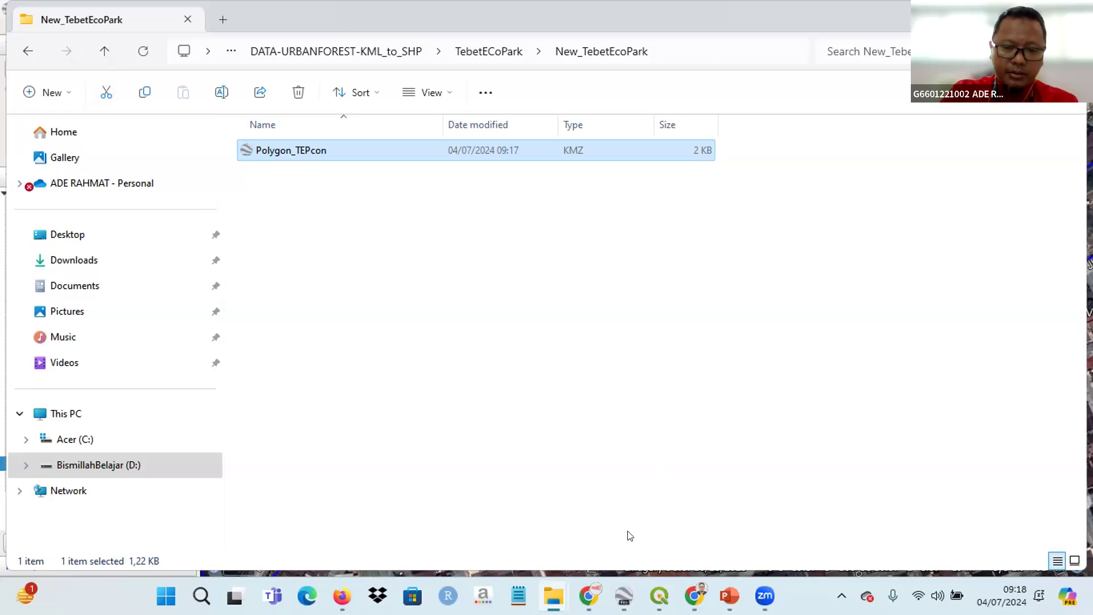
# - Switch to the untitled QGIS window and start a new empty project in EPSG:4326
pyautogui.moveTo(596, 589)
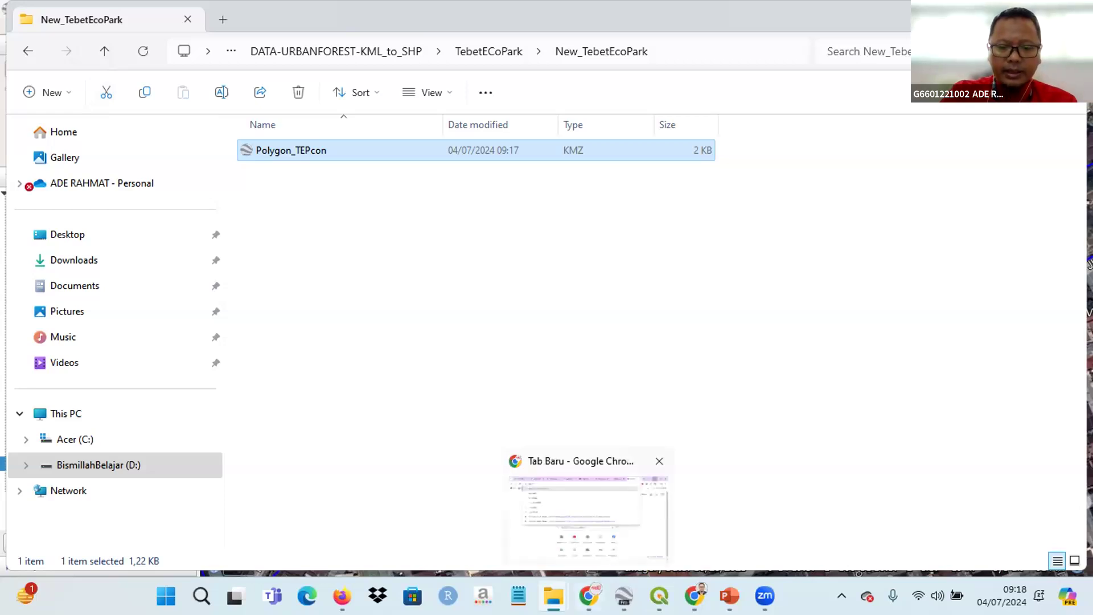
pyautogui.click(659, 596)
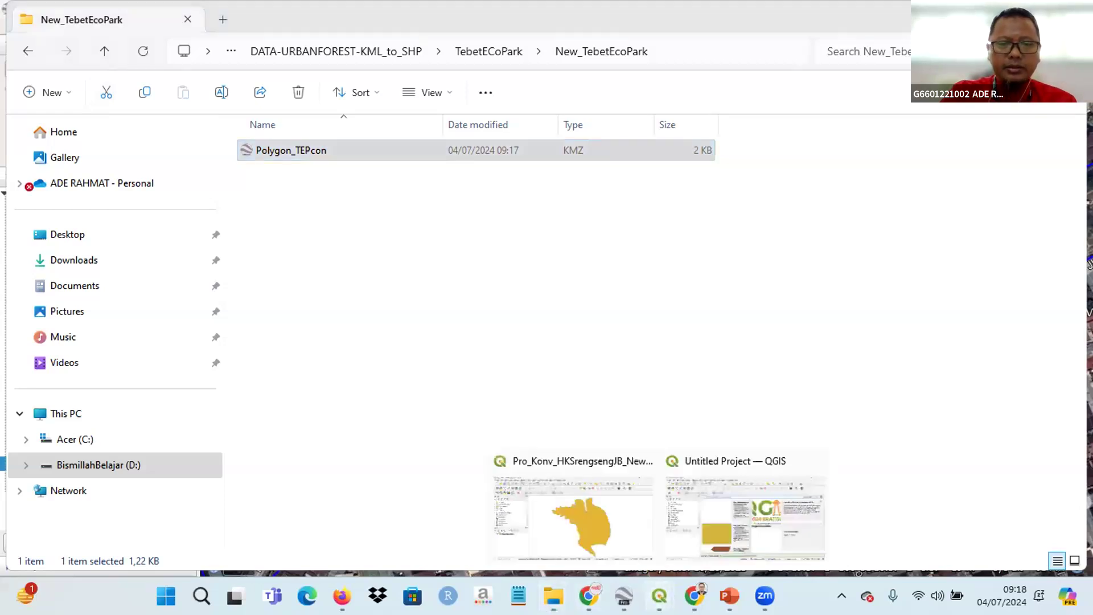
pyautogui.click(722, 507)
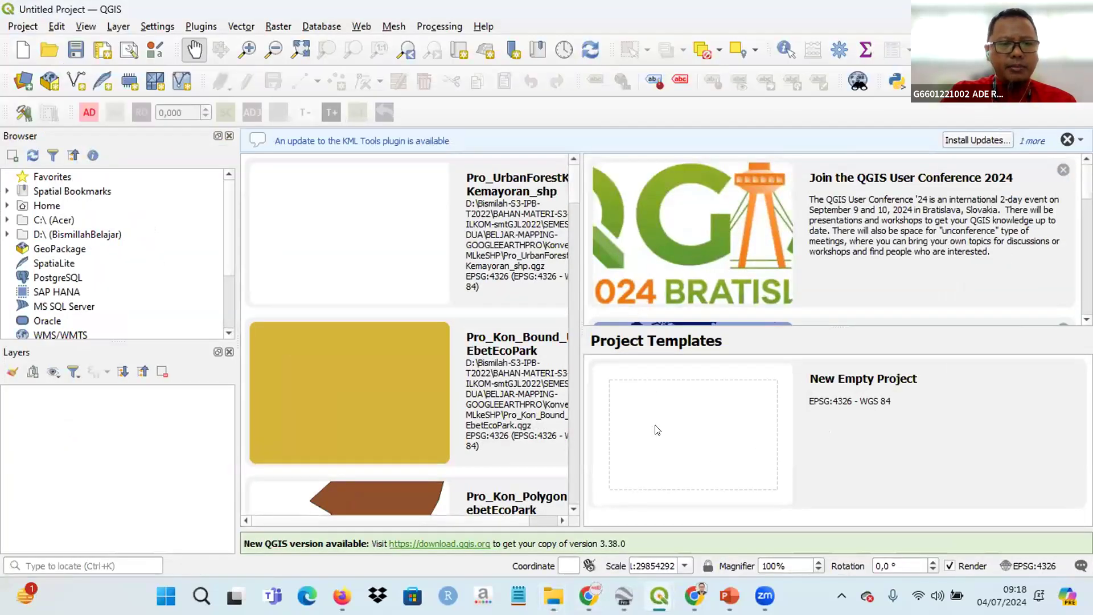
pyautogui.click(658, 430)
pyautogui.doubleClick(658, 430)
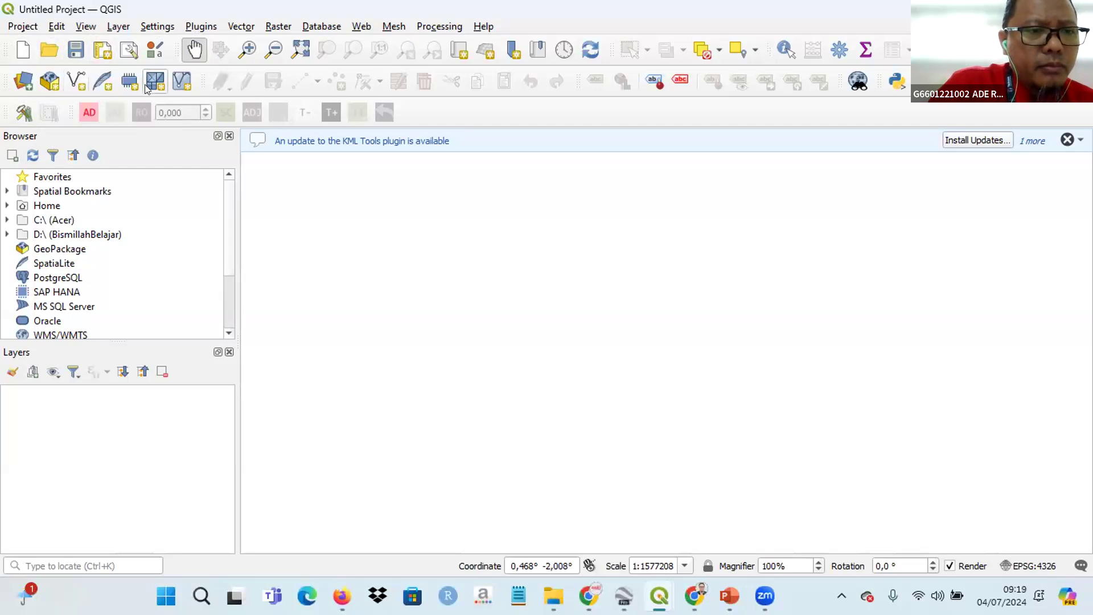
# - Find the installed KML Tools plugin by searching for "kml", enable it, and dismiss the plugin warning
pyautogui.click(201, 26)
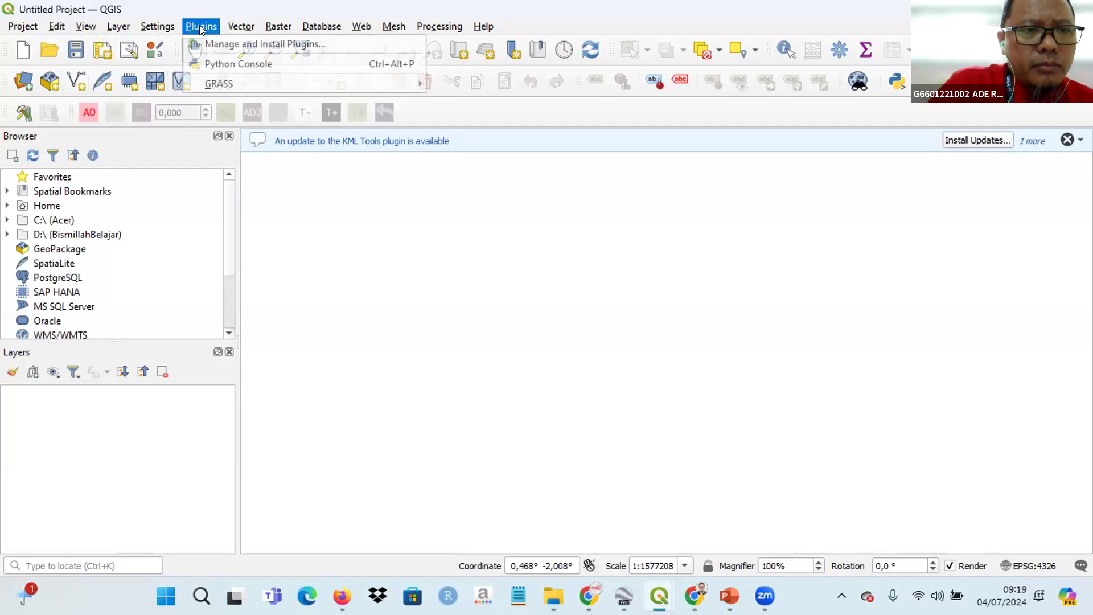
pyautogui.click(208, 37)
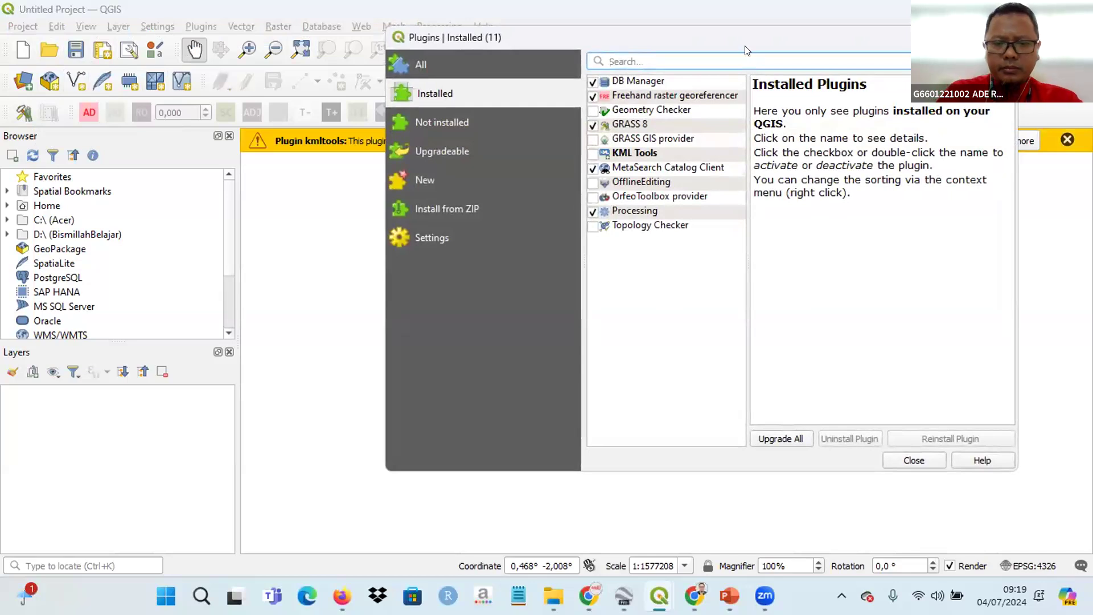
pyautogui.write('kml')
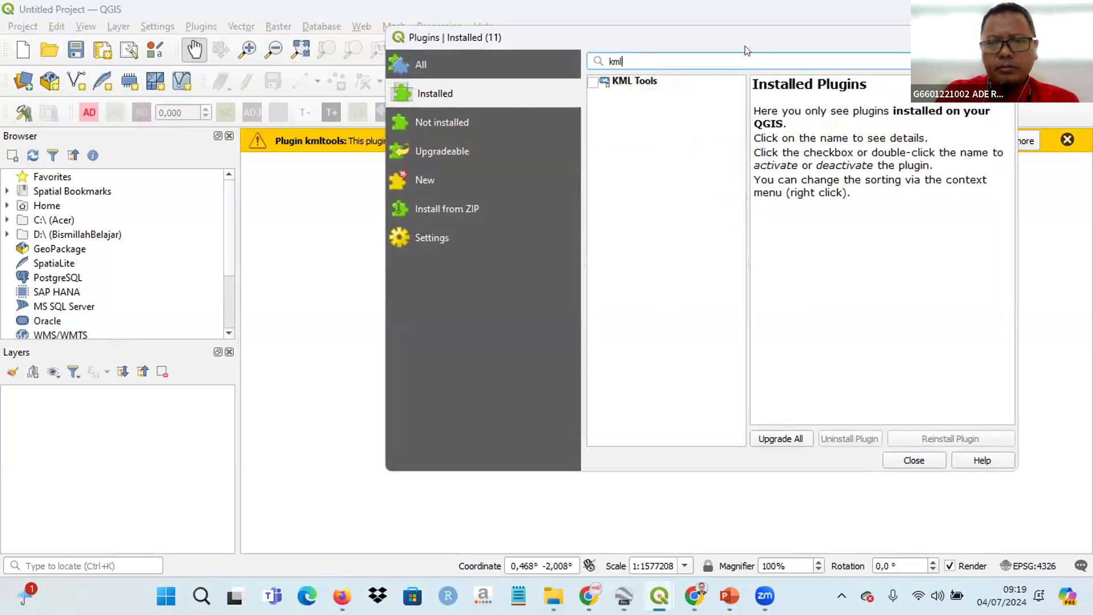
pyautogui.click(592, 83)
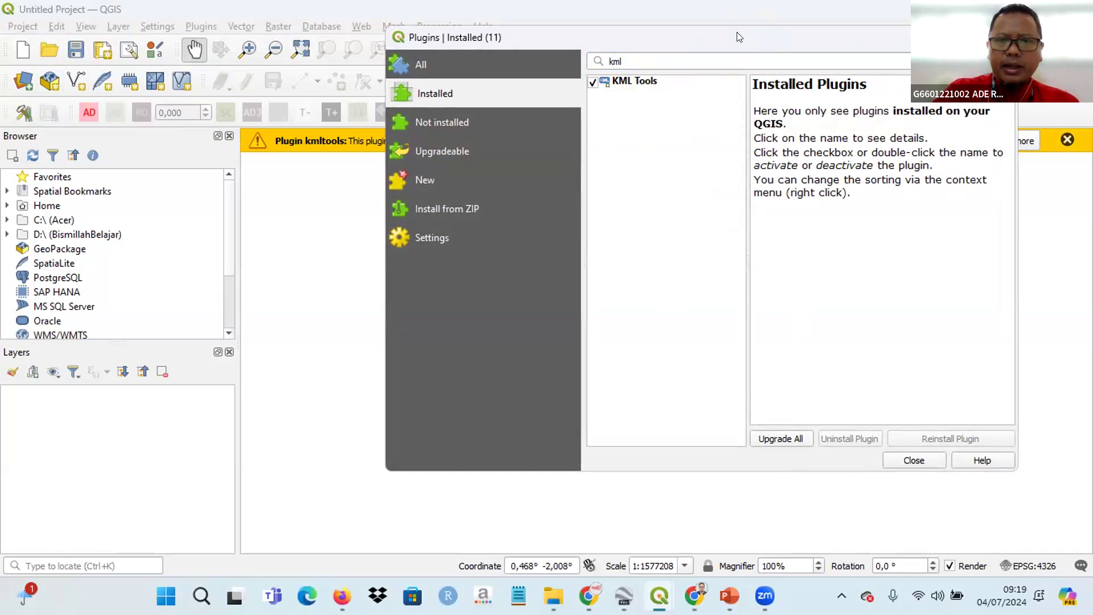
pyautogui.moveTo(733, 39); pyautogui.dragTo(633, 37)
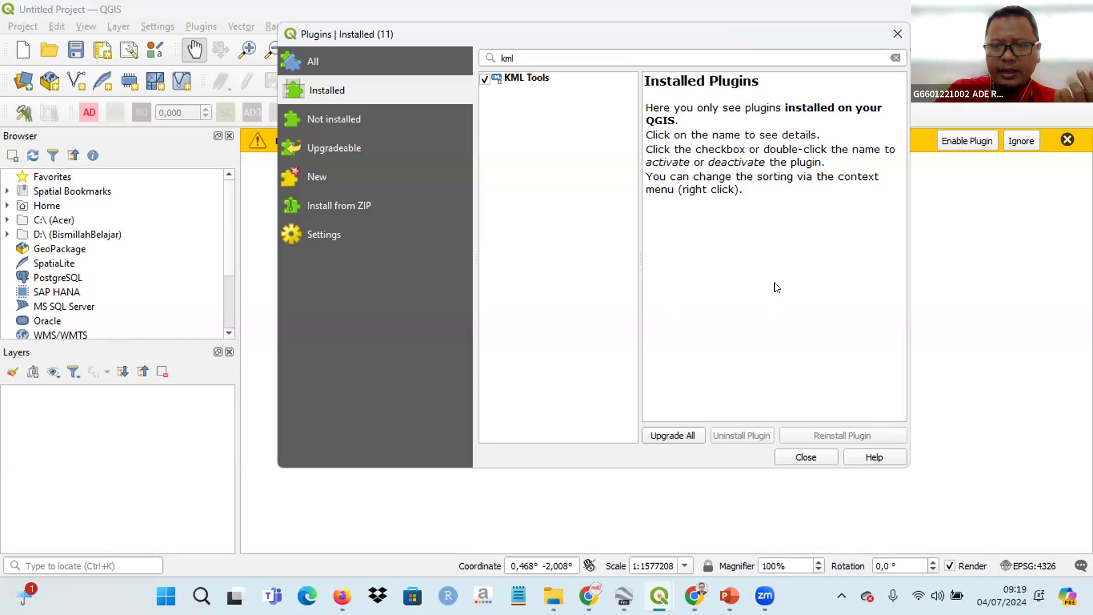
pyautogui.click(814, 459)
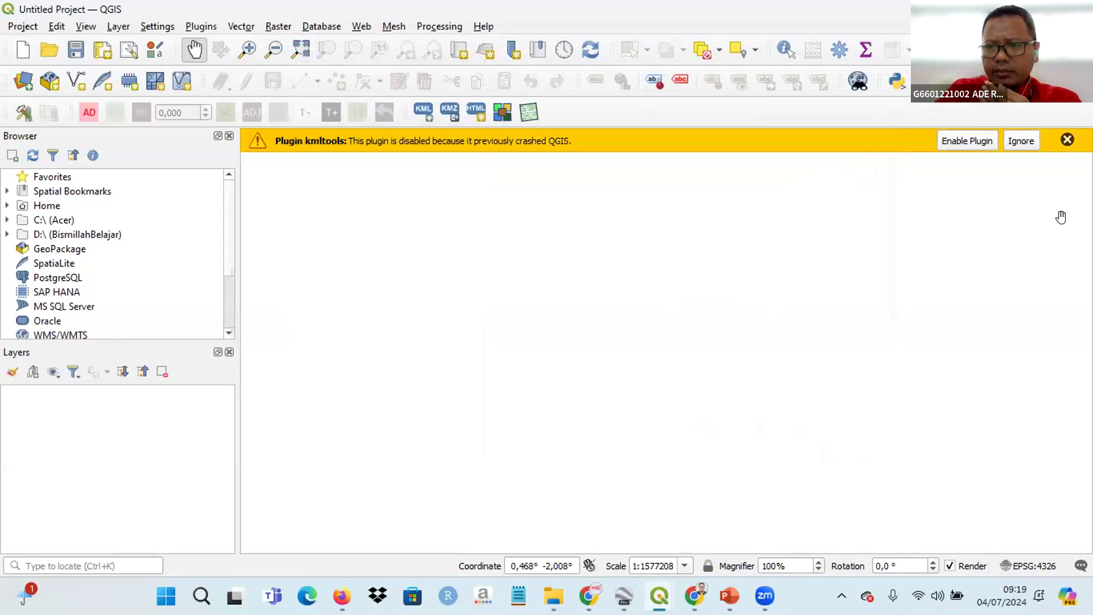
pyautogui.click(1063, 140)
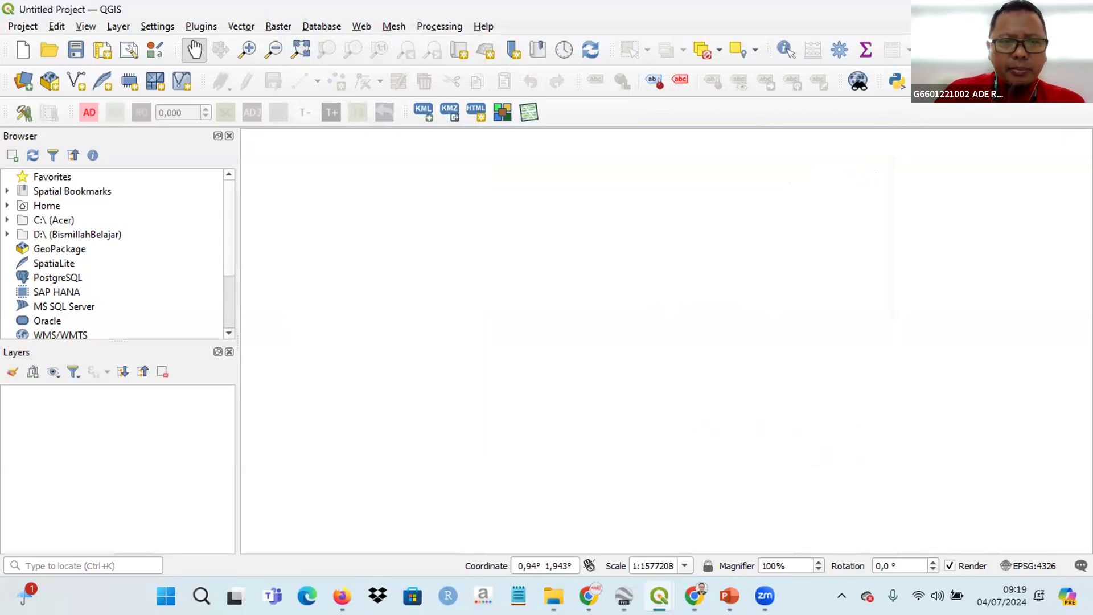
# - Start a KML/KMZ import and choose Polygon_TEPcon.kmz from TebetECoPark's New_TebetEcoPark folder as its input
pyautogui.click(422, 118)
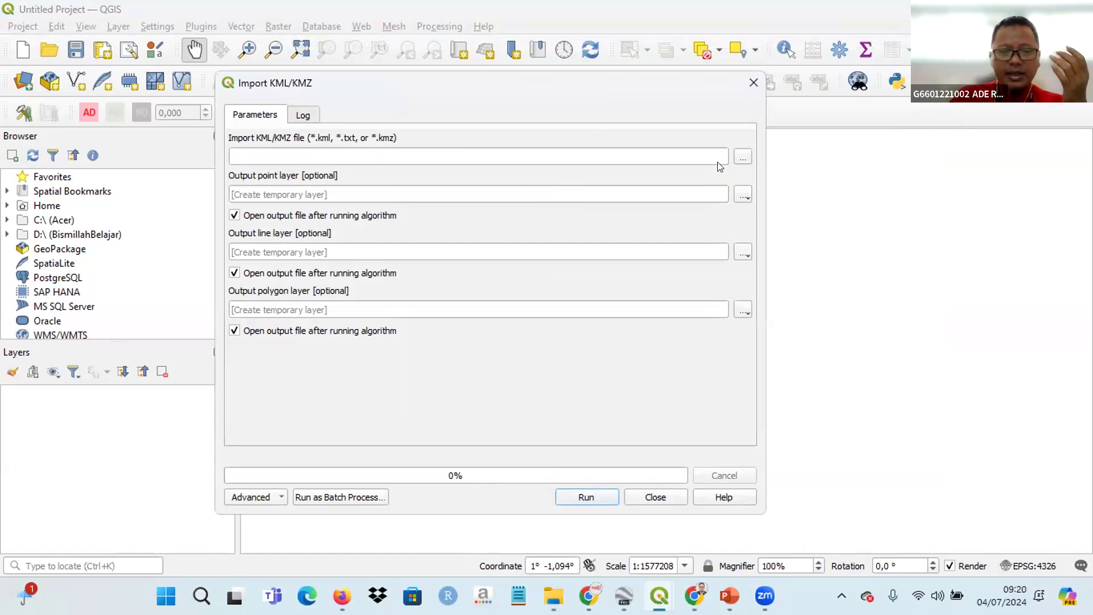
pyautogui.click(744, 159)
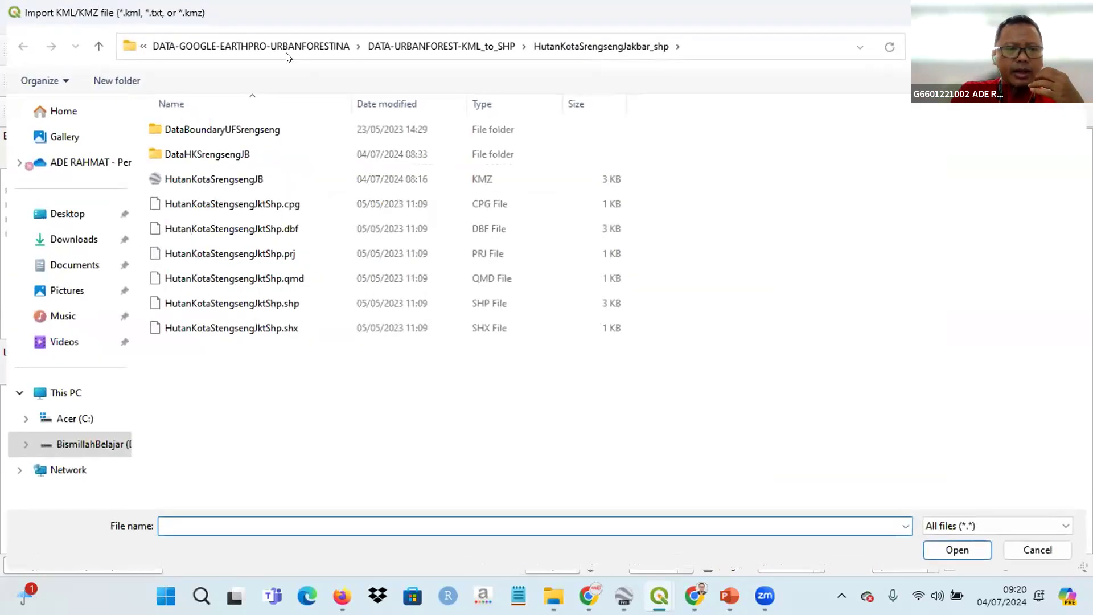
pyautogui.click(98, 46)
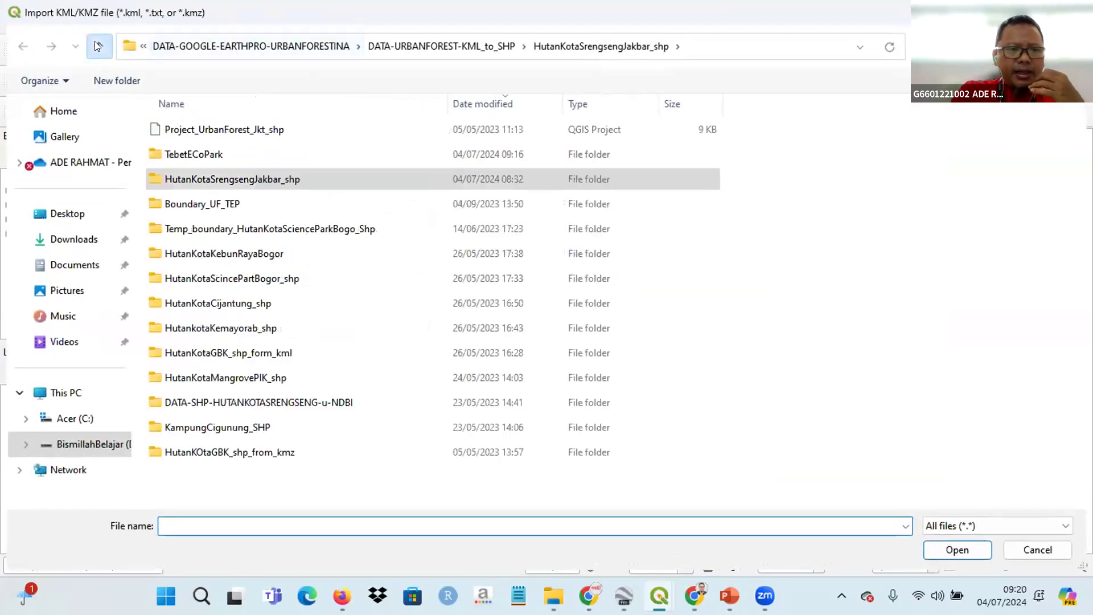
pyautogui.doubleClick(205, 154)
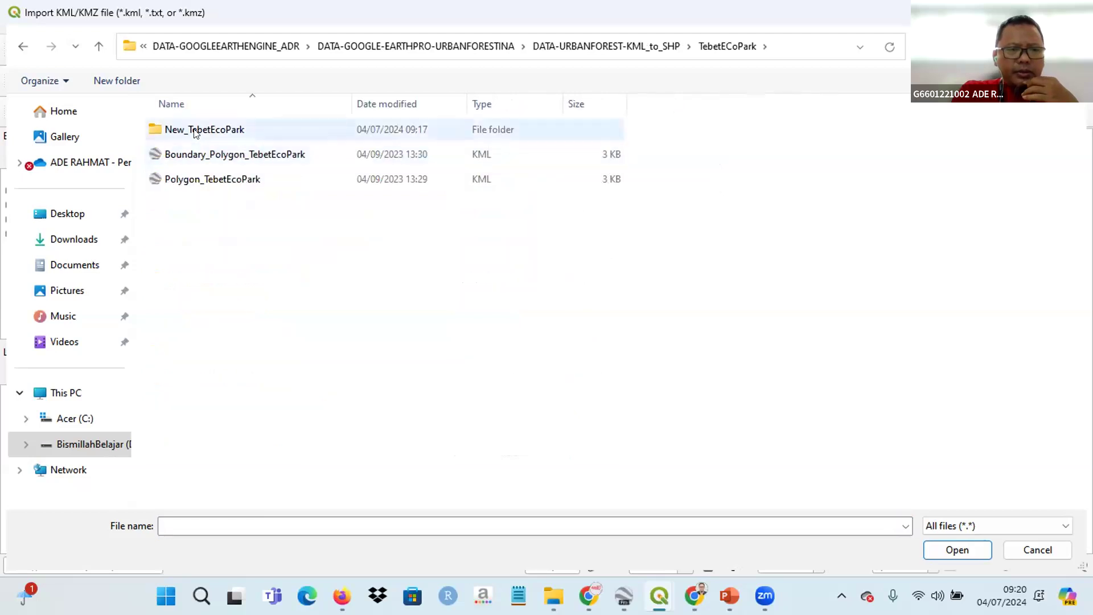
pyautogui.doubleClick(194, 130)
pyautogui.click(195, 131)
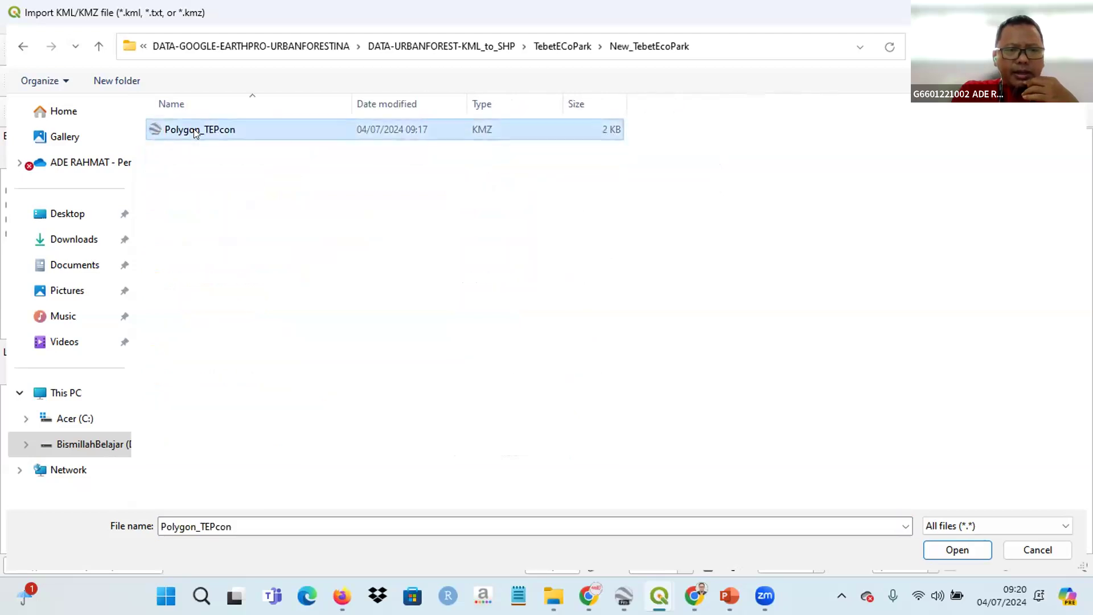
pyautogui.click(947, 551)
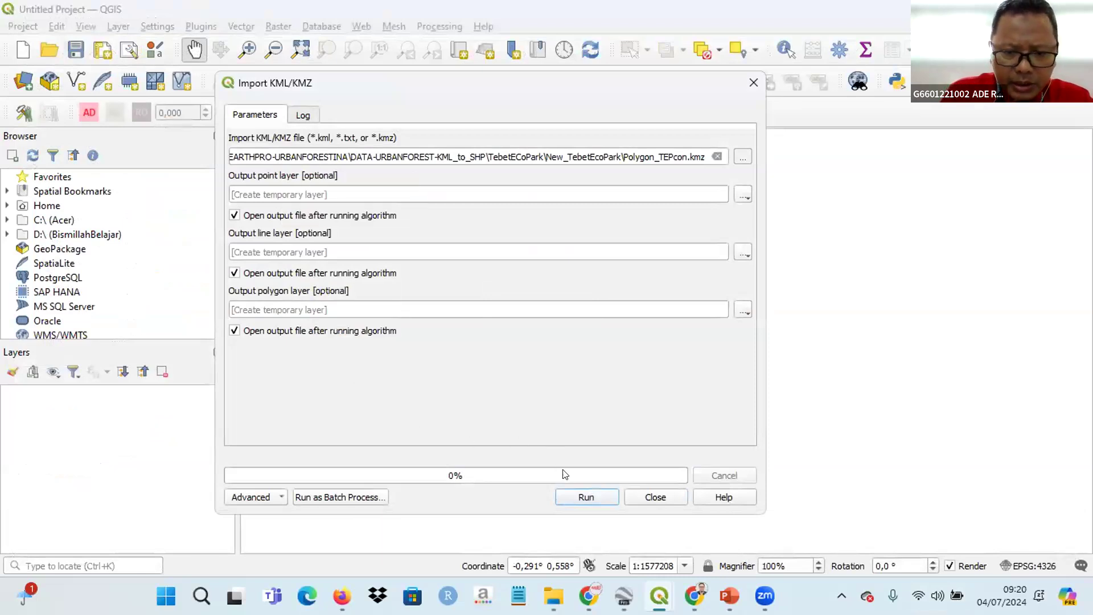
# - Run the KML/KMZ import with temporary output layers, close the import dialog, and inspect the park polygon on the map
pyautogui.click(574, 499)
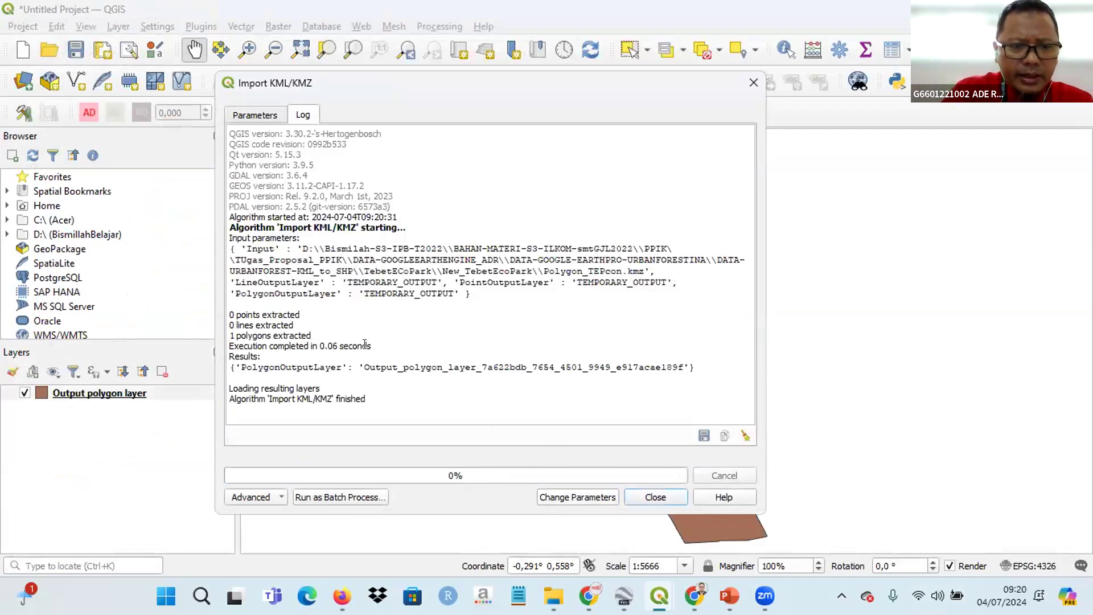
pyautogui.hotkey('ctrl', 'a')
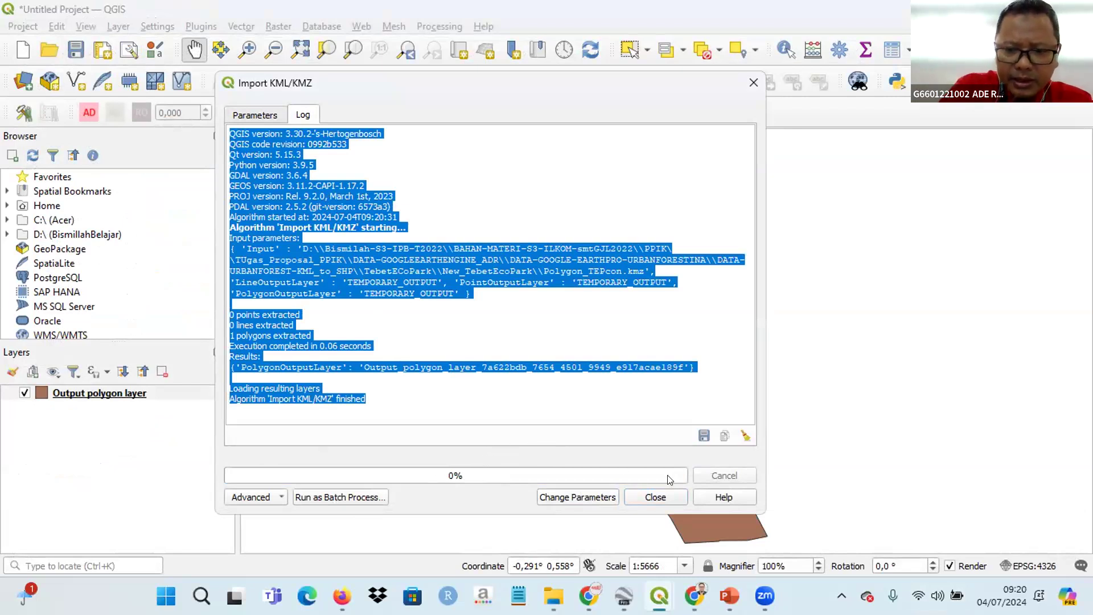
pyautogui.click(669, 499)
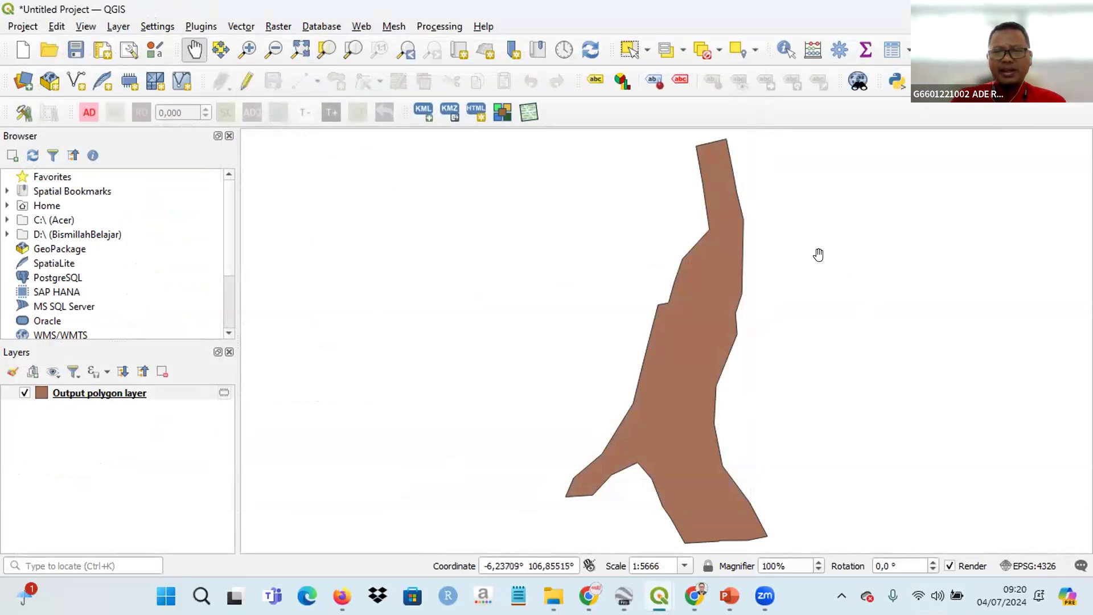
pyautogui.scroll(1, 782, 402)
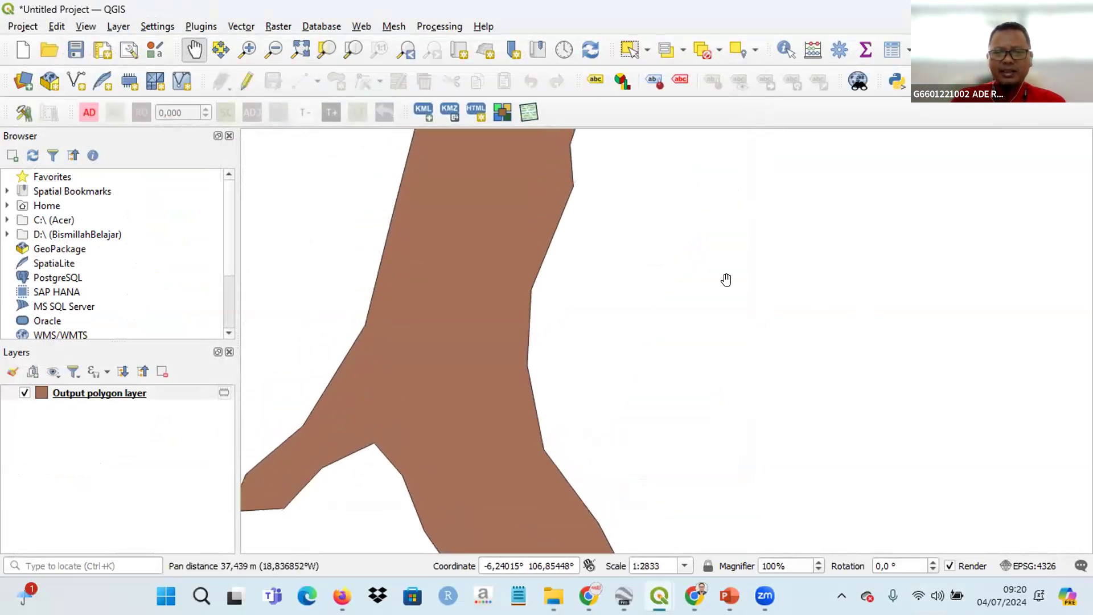
pyautogui.scroll(-2, 715, 263)
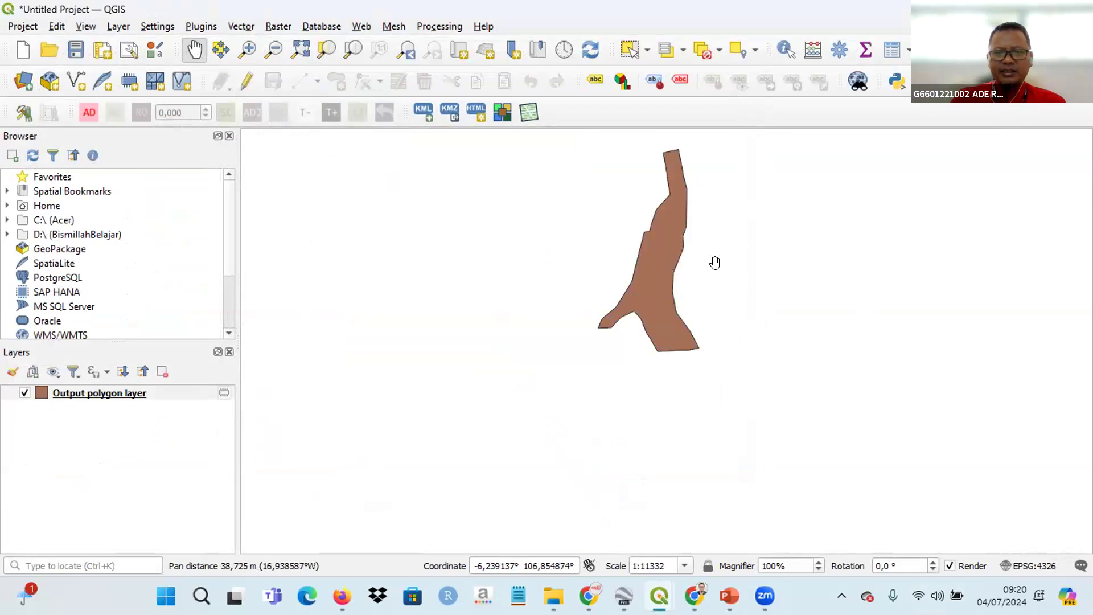
pyautogui.scroll(1, 715, 263)
pyautogui.scroll(1, 792, 230)
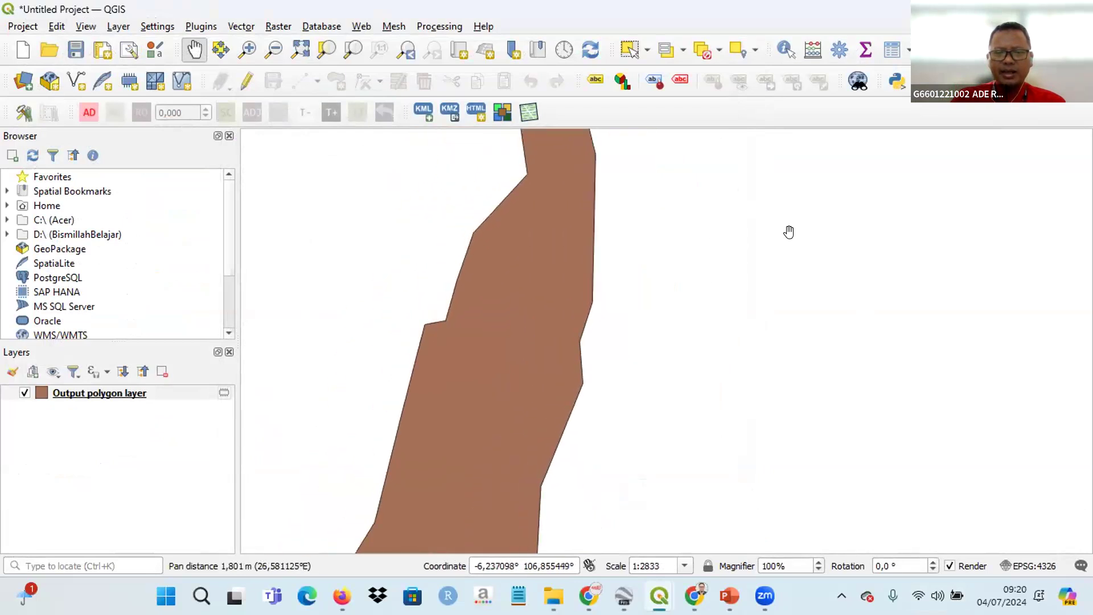
pyautogui.scroll(-2, 788, 232)
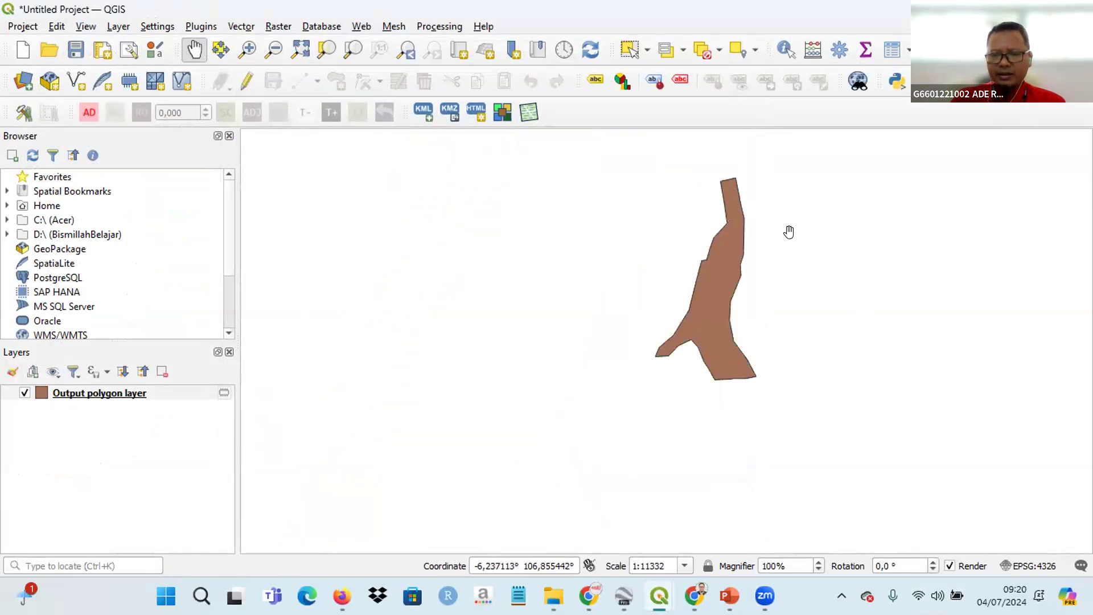
pyautogui.scroll(1, 789, 232)
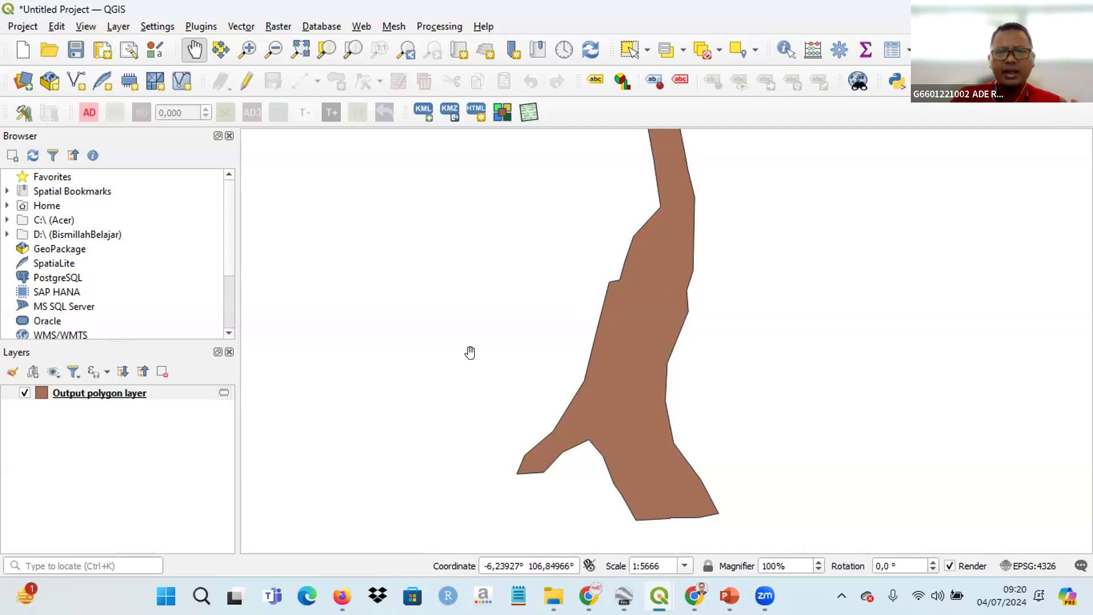
# - Start exporting the Output polygon layer's features with ESRI Shapefile as the format
pyautogui.scroll(-1, 470, 353)
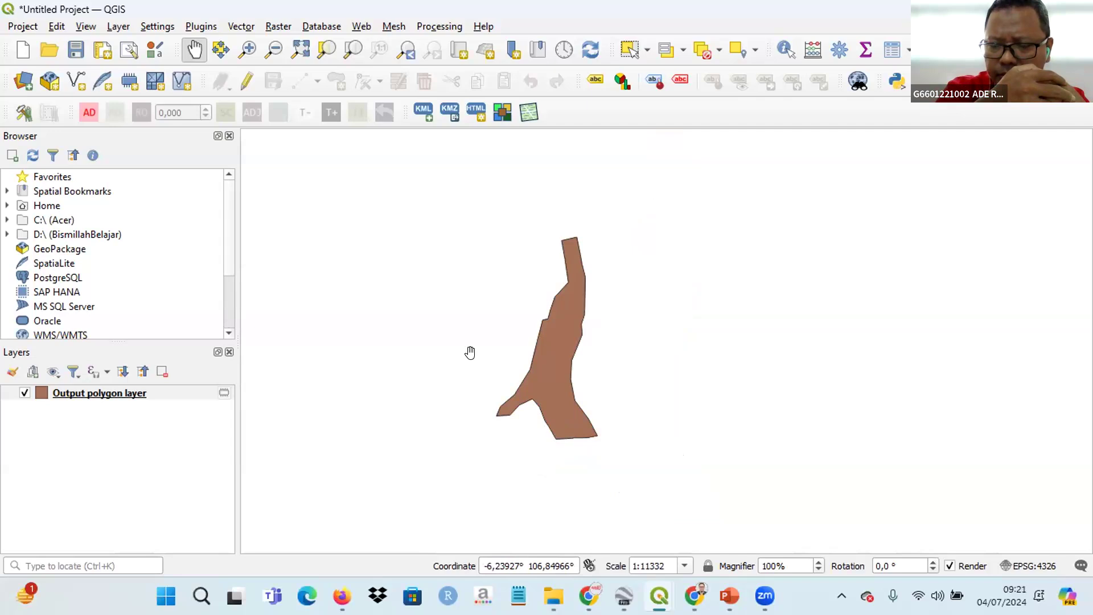
pyautogui.rightClick(78, 394)
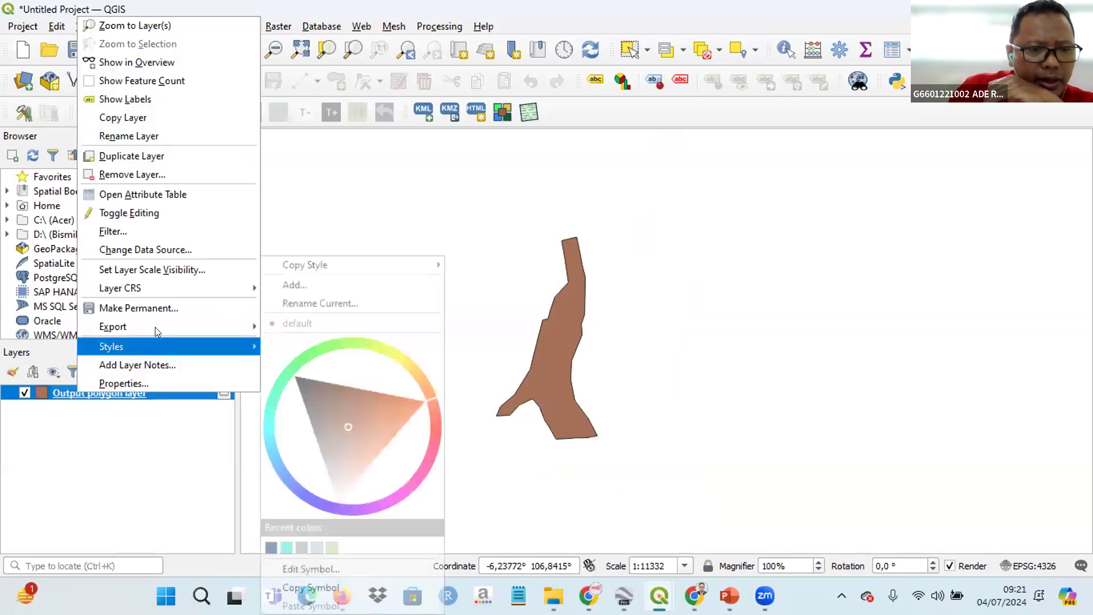
pyautogui.moveTo(155, 327)
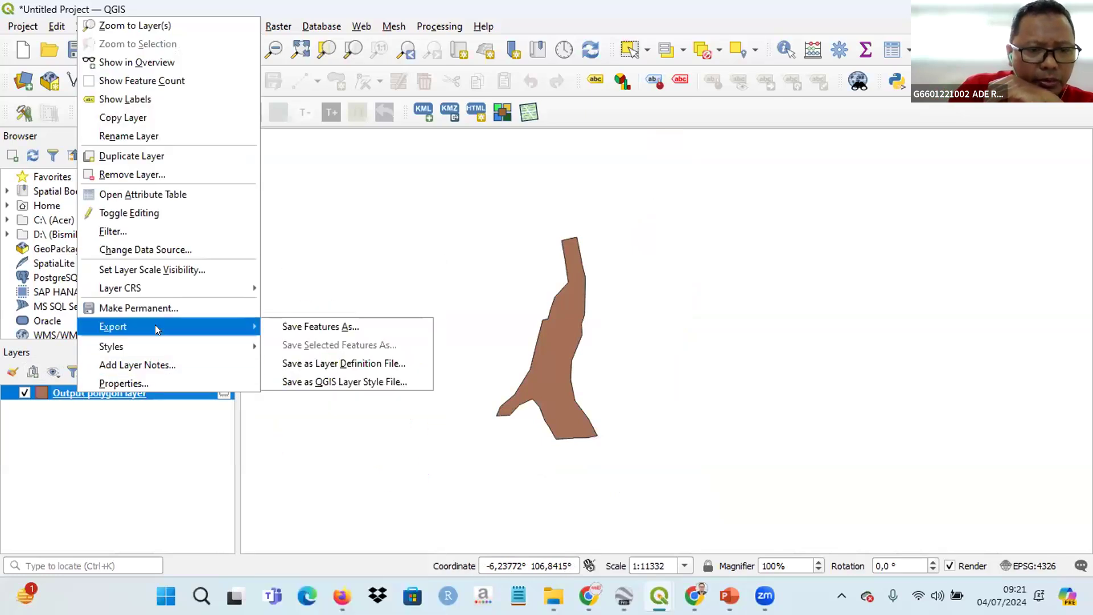
pyautogui.click(297, 328)
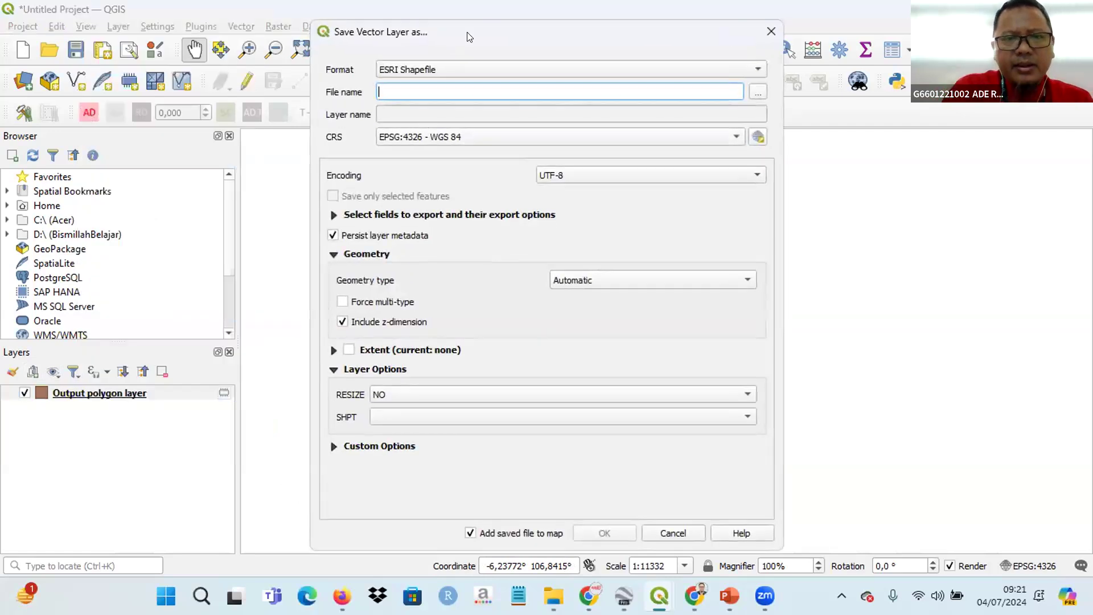
pyautogui.moveTo(470, 36); pyautogui.dragTo(394, 88)
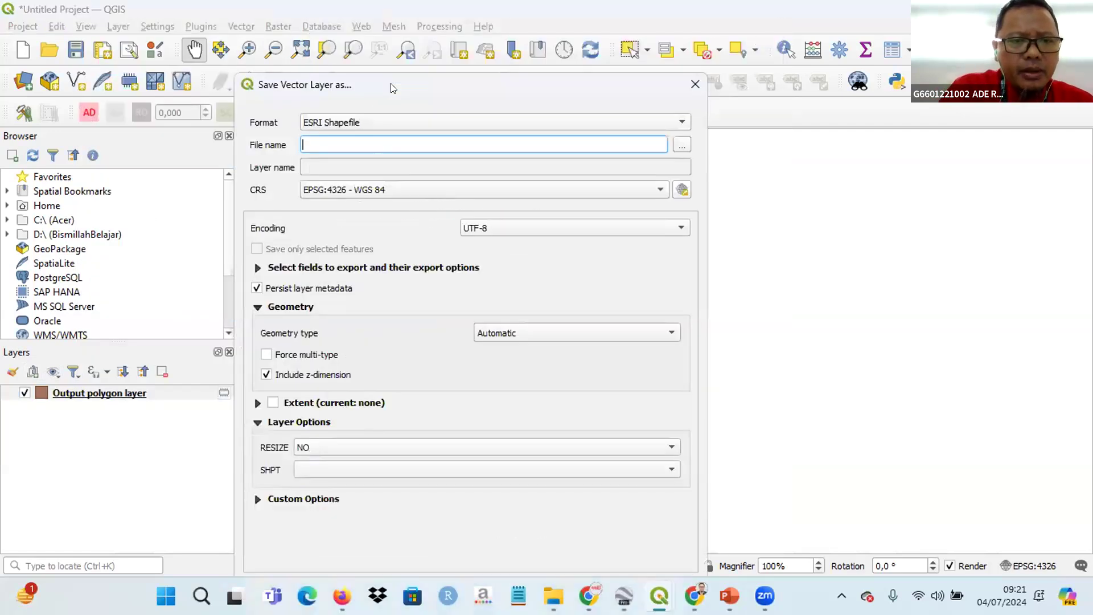
pyautogui.click(401, 128)
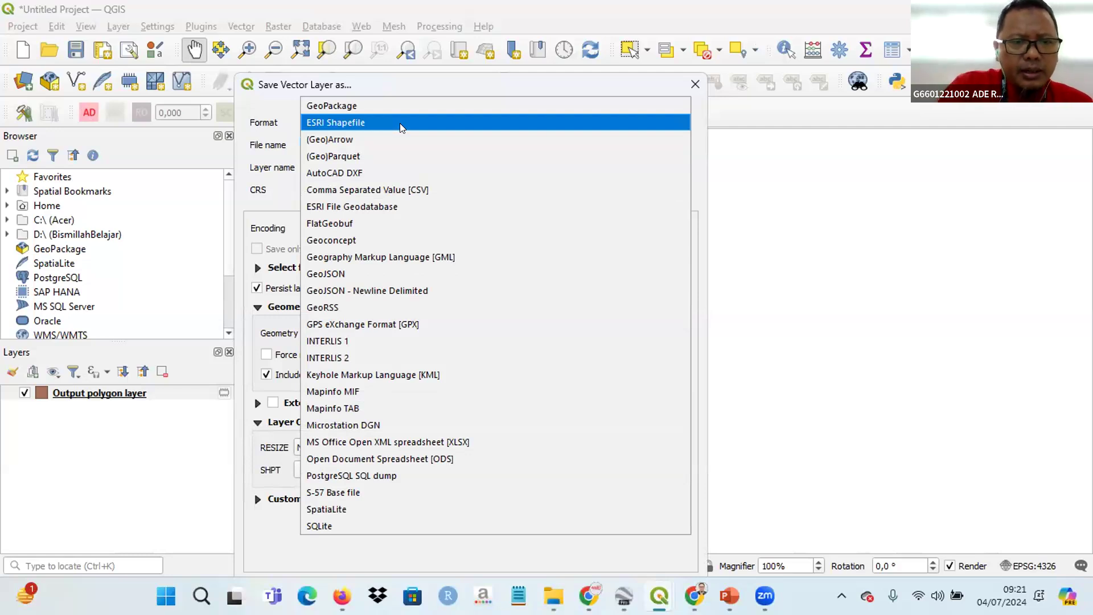
pyautogui.click(399, 123)
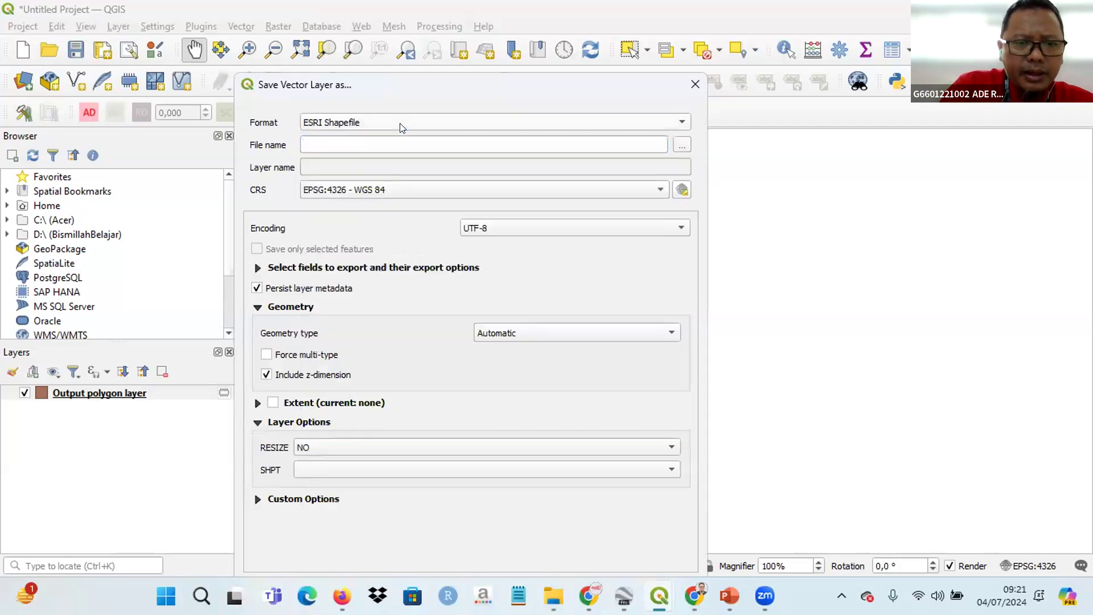
# - Set the export destination to a shapefile named TebetEPcon in TebetECoPark's New_TebetEcoPark folder
pyautogui.click(402, 147)
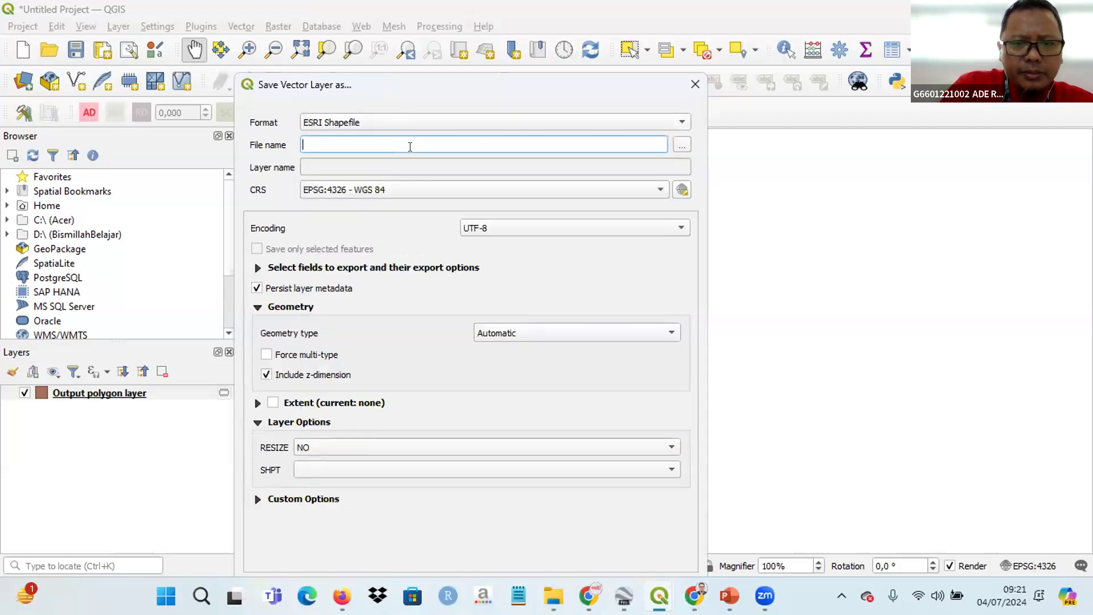
pyautogui.click(681, 147)
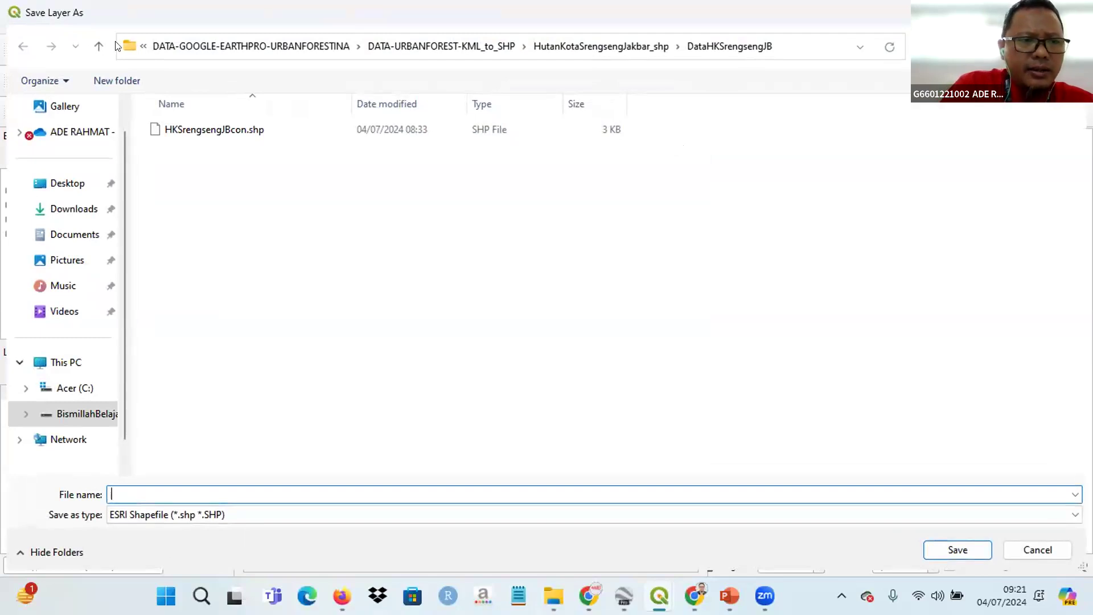
pyautogui.click(96, 46)
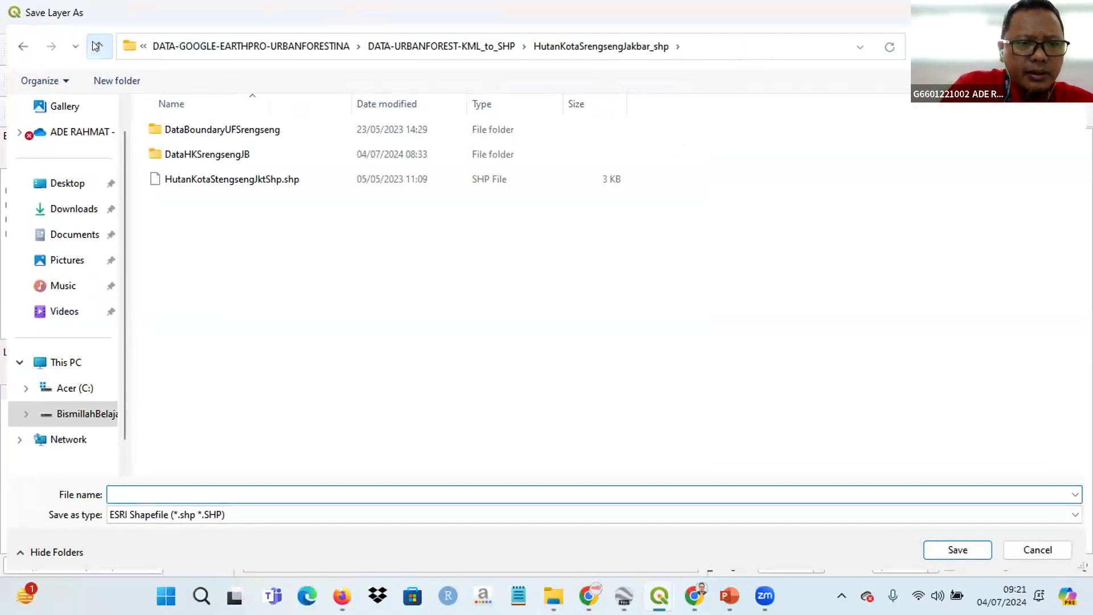
pyautogui.click(96, 45)
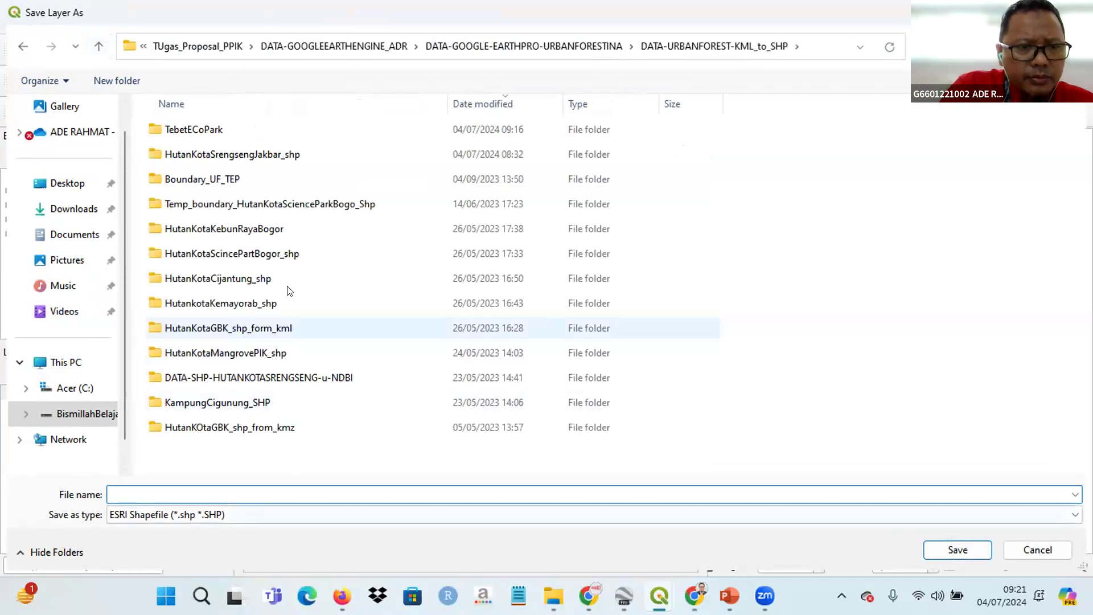
pyautogui.click(199, 131)
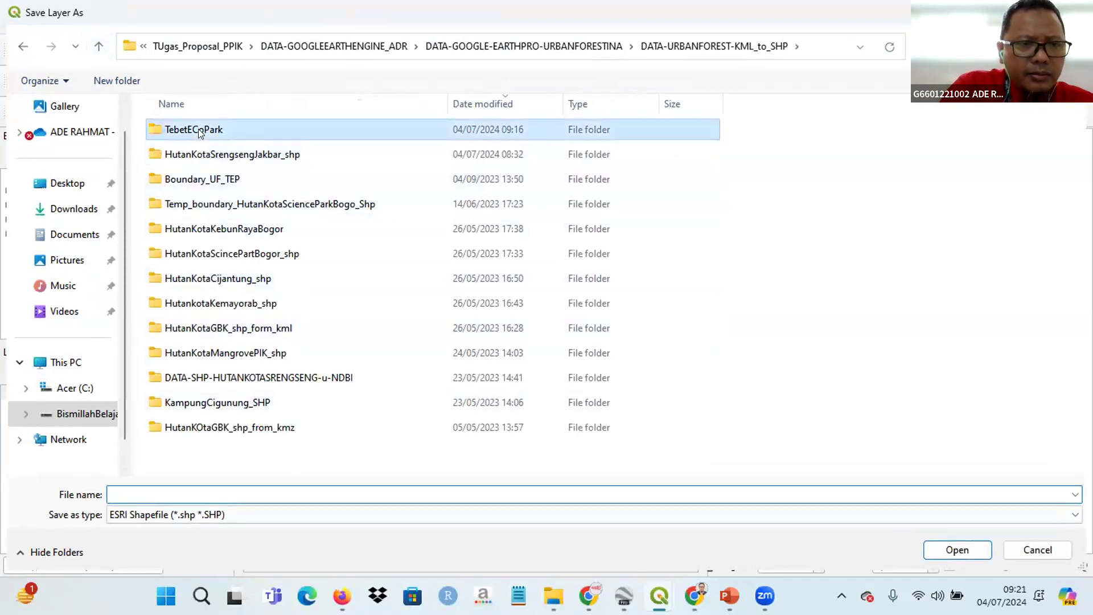
pyautogui.doubleClick(198, 128)
pyautogui.doubleClick(196, 129)
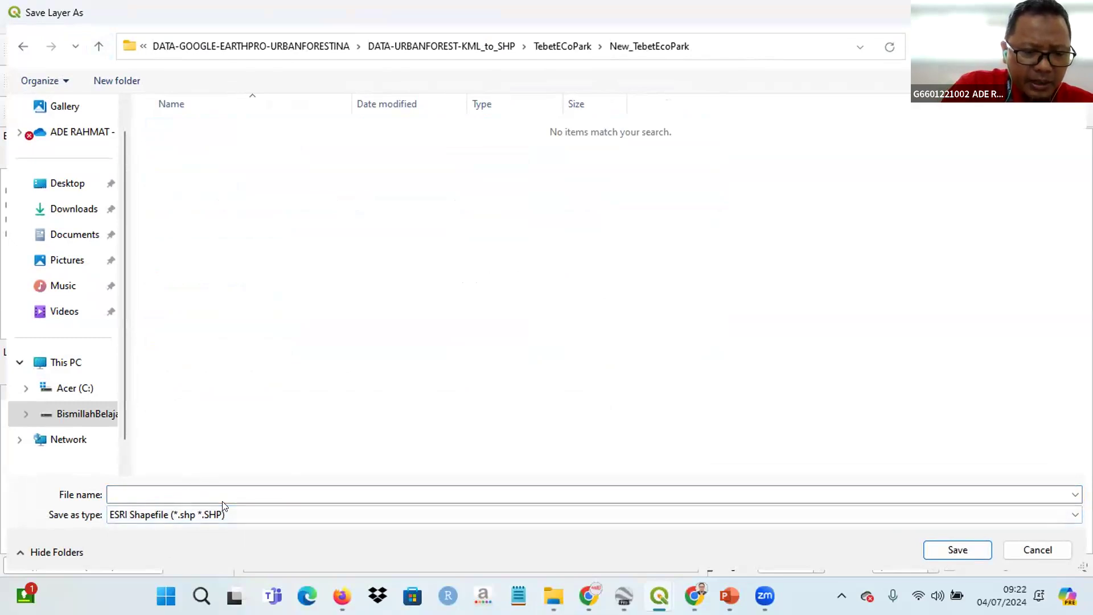
pyautogui.click(223, 486)
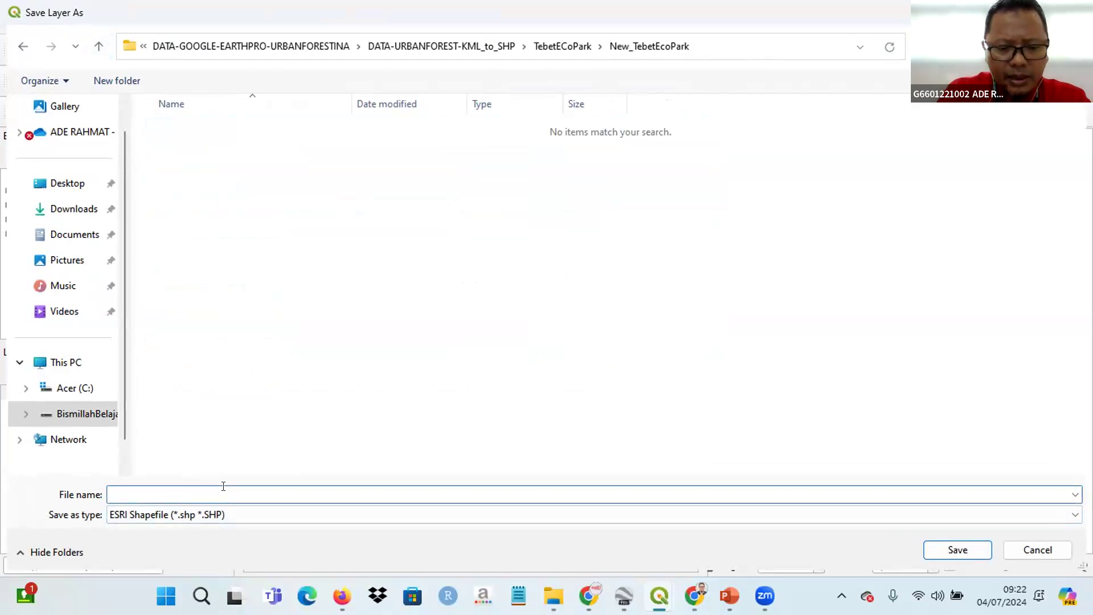
pyautogui.write('Te')
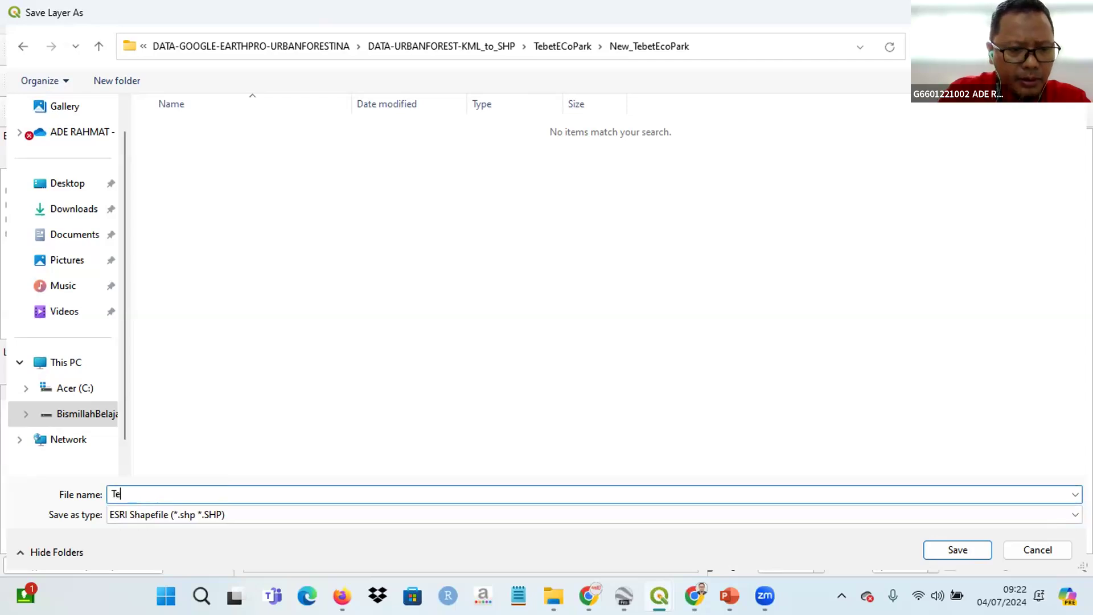
pyautogui.write('betEP')
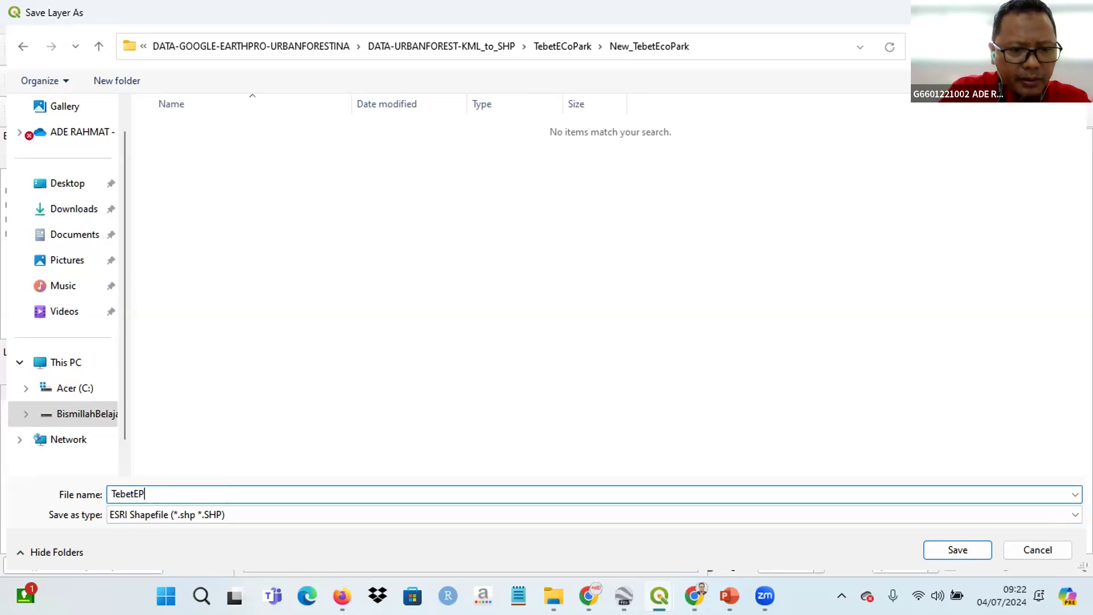
pyautogui.press('BackSpace')
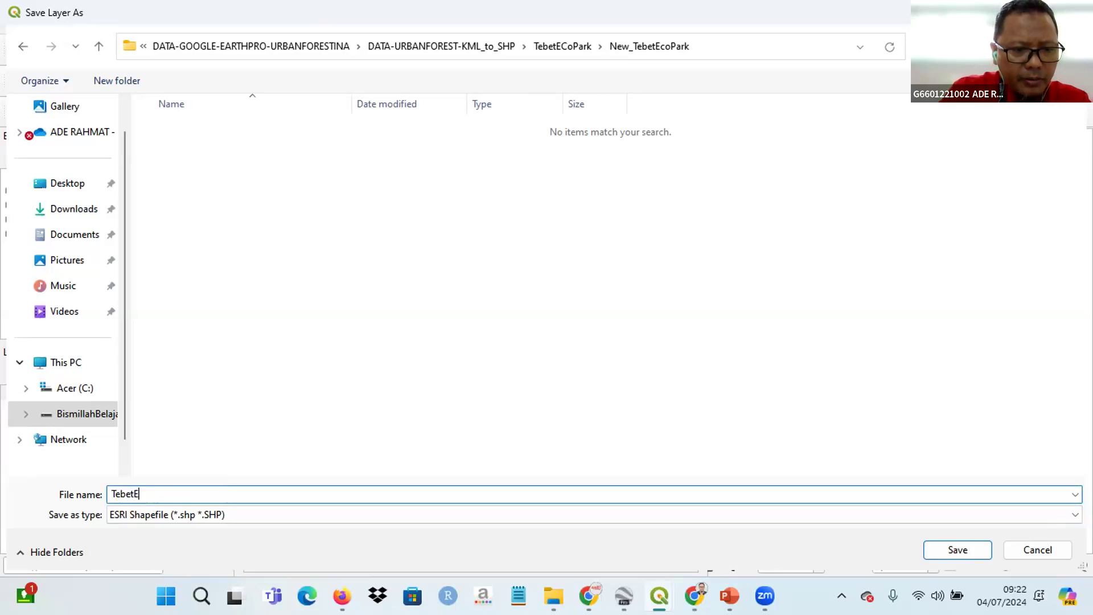
pyautogui.write('Pco')
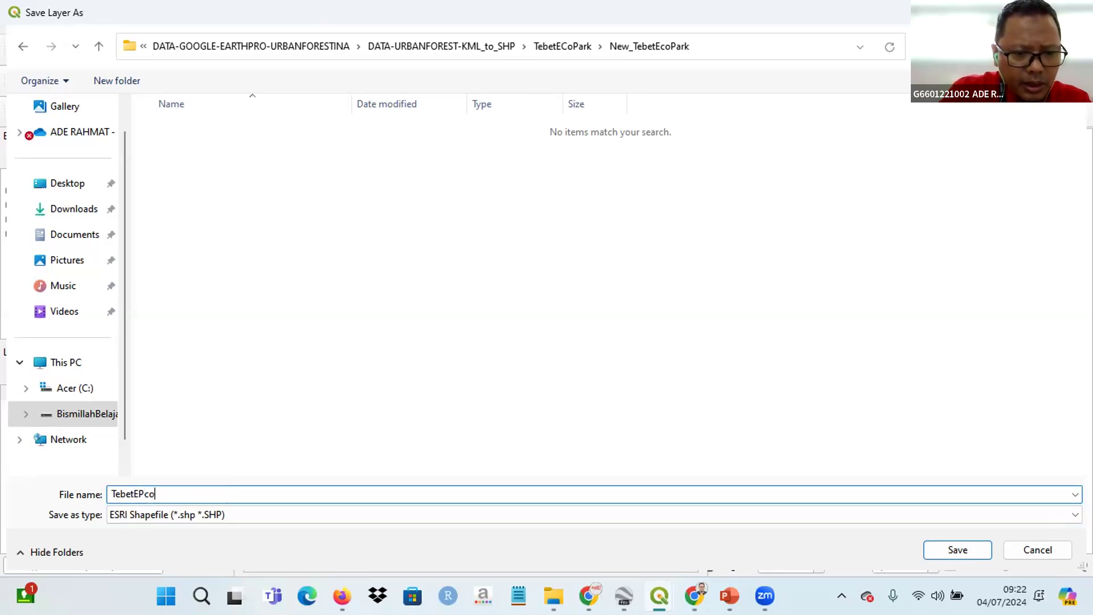
pyautogui.write('n')
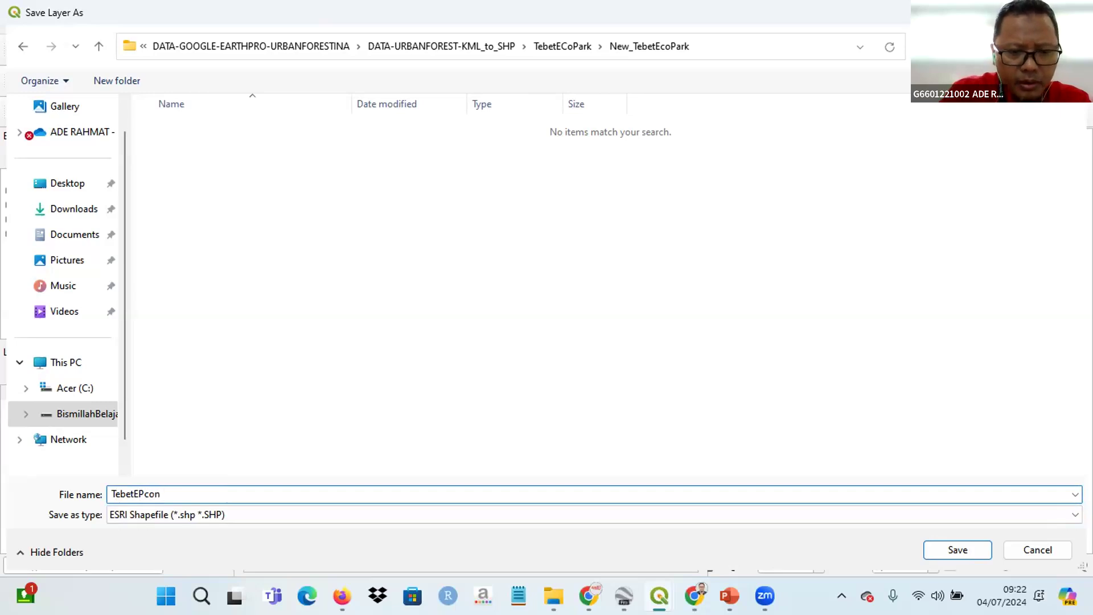
pyautogui.click(968, 550)
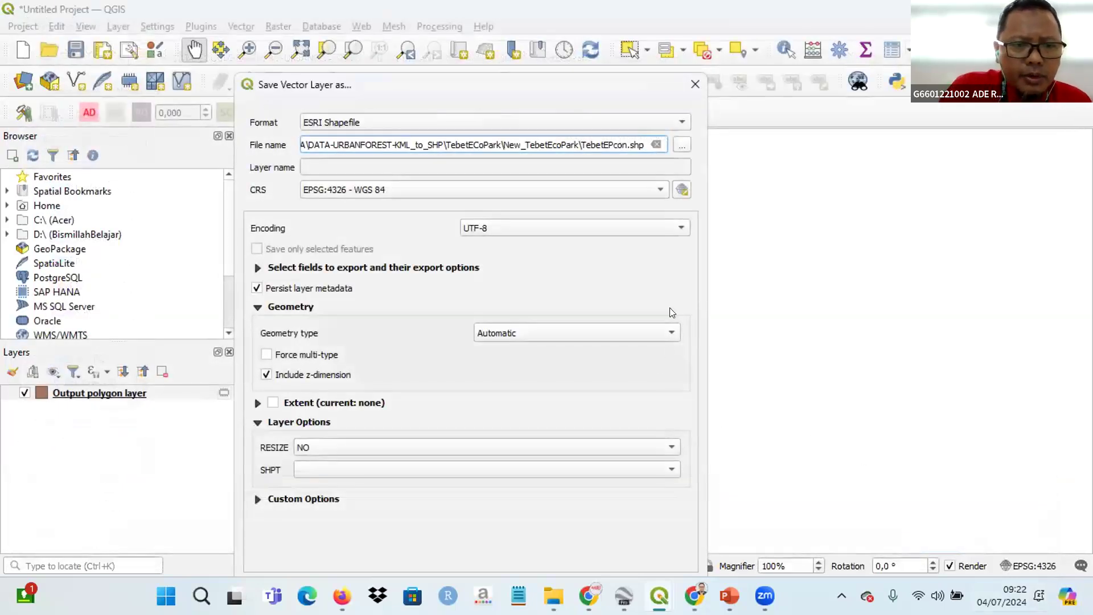
# - Try to export the shapefile in EPSG:4326 - WGS 84 with the geometry type set to Point, and close the resulting dialog
pyautogui.click(429, 189)
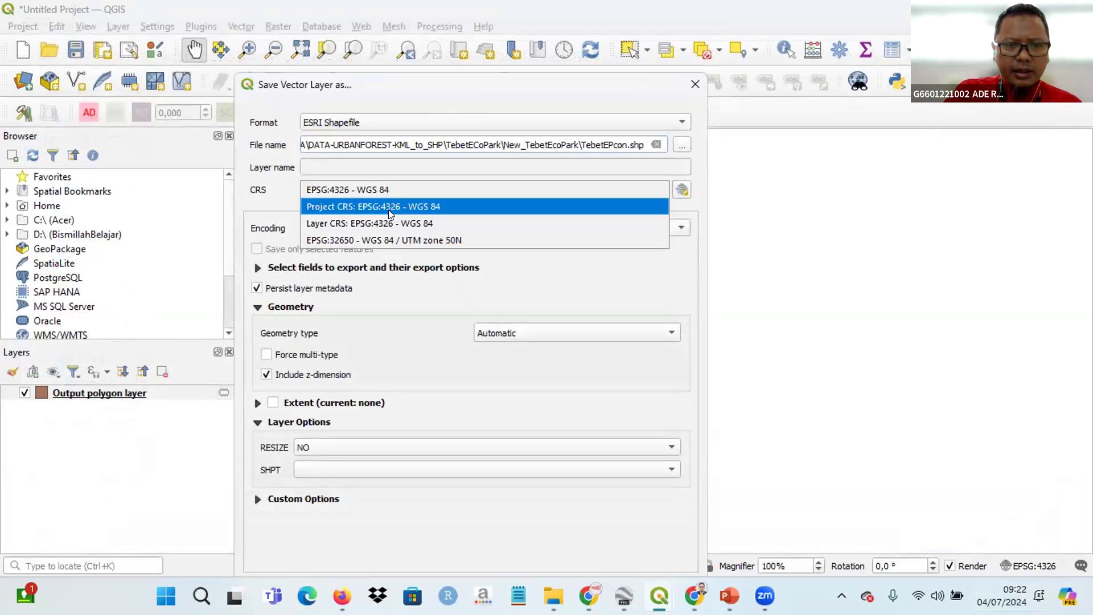
pyautogui.click(494, 196)
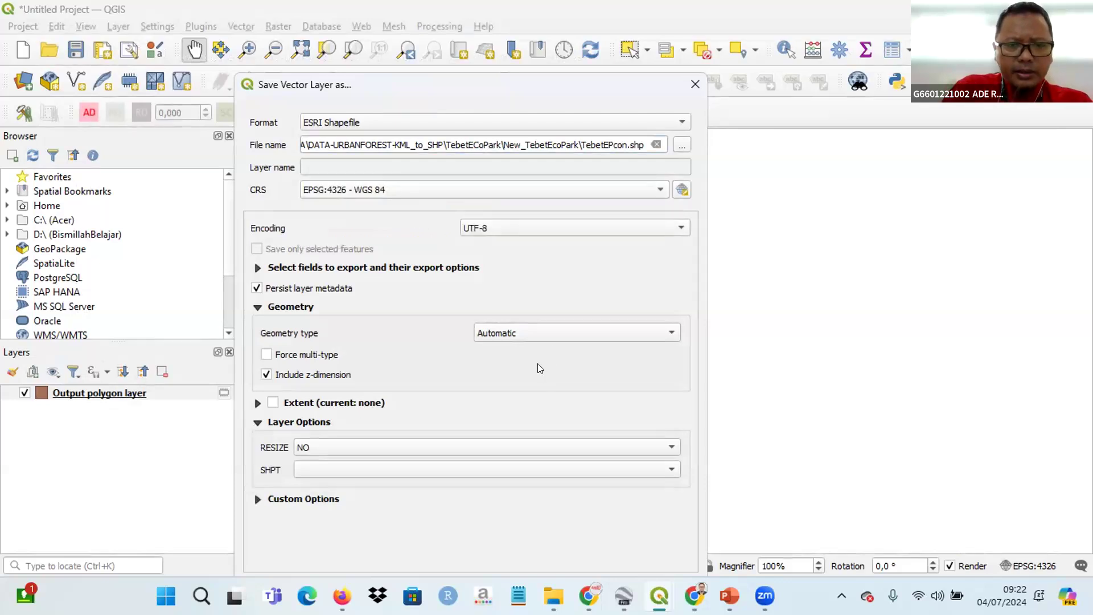
pyautogui.scroll(-3, 494, 339)
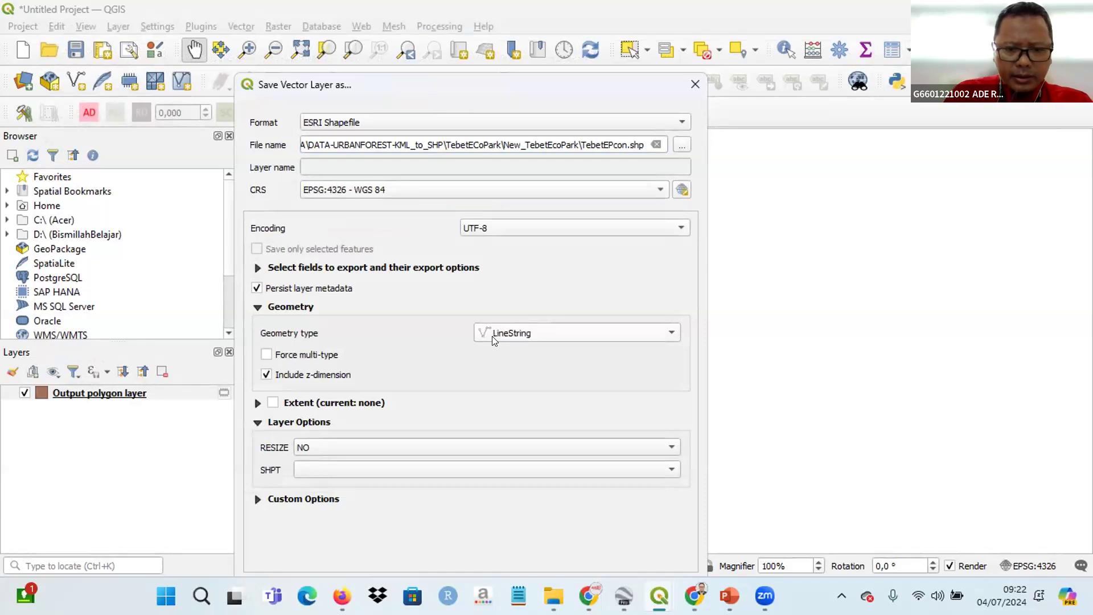
pyautogui.scroll(1, 492, 336)
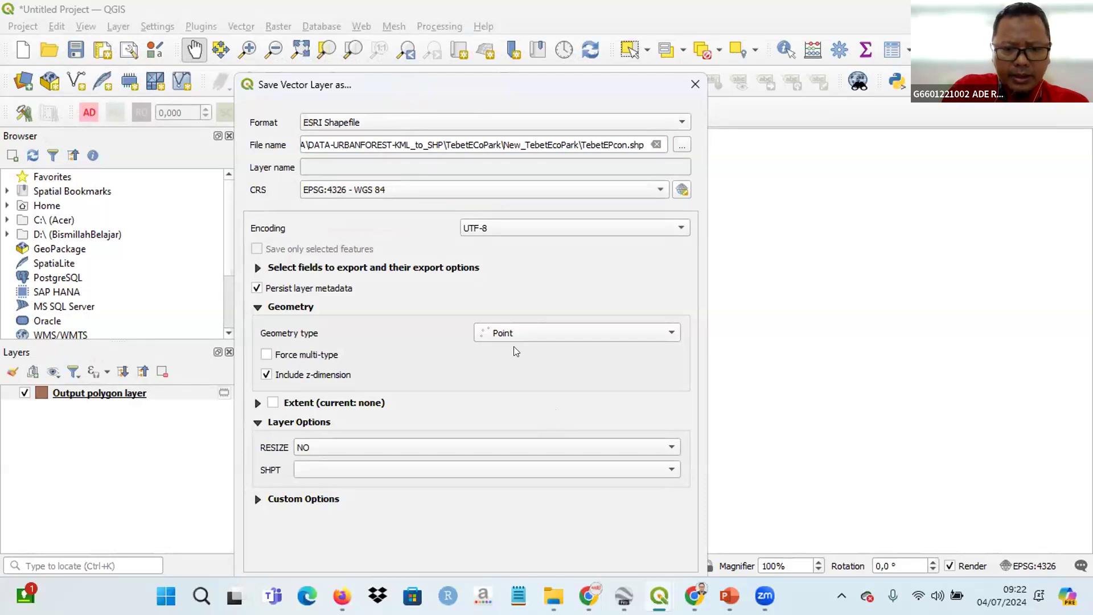
pyautogui.click(518, 514)
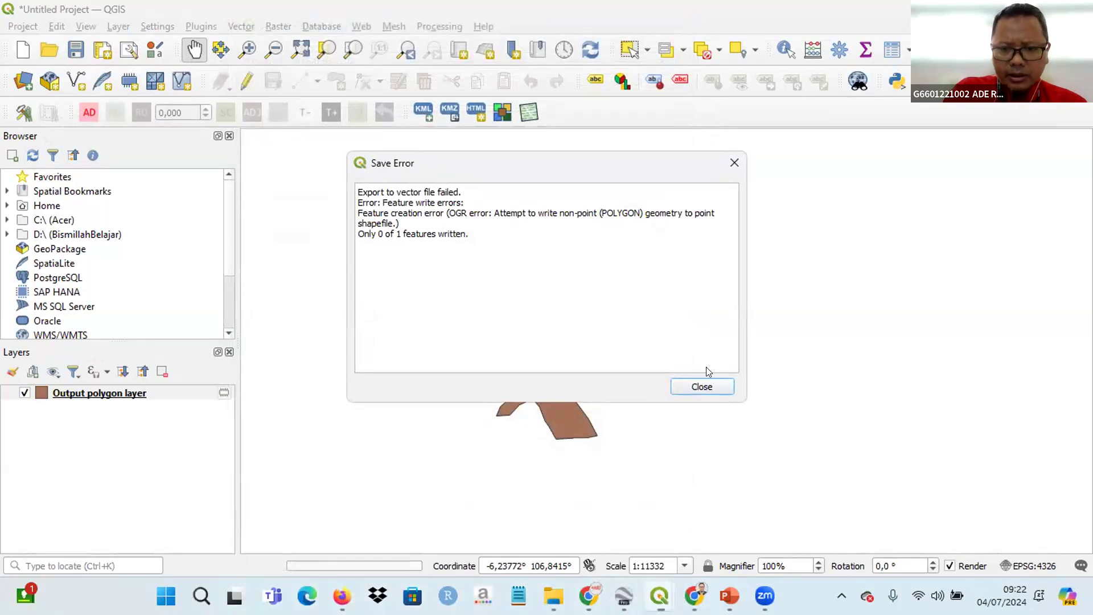
pyautogui.click(702, 386)
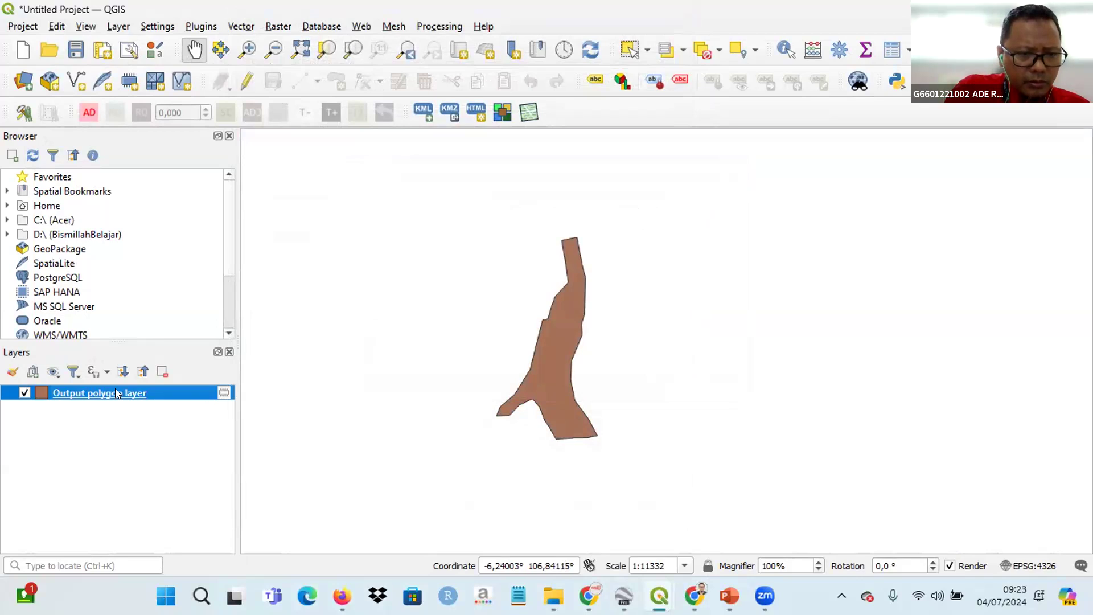
# - Start another shapefile export of the Output polygon layer and pick TebetEPcon.shp in the New_TebetEcoPark folder as the starting file name
pyautogui.rightClick(115, 393)
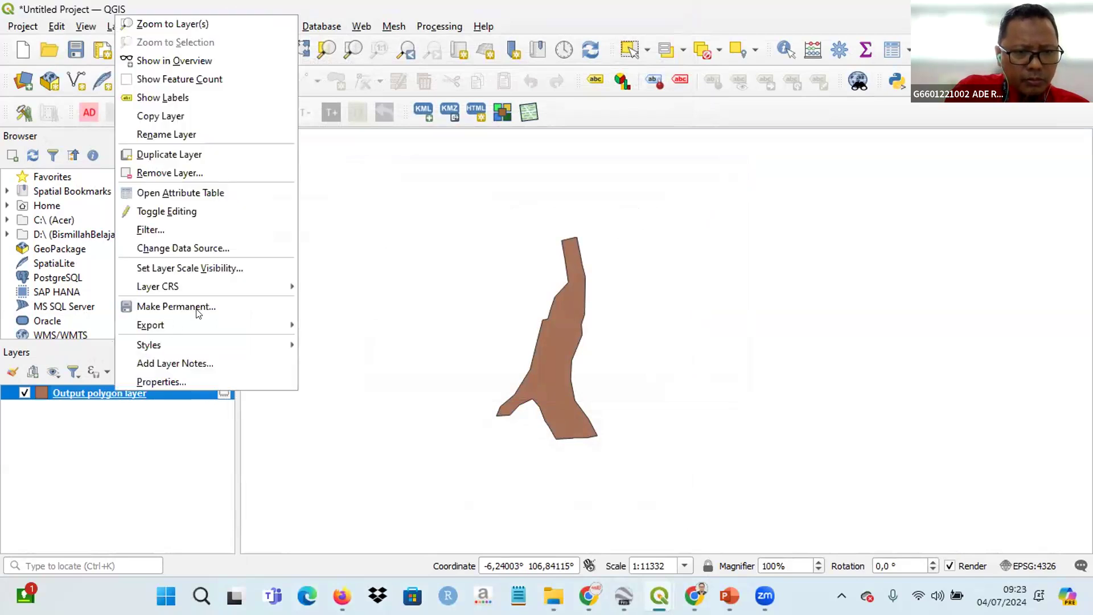
pyautogui.moveTo(200, 323)
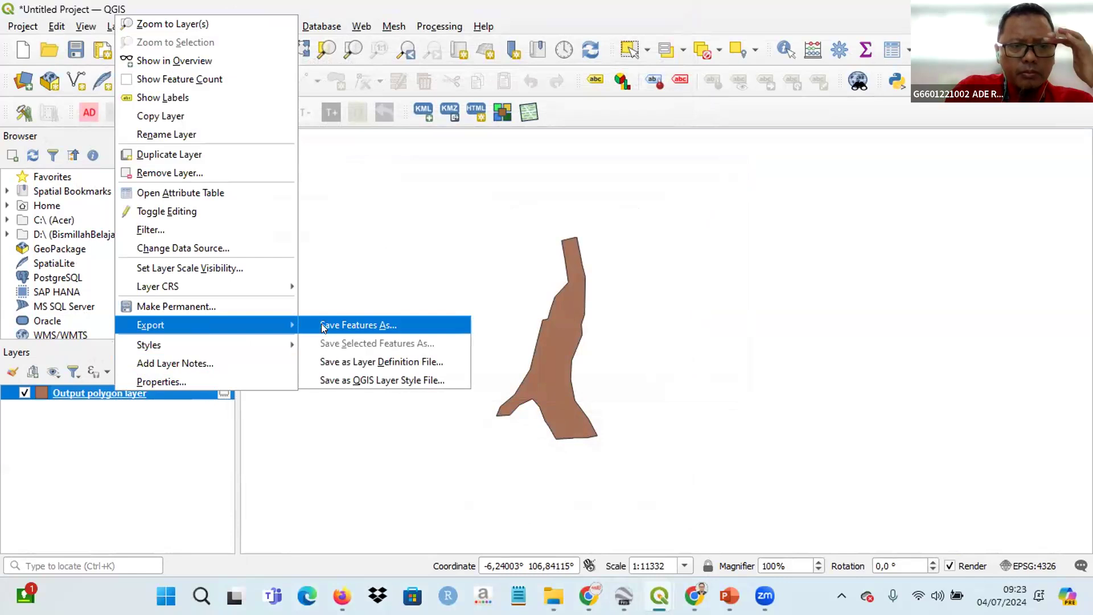
pyautogui.click(322, 325)
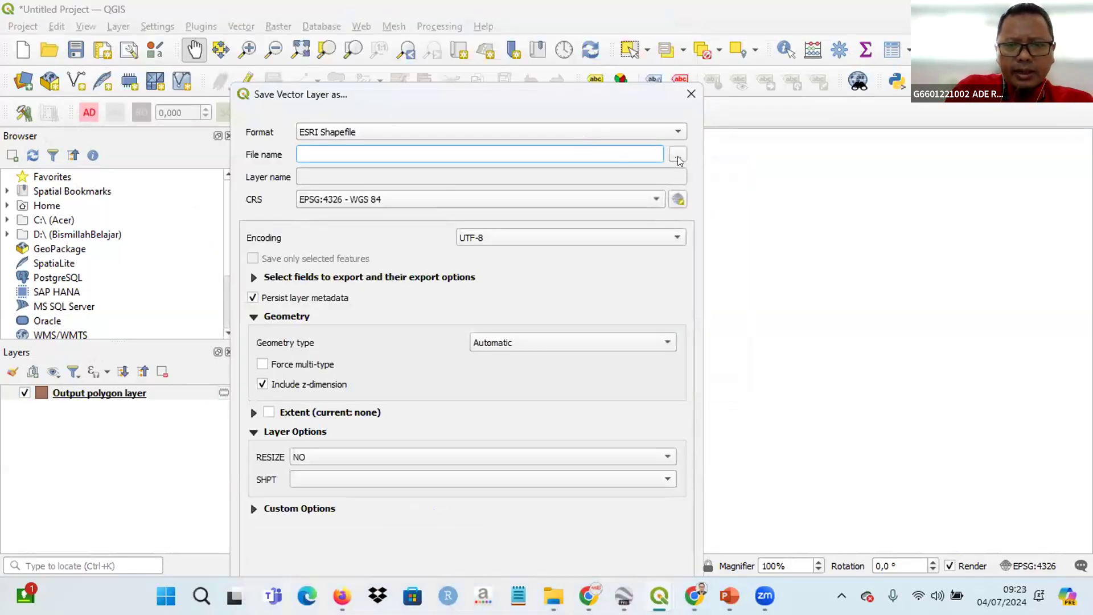
pyautogui.click(678, 155)
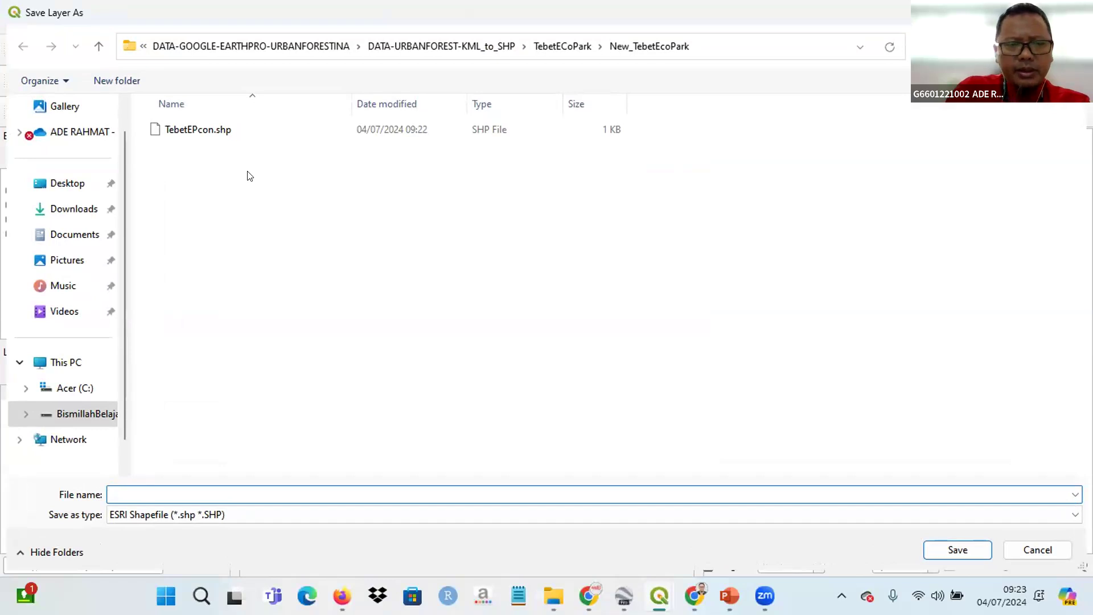
pyautogui.click(99, 47)
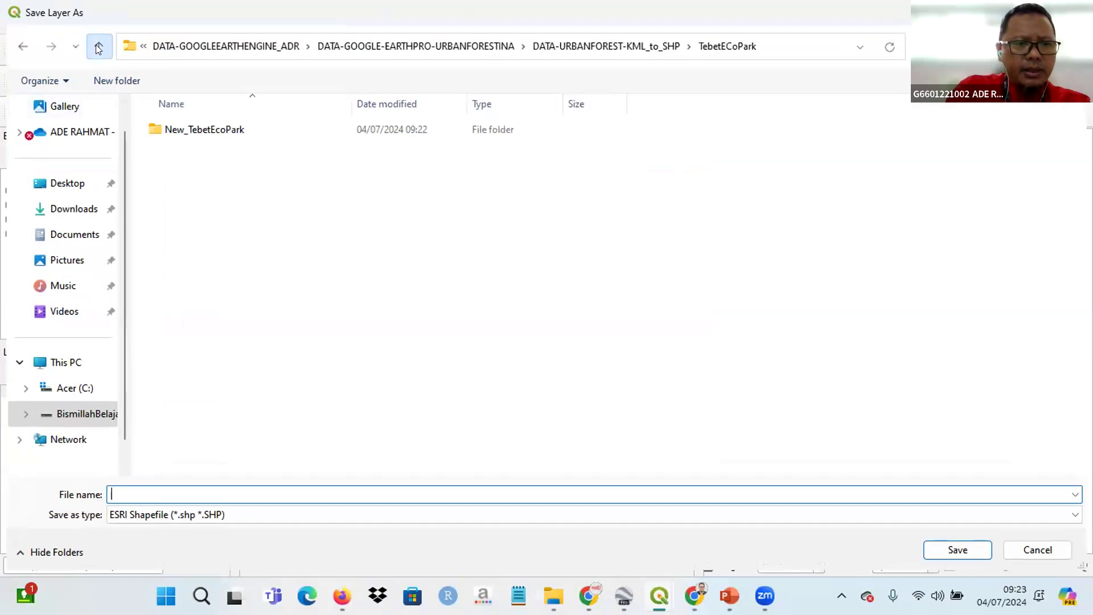
pyautogui.doubleClick(172, 122)
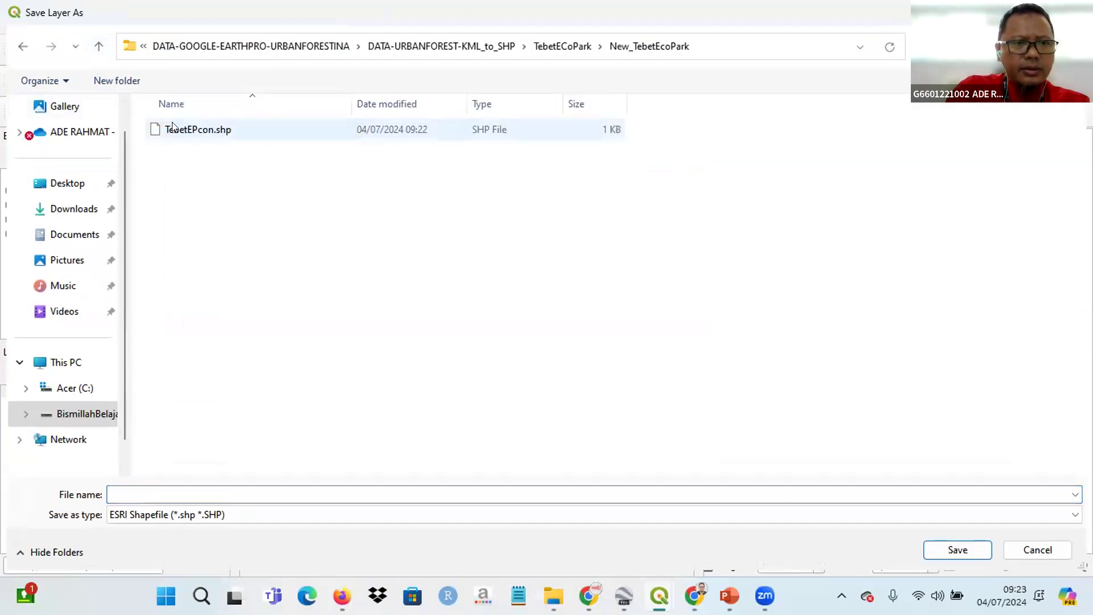
pyautogui.click(172, 126)
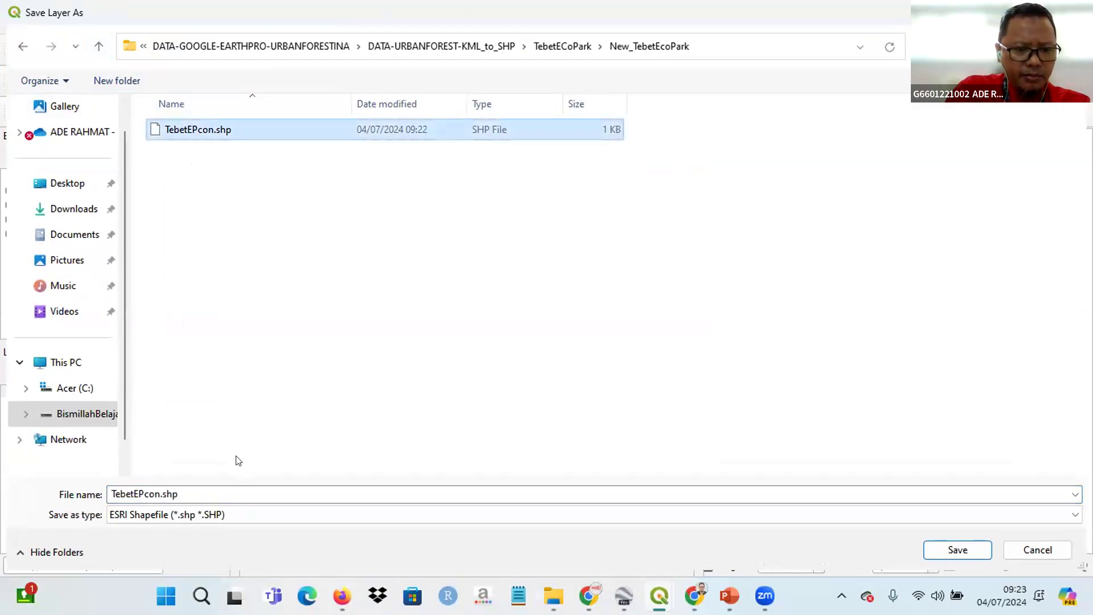
# - Name the output shapefile TebetEPconversi in New_TebetEcoPark and export the layer in EPSG:4326 - WGS 84 with automatic geometry type
pyautogui.click(204, 492)
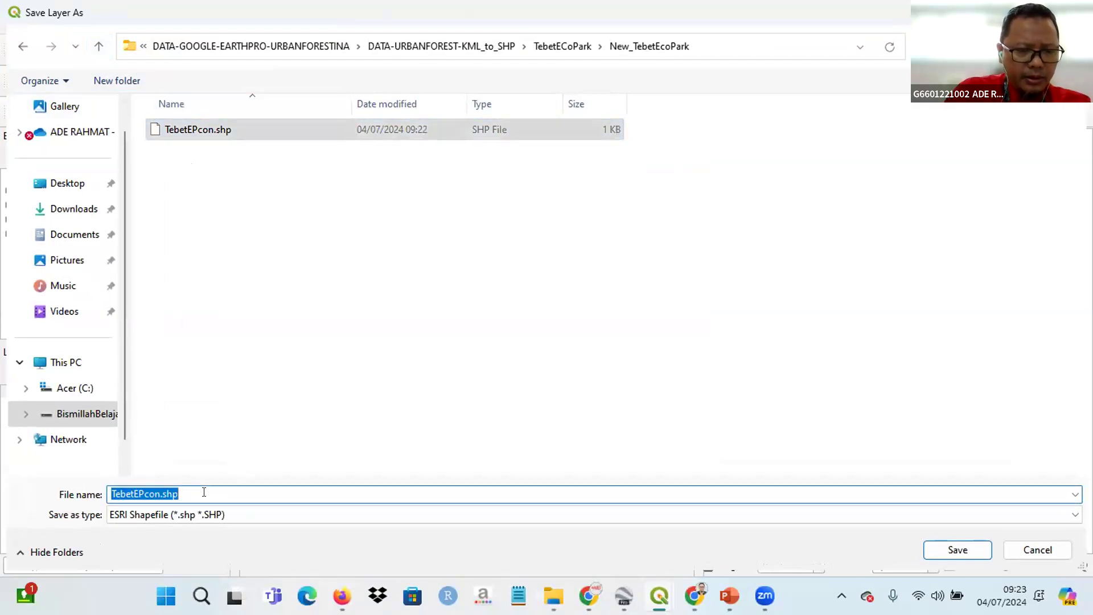
pyautogui.click(204, 492)
pyautogui.press('BackSpace')
pyautogui.press('BackSpace')
pyautogui.press('BackSpace')
pyautogui.press('BackSpace')
pyautogui.press('BackSpace')
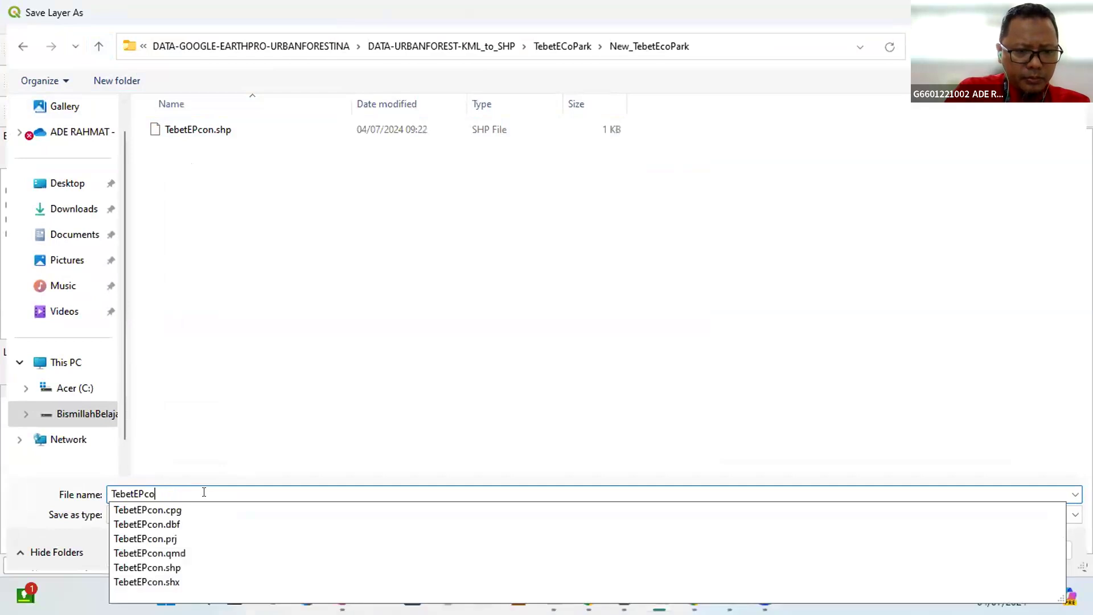
pyautogui.write('nversi')
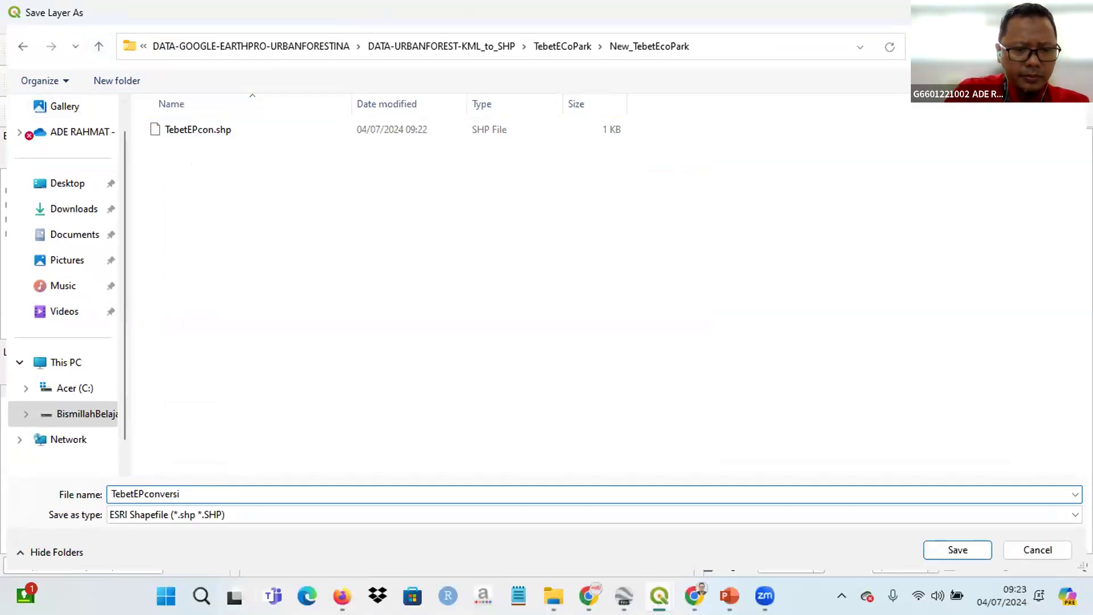
pyautogui.press('Return')
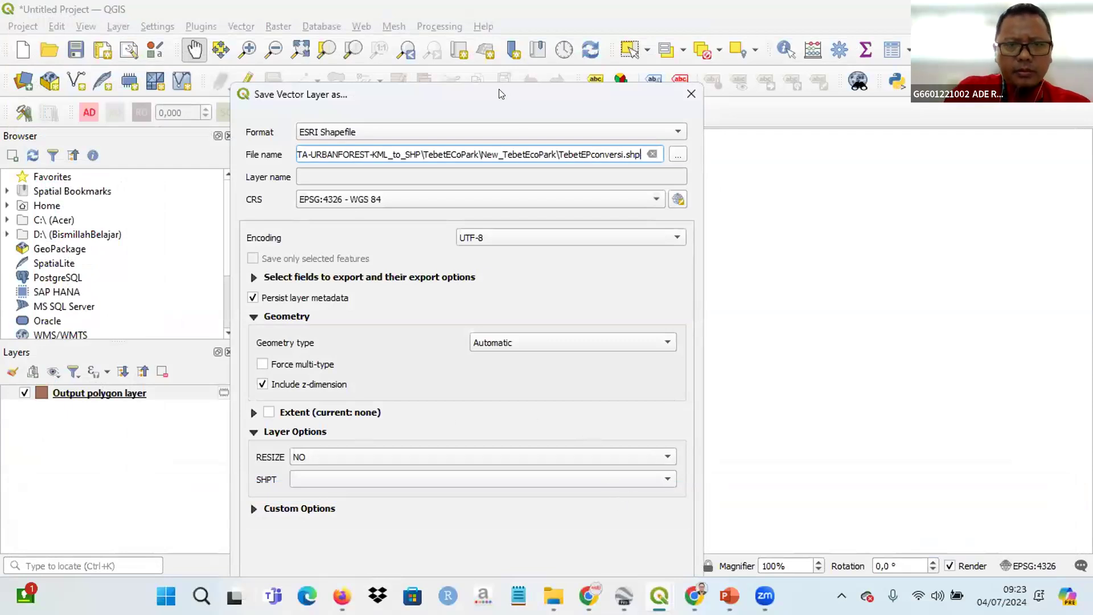
pyautogui.moveTo(496, 89); pyautogui.dragTo(493, 29)
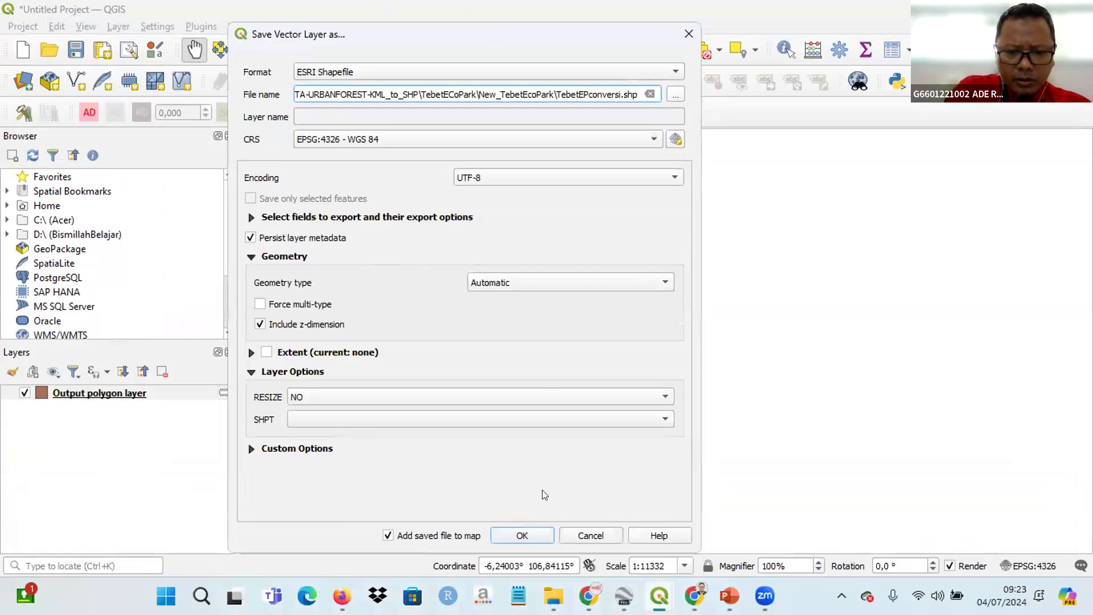
pyautogui.click(524, 534)
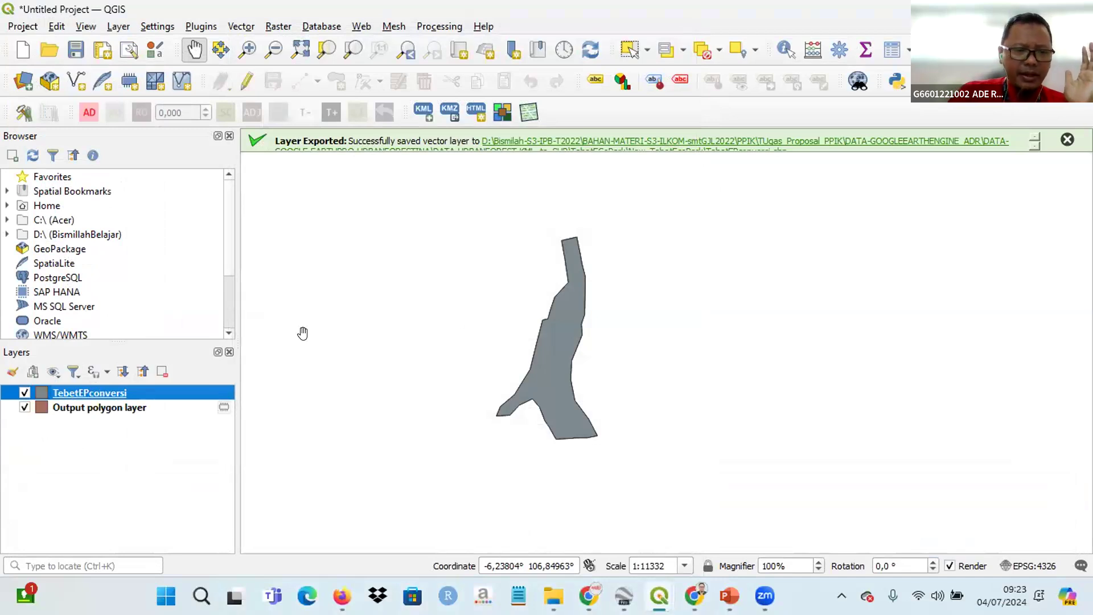
# - Remove the temporary Output polygon layer from the project, keeping the exported TebetEPconversi layer
pyautogui.click(97, 408)
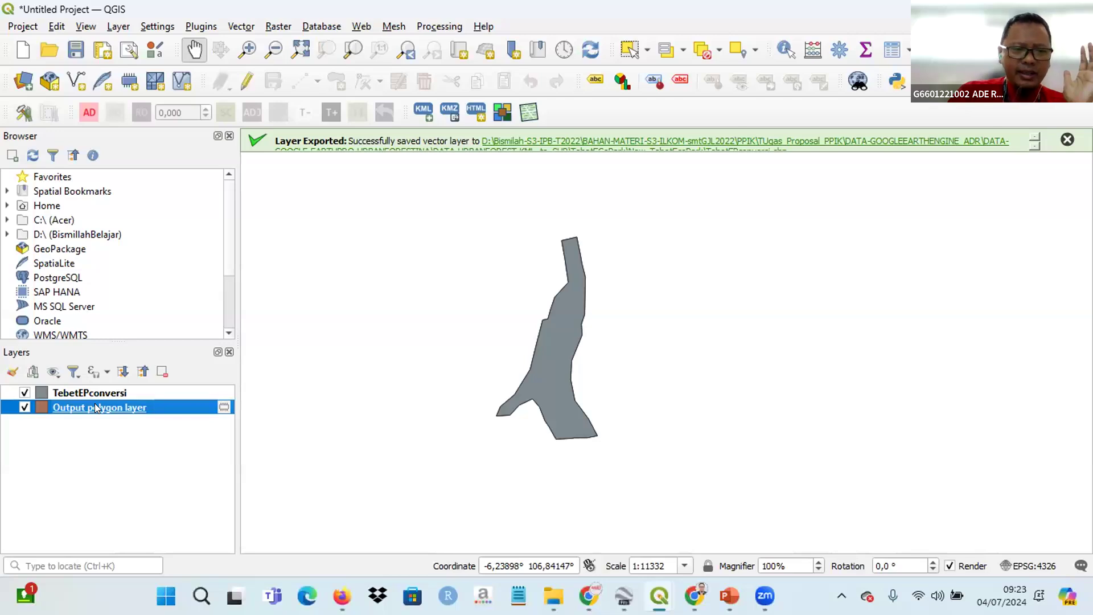
pyautogui.rightClick(95, 408)
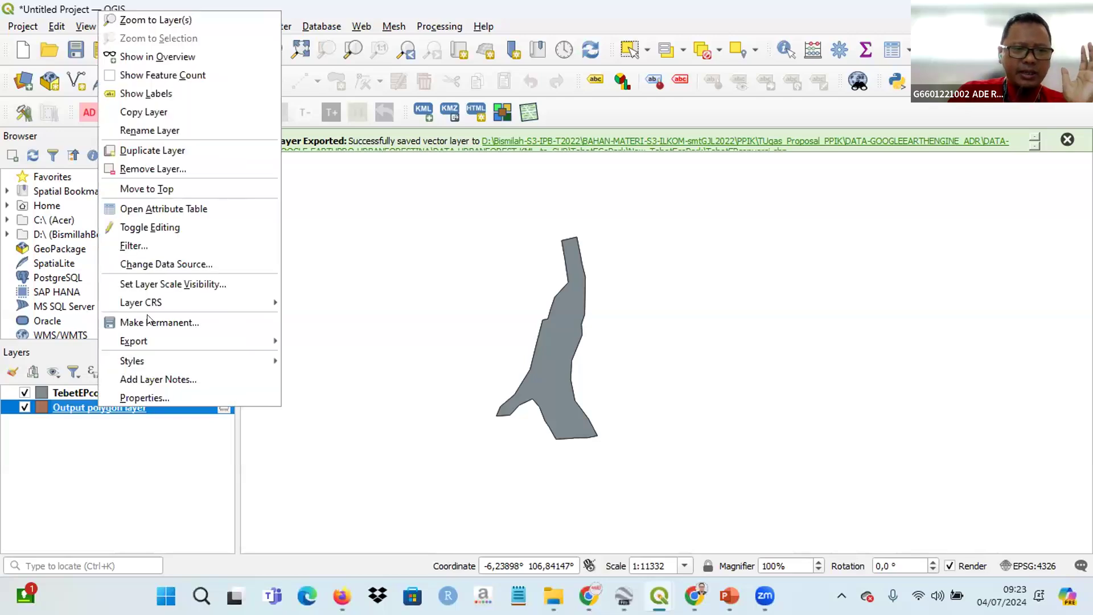
pyautogui.click(162, 172)
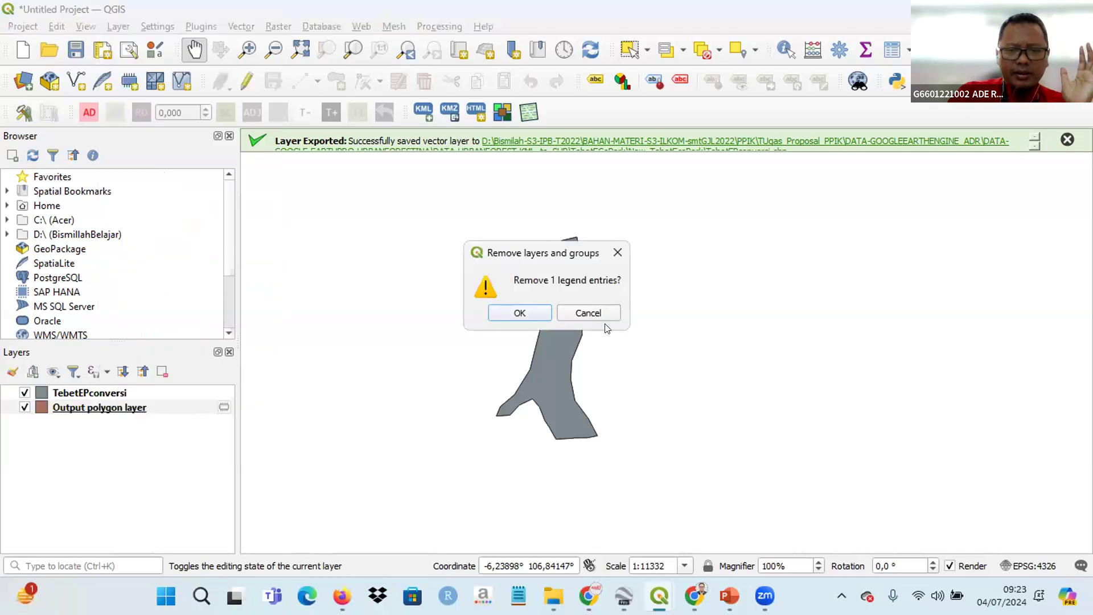
pyautogui.click(529, 312)
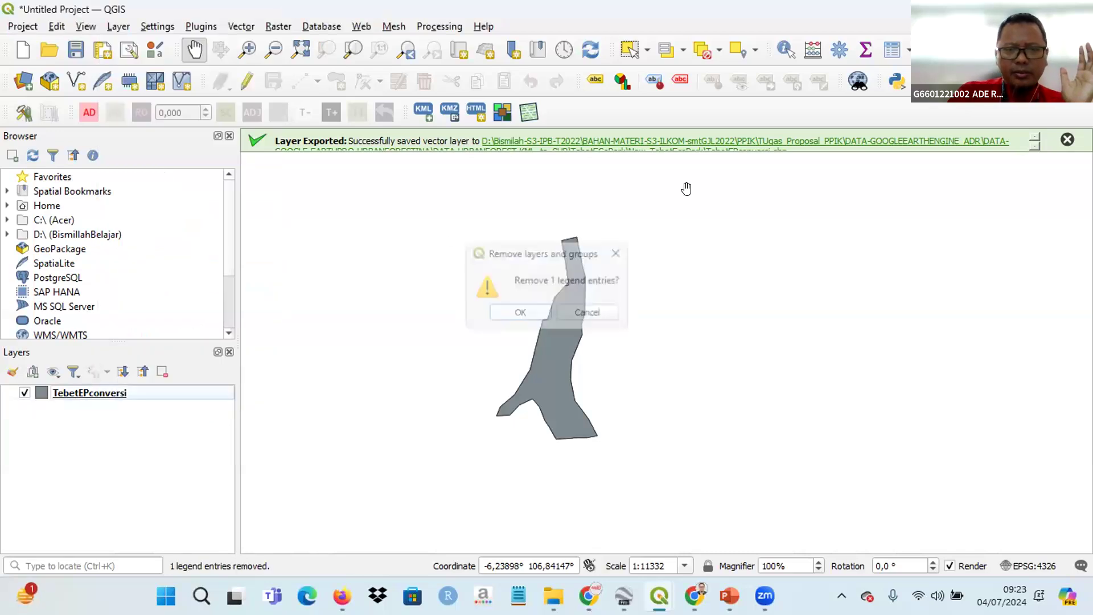
# - Open the exported shapefile's folder in File Explorer and review the TebetEPconversi files from .cpg to .shx
pyautogui.click(736, 138)
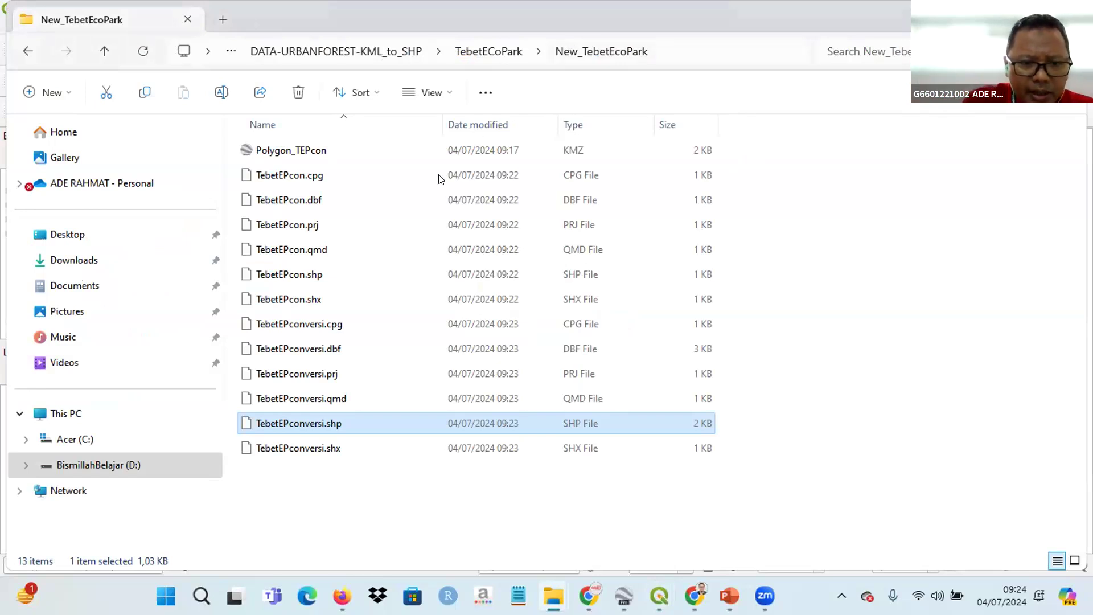
pyautogui.click(315, 331)
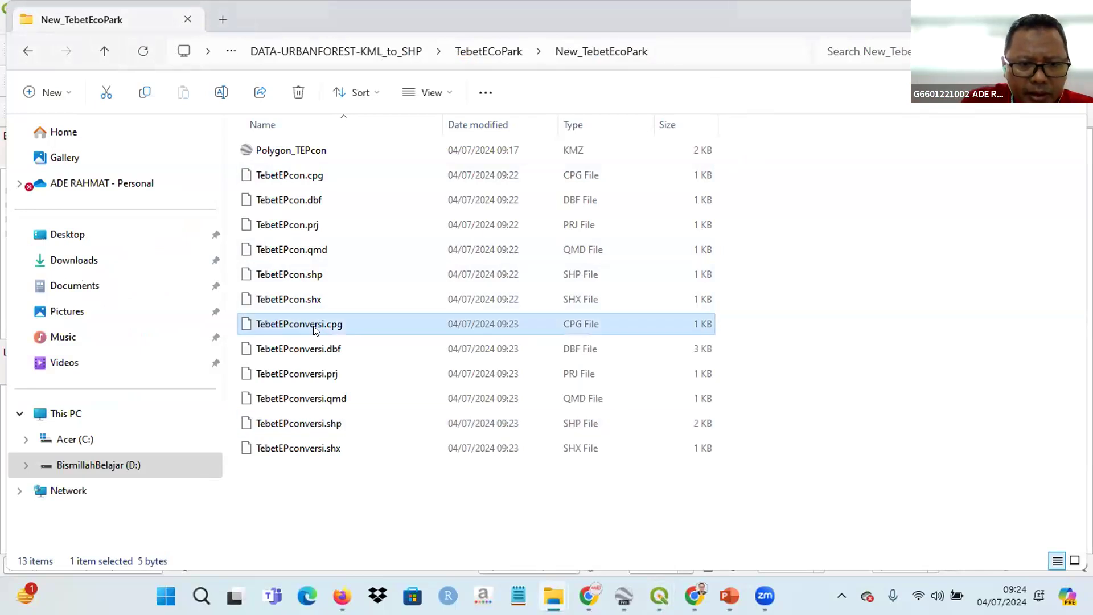
pyautogui.hotkey('shift', 'Down')
pyautogui.hotkey('shift', 'Down')
pyautogui.hotkey('shift', 'Down')
pyautogui.hotkey('shift', 'Down')
pyautogui.hotkey('shift', 'Down')
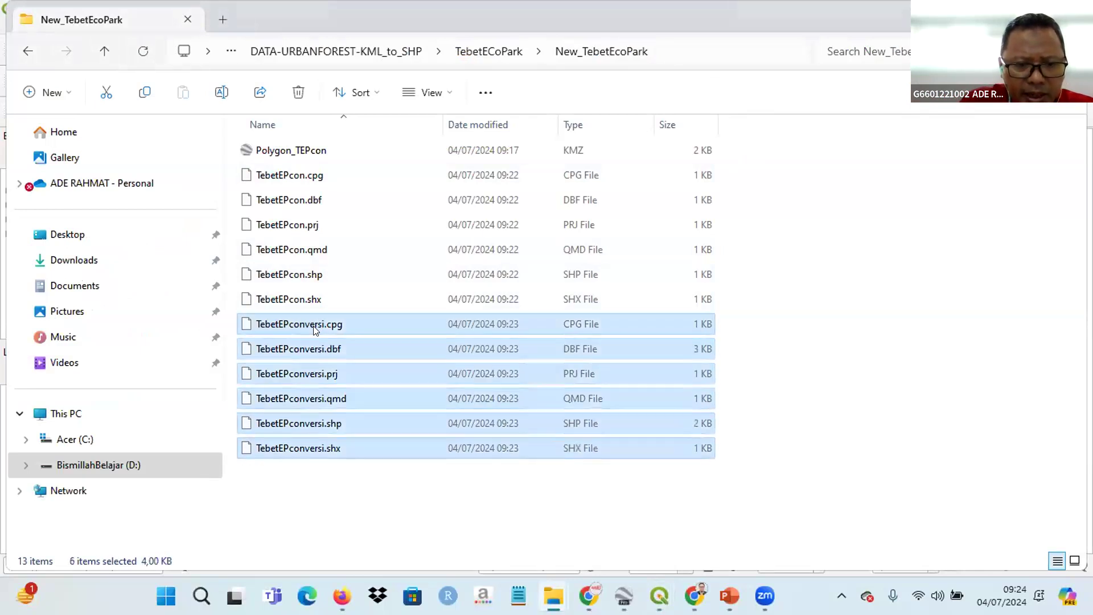
pyautogui.click(331, 402)
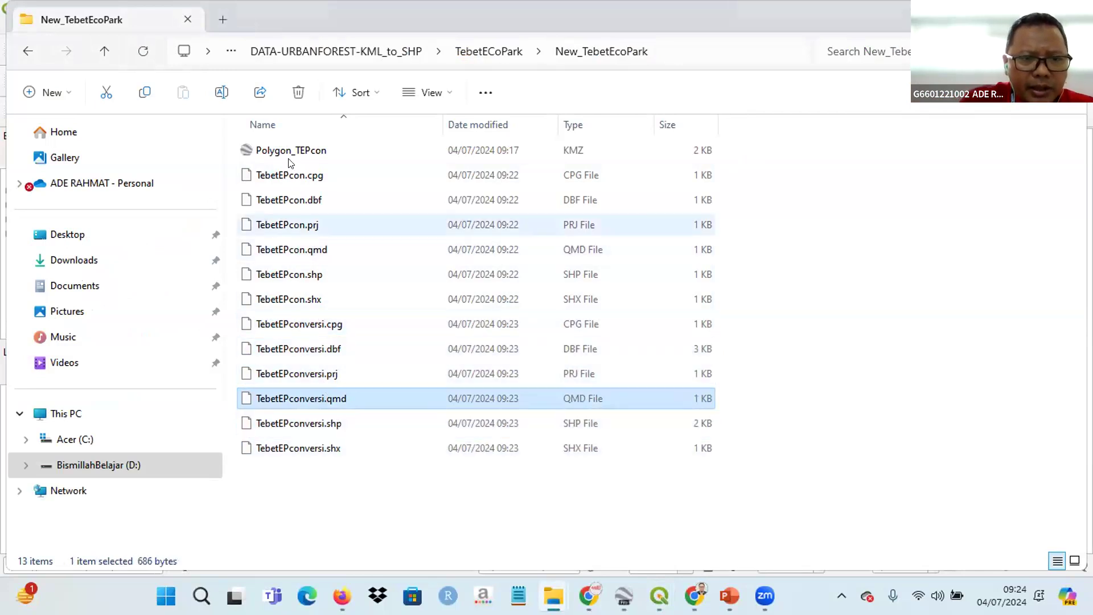
# - Permanently delete the six TebetEPcon files, from TebetEPcon.cpg to TebetEPcon.shx, in the New_TebetEcoPark folder
pyautogui.click(283, 172)
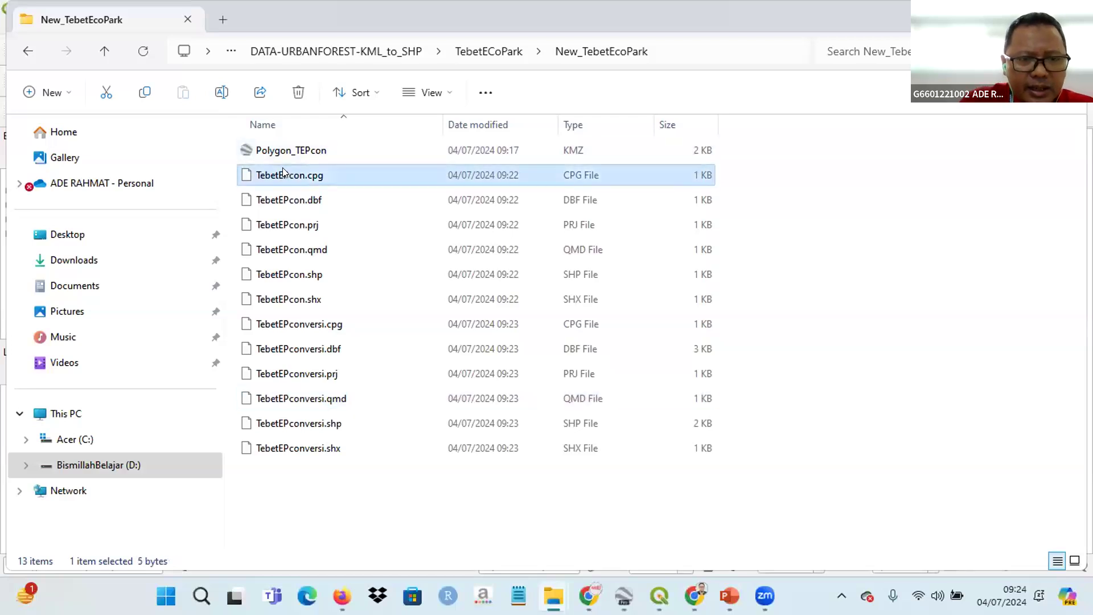
pyautogui.hotkey('shift', 'Down')
pyautogui.hotkey('shift', 'Down')
pyautogui.hotkey('shift', 'Down')
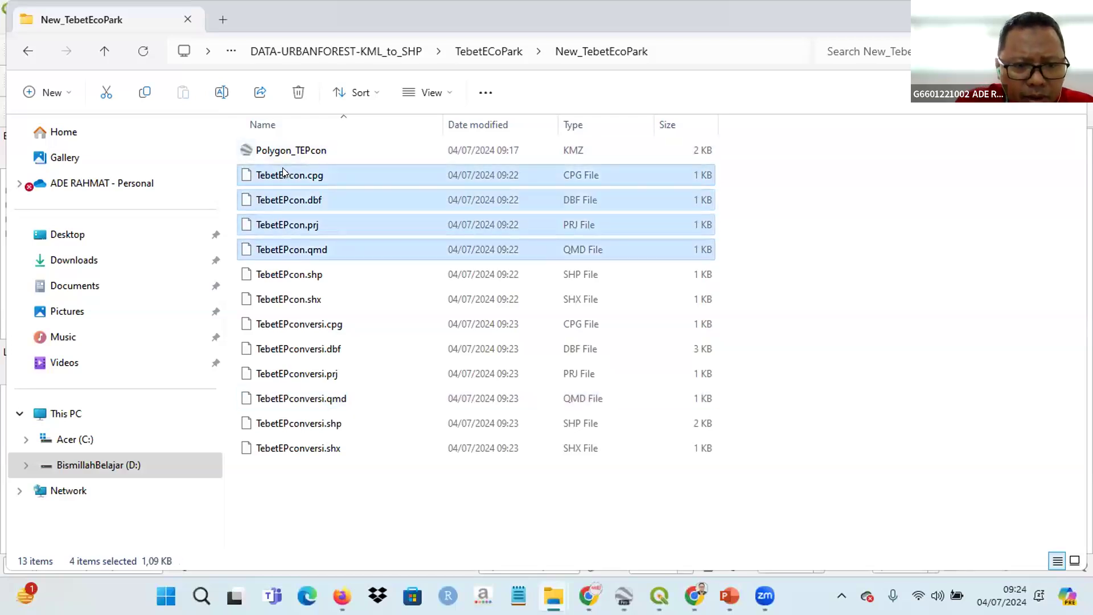
pyautogui.hotkey('shift', 'Down')
pyautogui.hotkey('shift', 'Down')
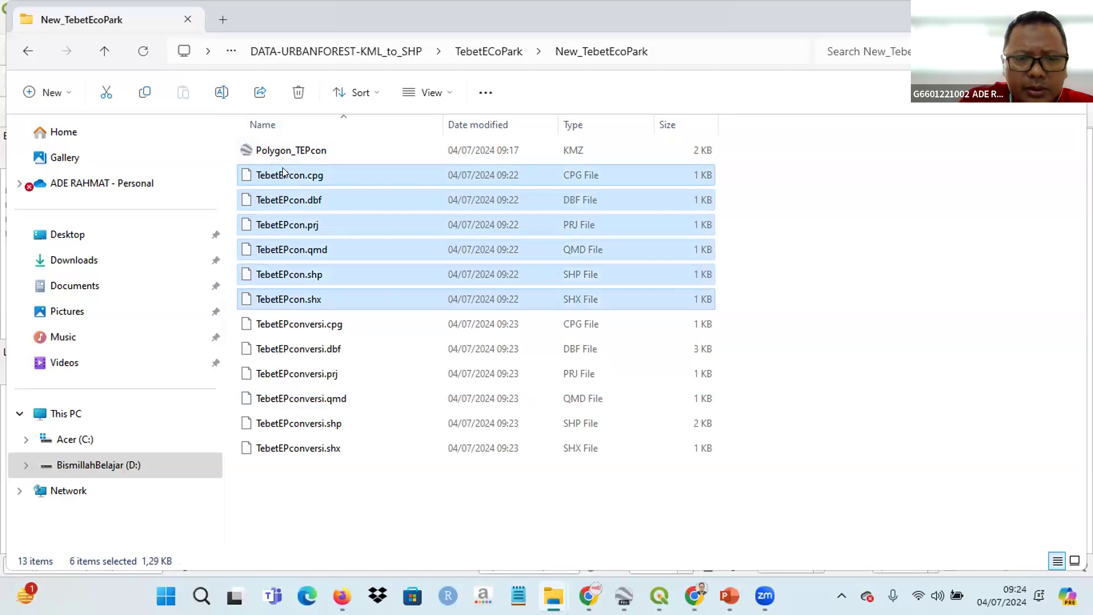
pyautogui.hotkey('shift', 'Delete')
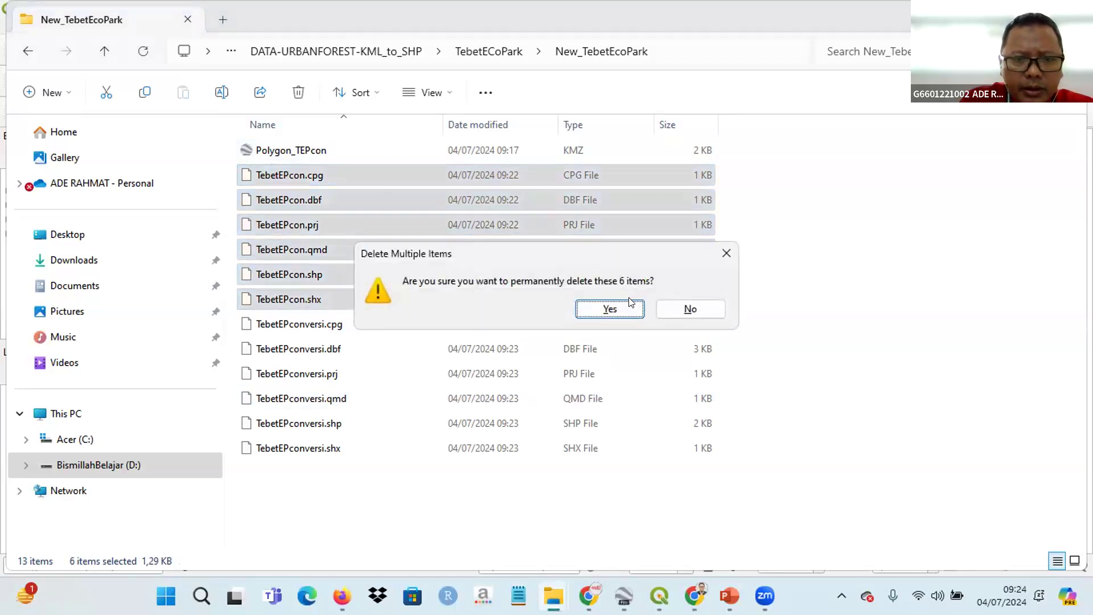
pyautogui.click(630, 305)
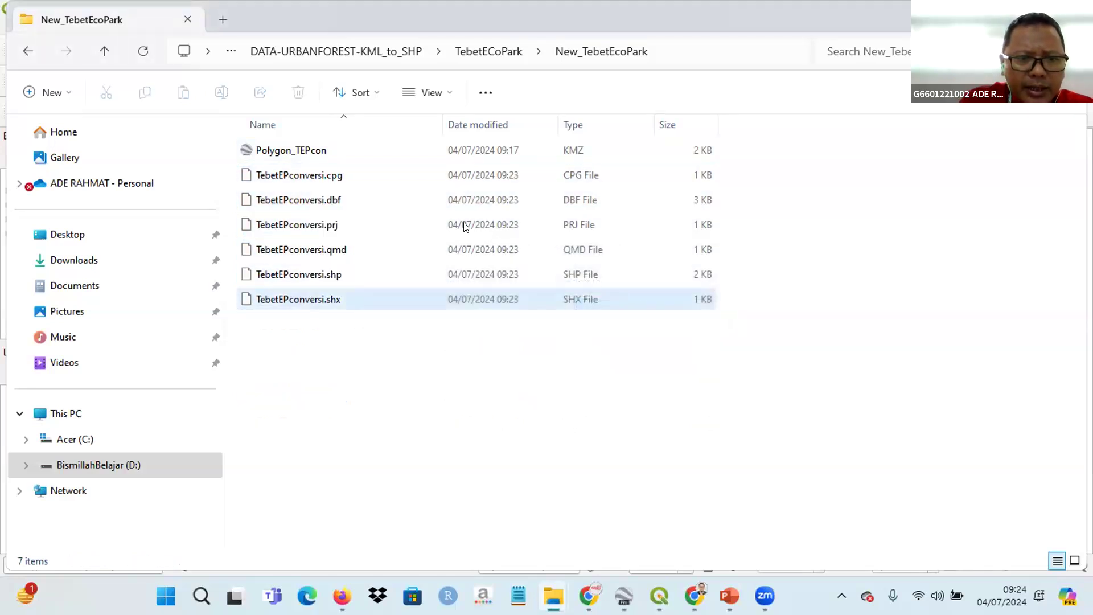
# - Go through the TebetEPconversi component files one by one, from the .cpg file to the .shx file
pyautogui.click(301, 177)
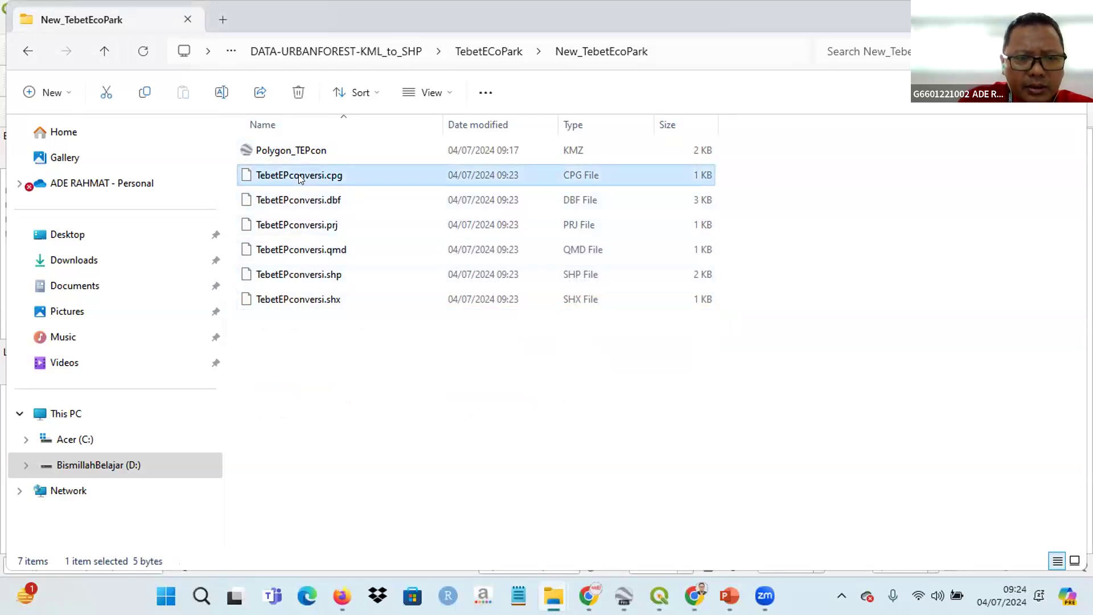
pyautogui.press('Down')
pyautogui.press('Down')
pyautogui.press('Down')
pyautogui.press('Down')
pyautogui.press('Down')
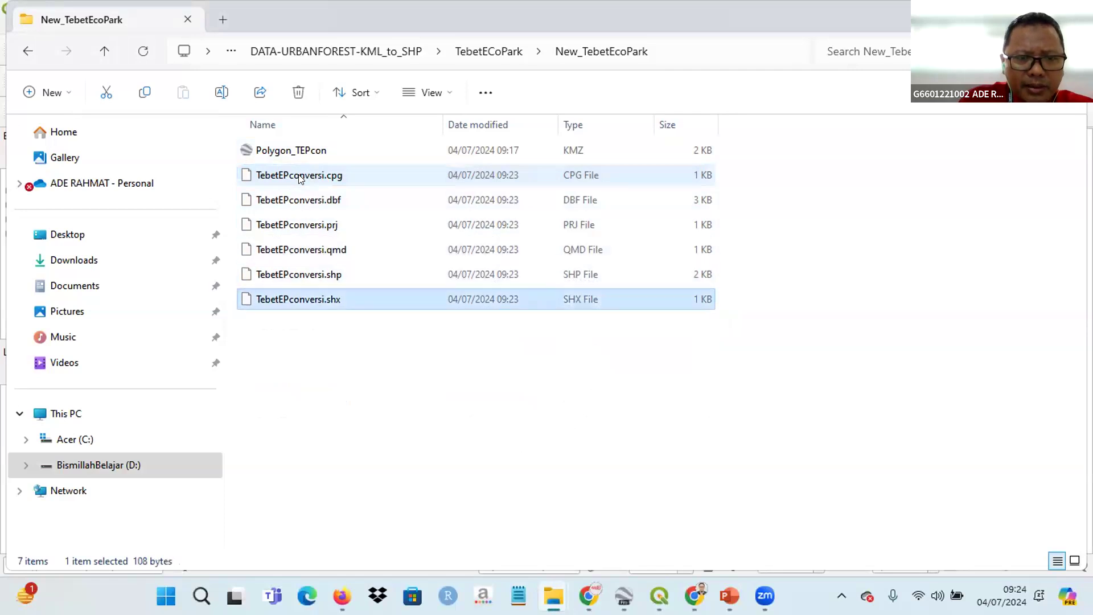